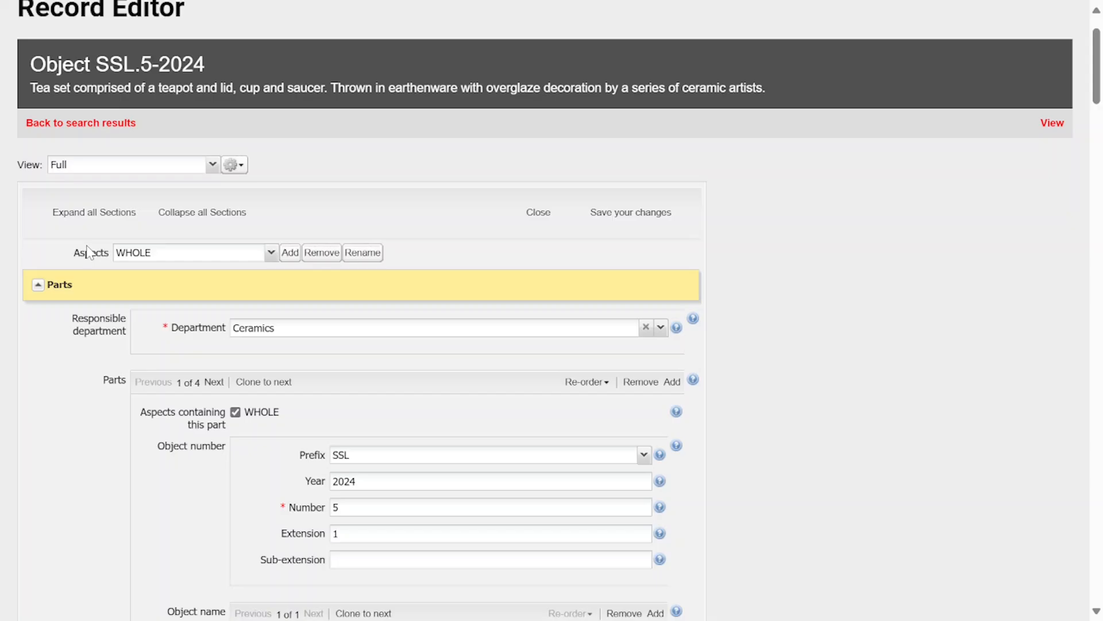
# Review the production date and production person details recorded for the WHOLE aspect
pyautogui.scroll(-20, 274, 308)
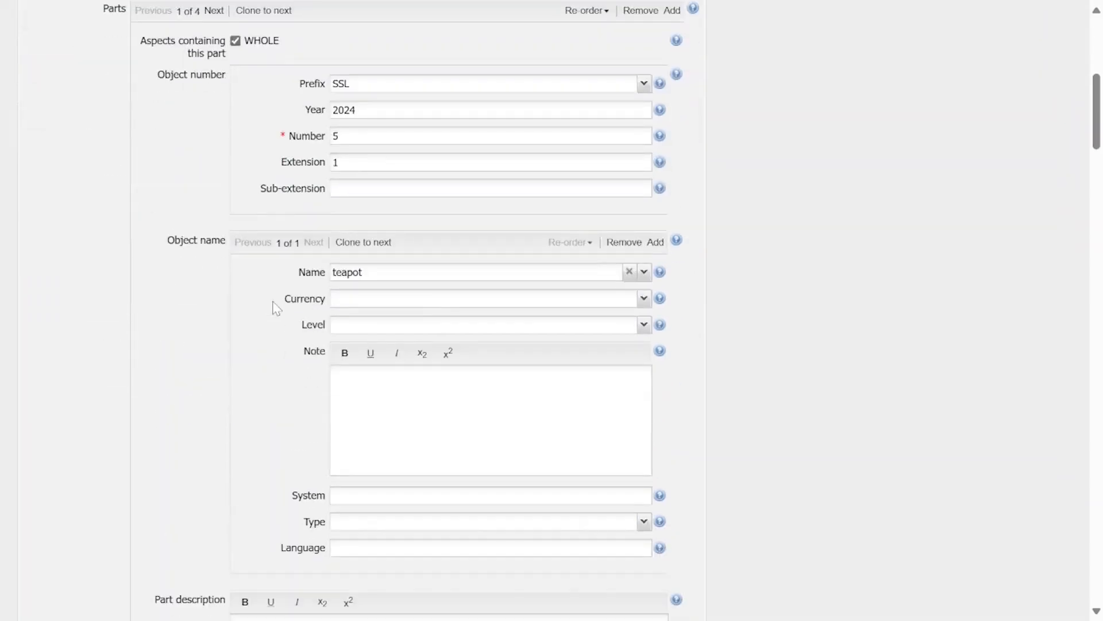
pyautogui.scroll(-7, 274, 307)
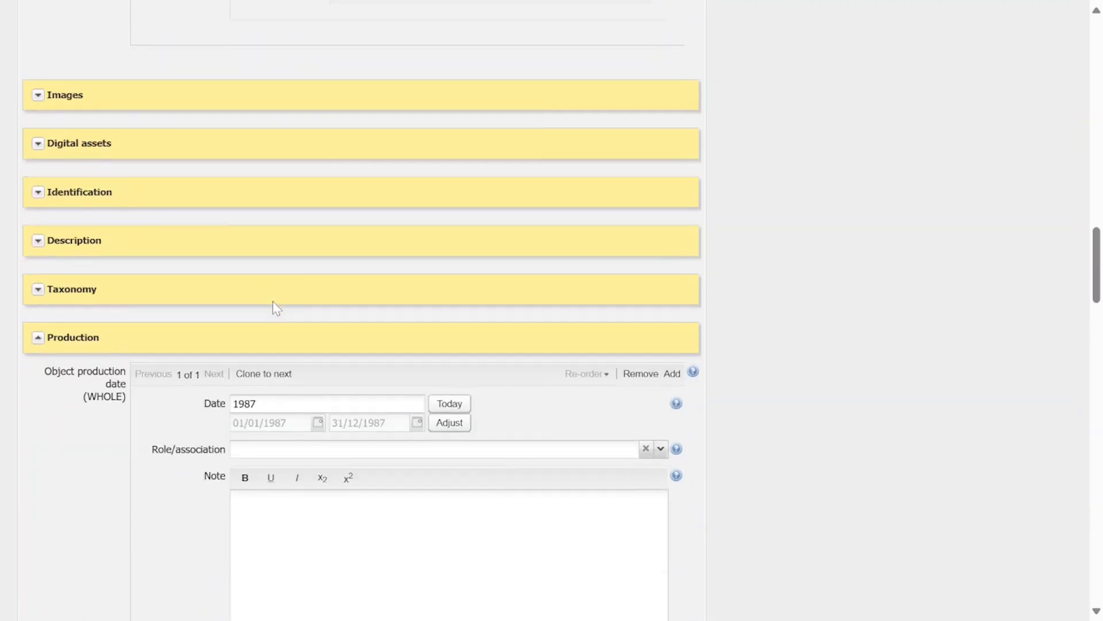
pyautogui.scroll(-20, 272, 301)
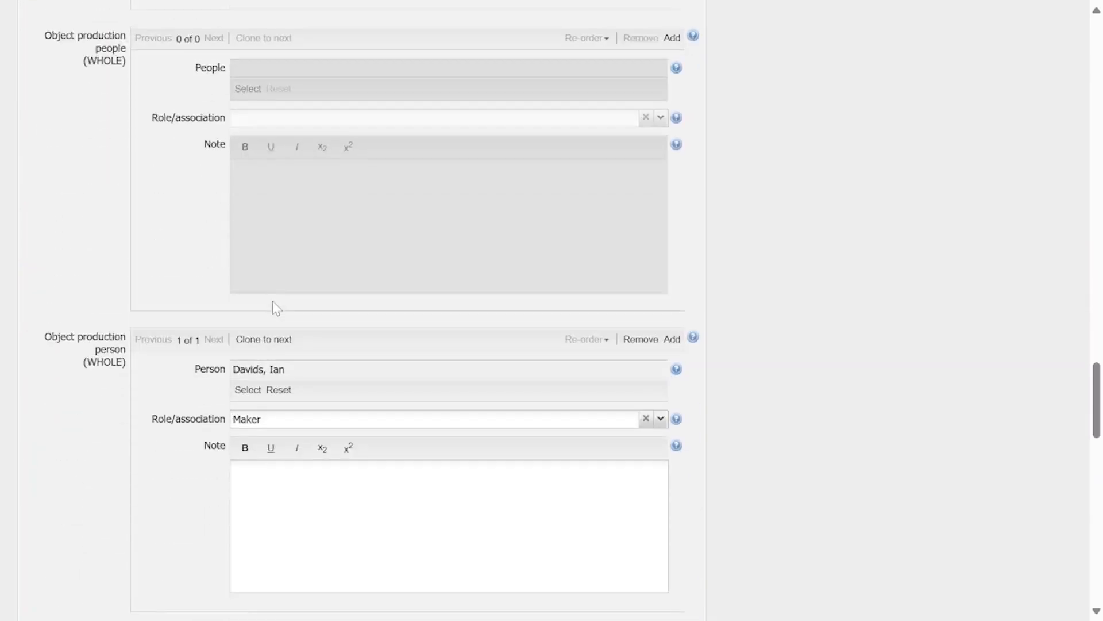
pyautogui.scroll(-3, 273, 307)
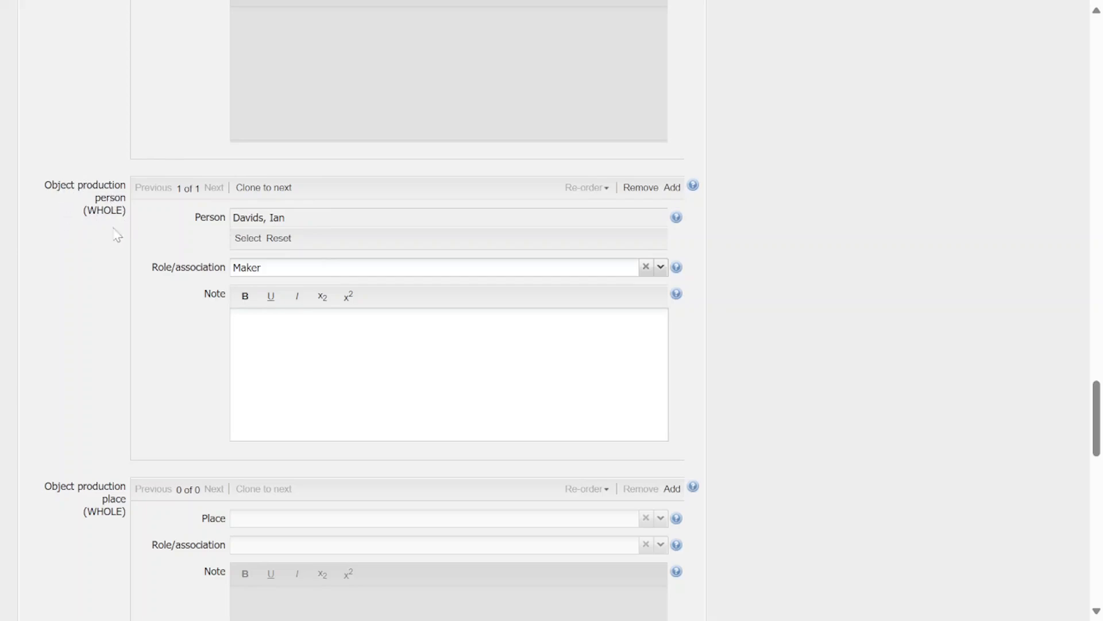
pyautogui.scroll(20, 402, 310)
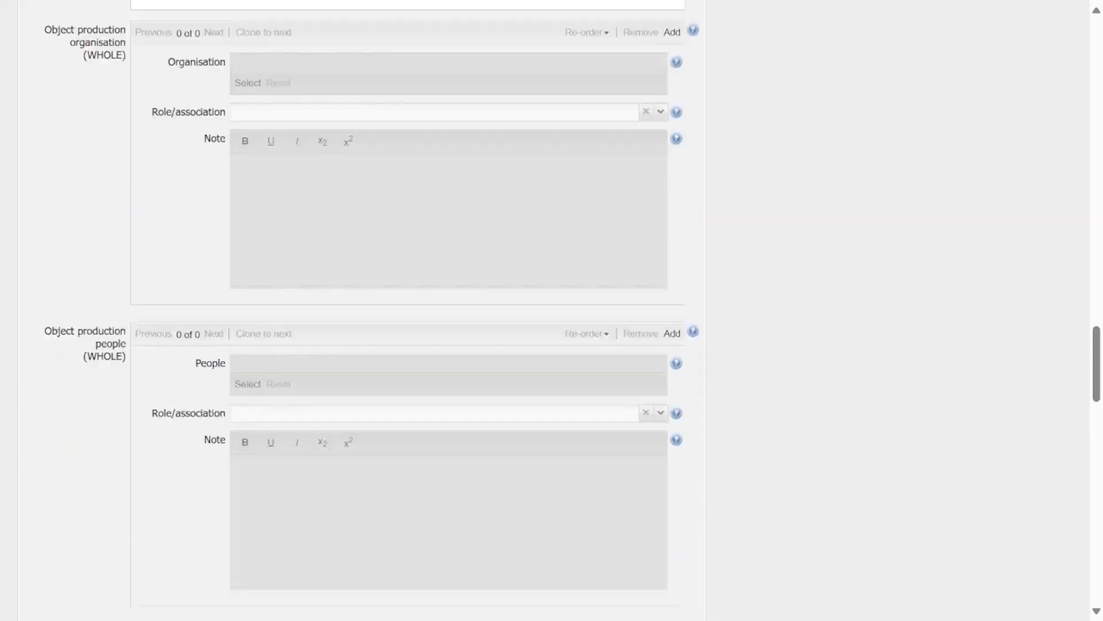
pyautogui.scroll(1, 402, 311)
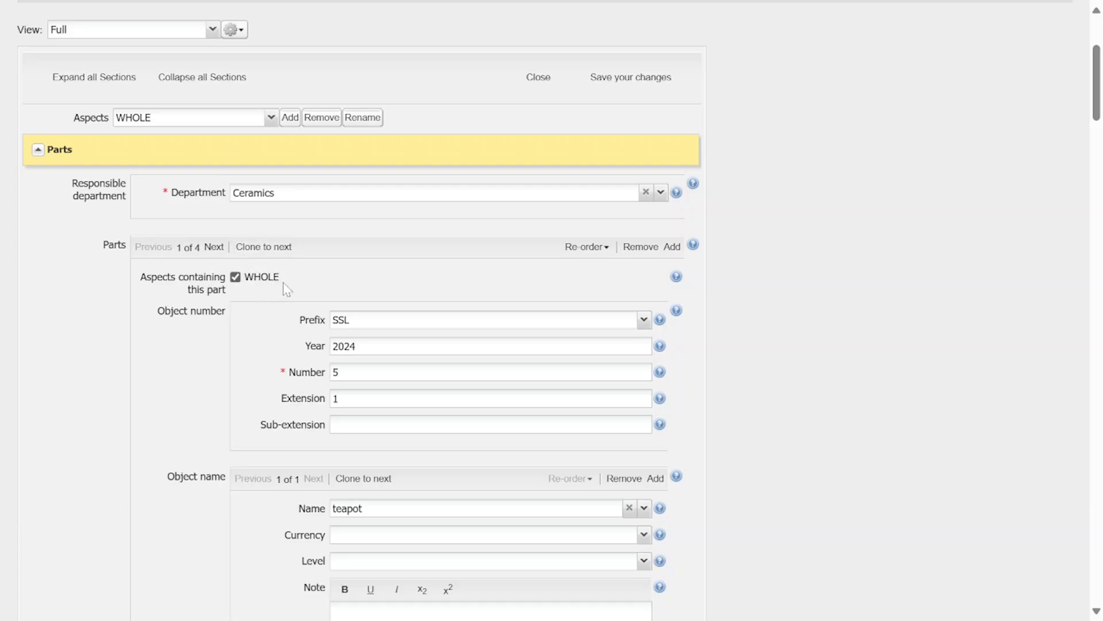
# Look through all four parts of the tea set and return to the first part, the teapot
pyautogui.click(208, 251)
pyautogui.click(215, 251)
pyautogui.click(218, 251)
pyautogui.click(149, 252)
pyautogui.click(148, 253)
pyautogui.click(149, 253)
pyautogui.scroll(3, 337, 278)
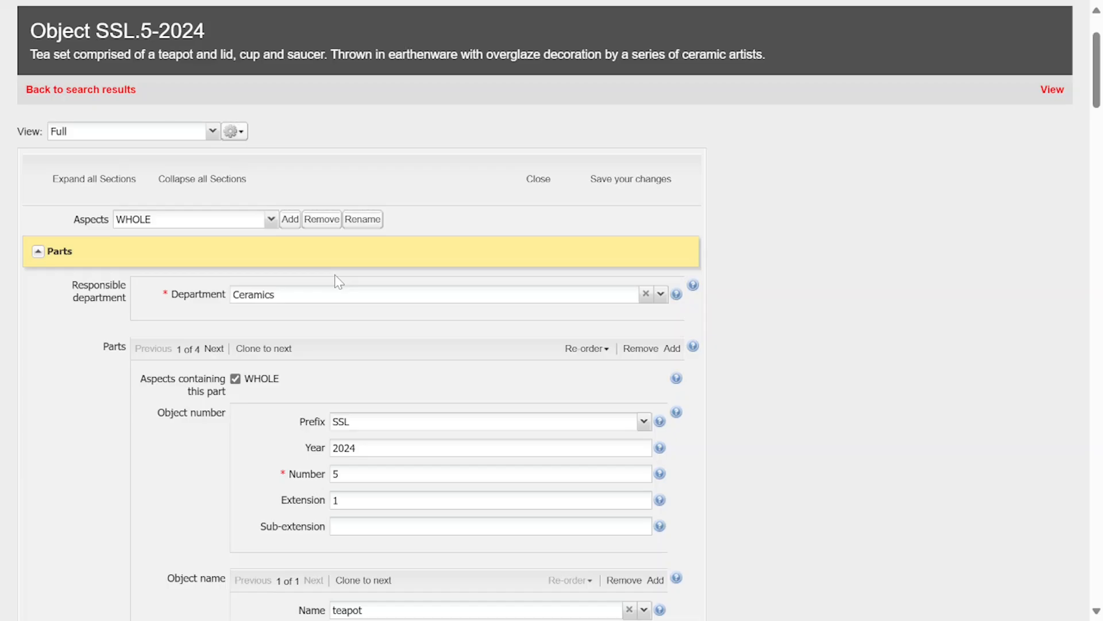
pyautogui.scroll(2, 339, 282)
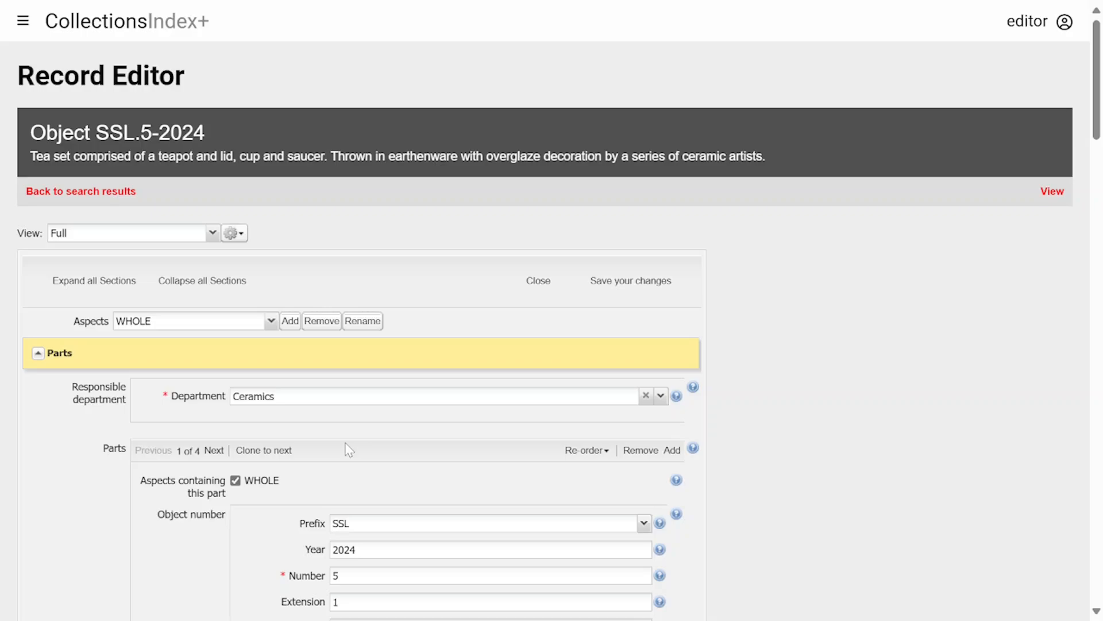
# Add a new aspect named "teapot side a" to the object record
pyautogui.scroll(-2, 349, 449)
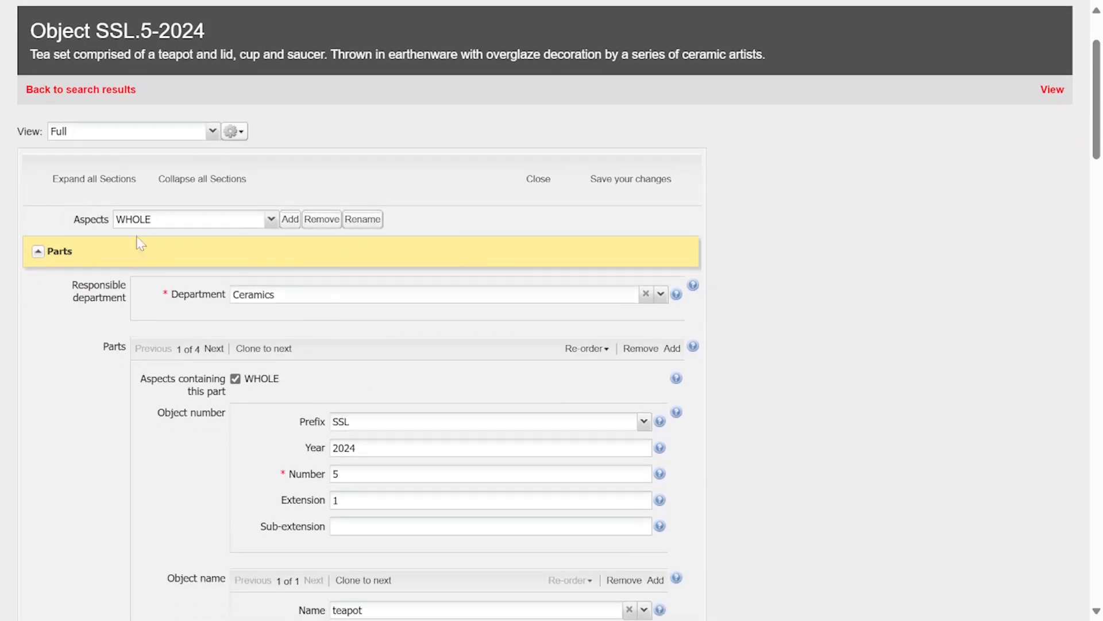
pyautogui.click(291, 220)
pyautogui.write('teapot')
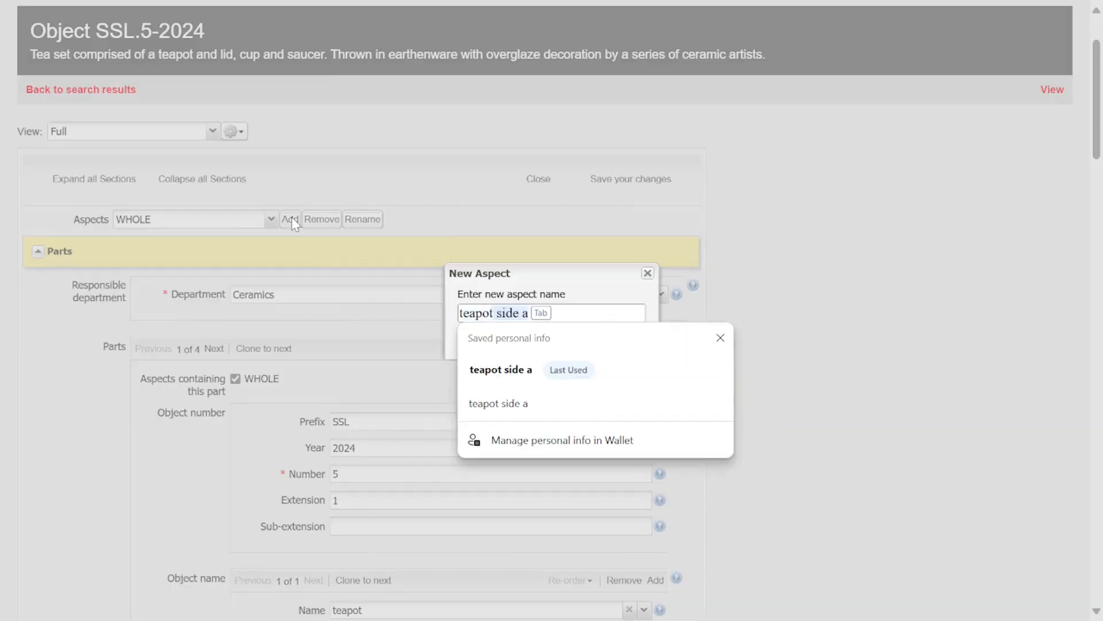
pyautogui.write(' side a')
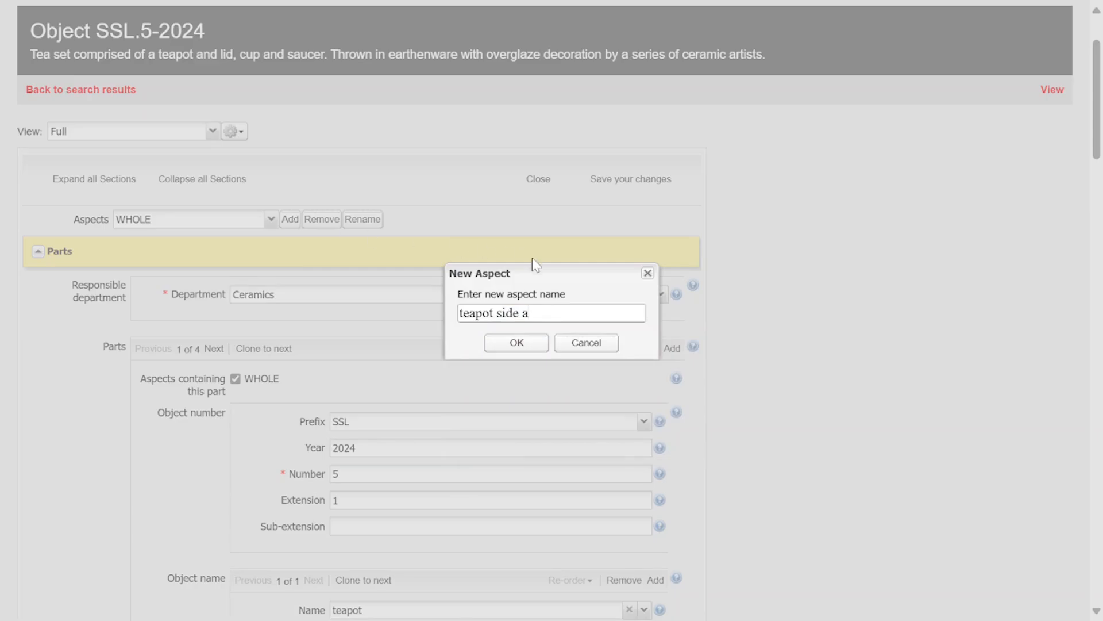
pyautogui.click(518, 343)
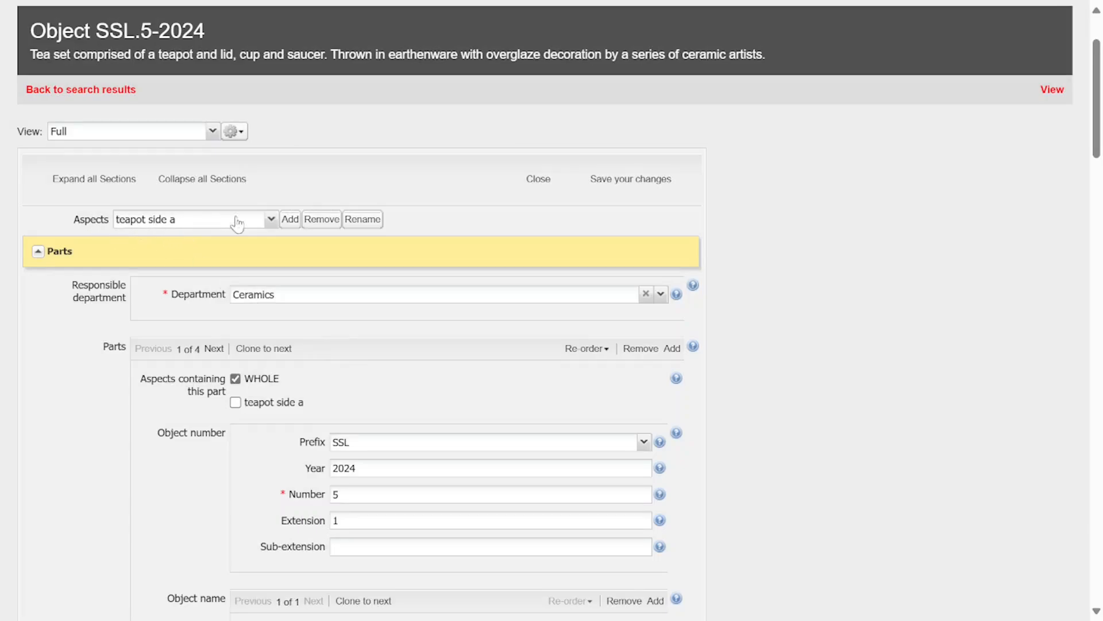
# Check which aspects the record offers, without discarding the unsaved changes
pyautogui.click(271, 223)
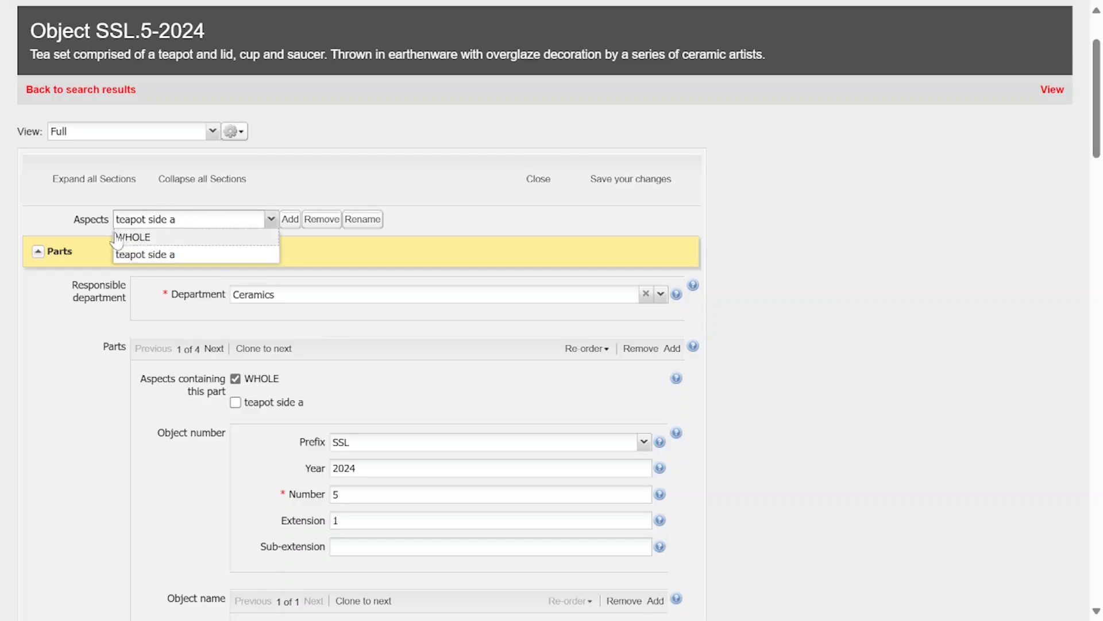
pyautogui.click(173, 257)
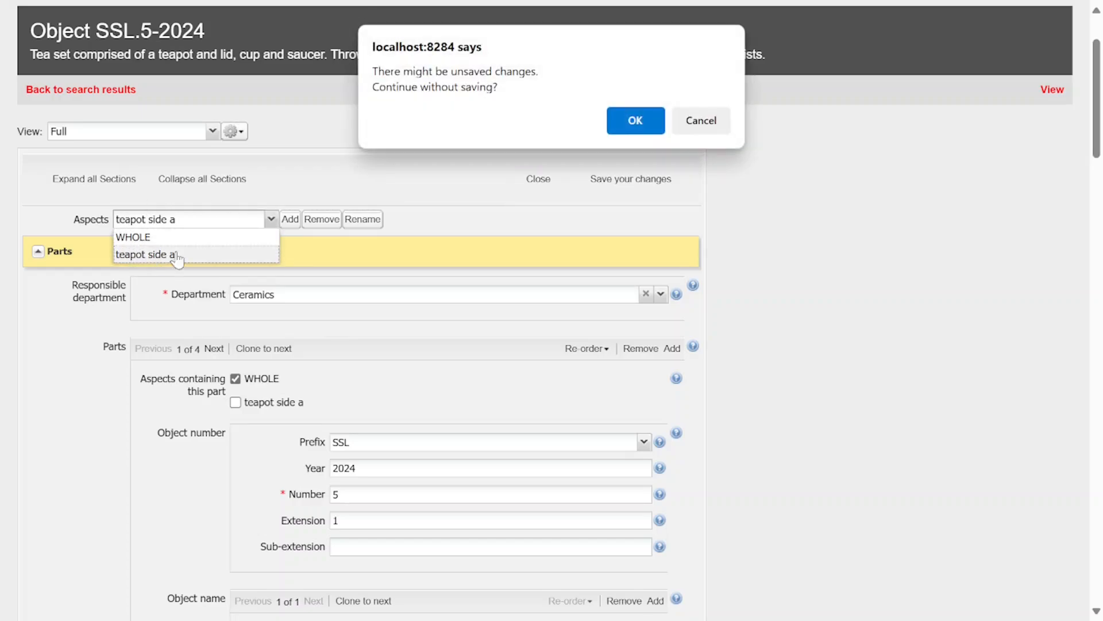
pyautogui.click(697, 128)
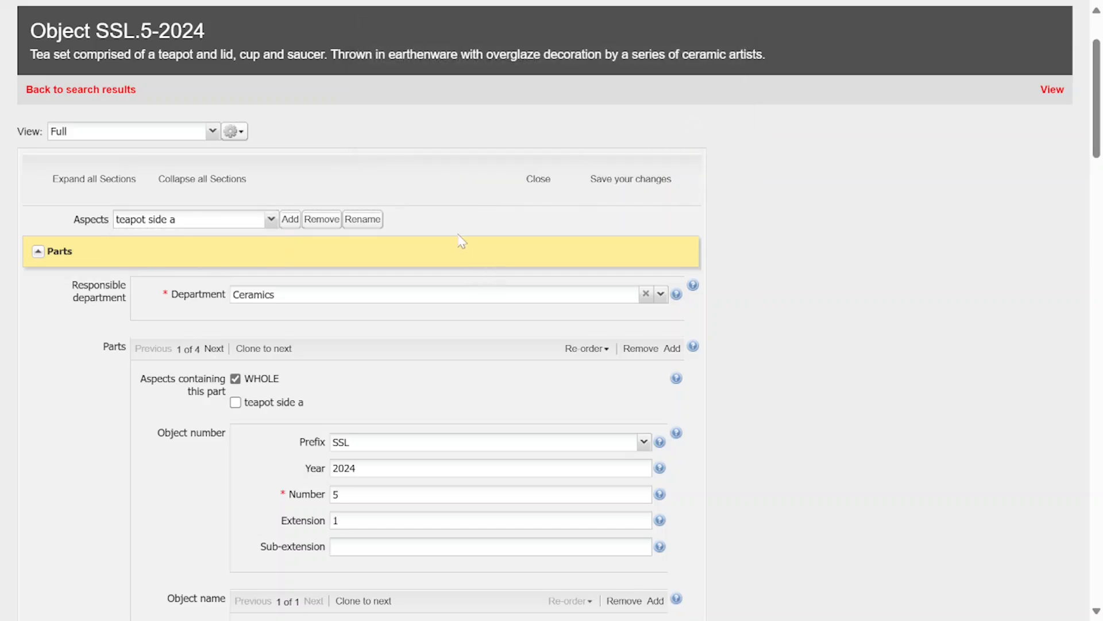
# Mark the teapot part as contained in the teapot side a aspect
pyautogui.scroll(-1, 462, 241)
pyautogui.scroll(-1, 280, 251)
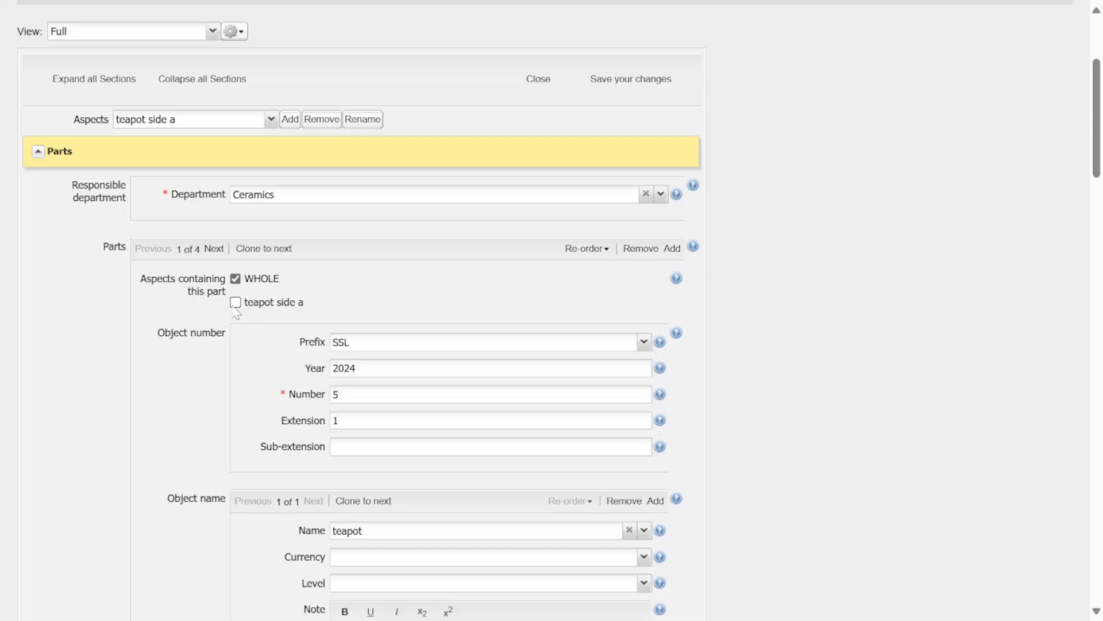
pyautogui.scroll(-1, 337, 321)
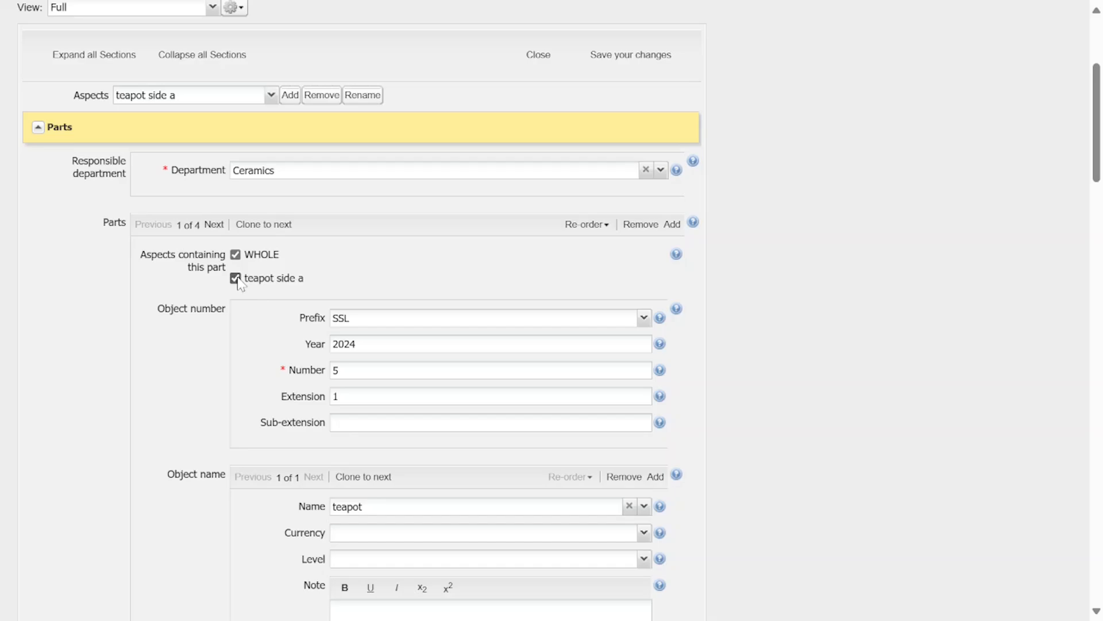
# Check the aspect assignments of the other three parts and return to the teapot part
pyautogui.click(213, 224)
pyautogui.click(221, 232)
pyautogui.click(220, 229)
pyautogui.click(144, 225)
pyautogui.click(145, 226)
pyautogui.click(144, 227)
# In the Production section for teapot side a, add the WHOLE aspect's maker as object production person with the role decorator
pyautogui.scroll(-15, 223, 295)
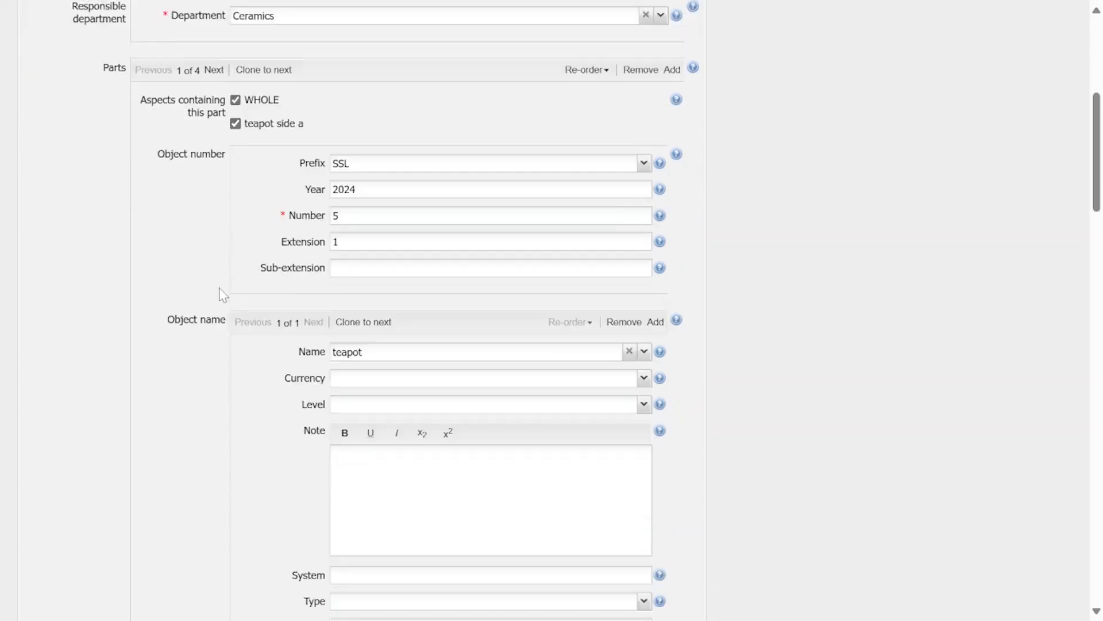
pyautogui.scroll(-3, 223, 295)
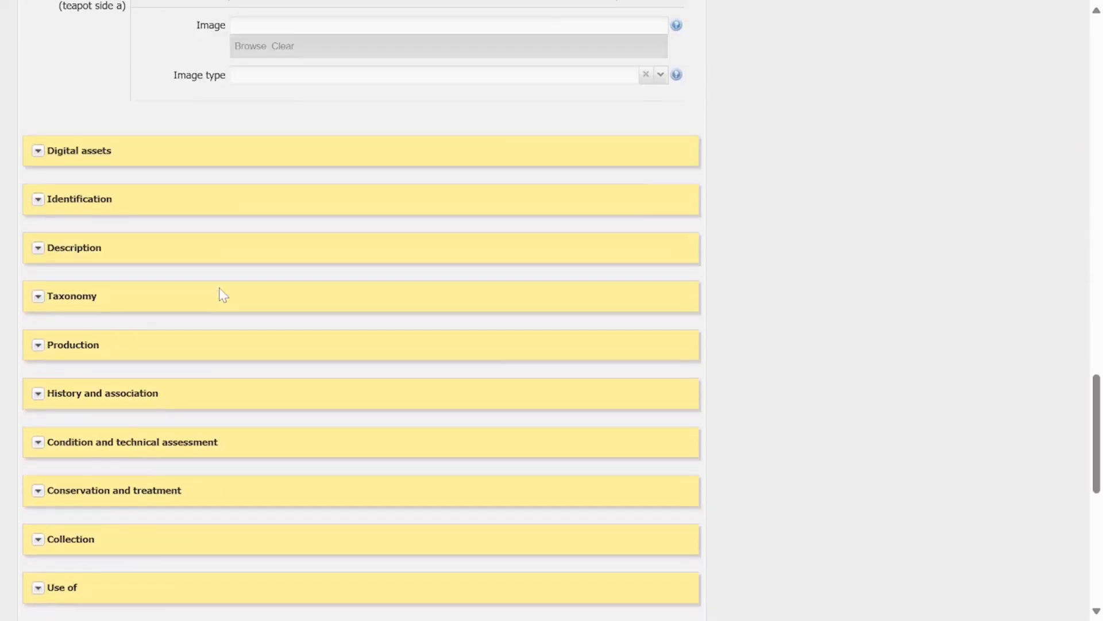
pyautogui.click(37, 345)
pyautogui.scroll(-15, 316, 347)
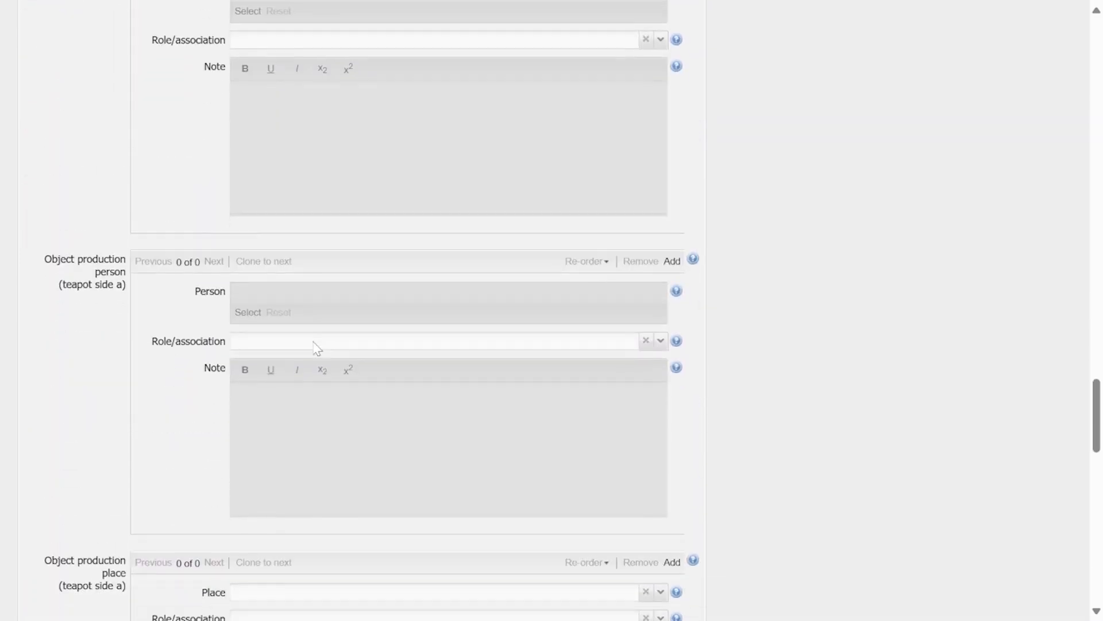
pyautogui.scroll(-1, 317, 349)
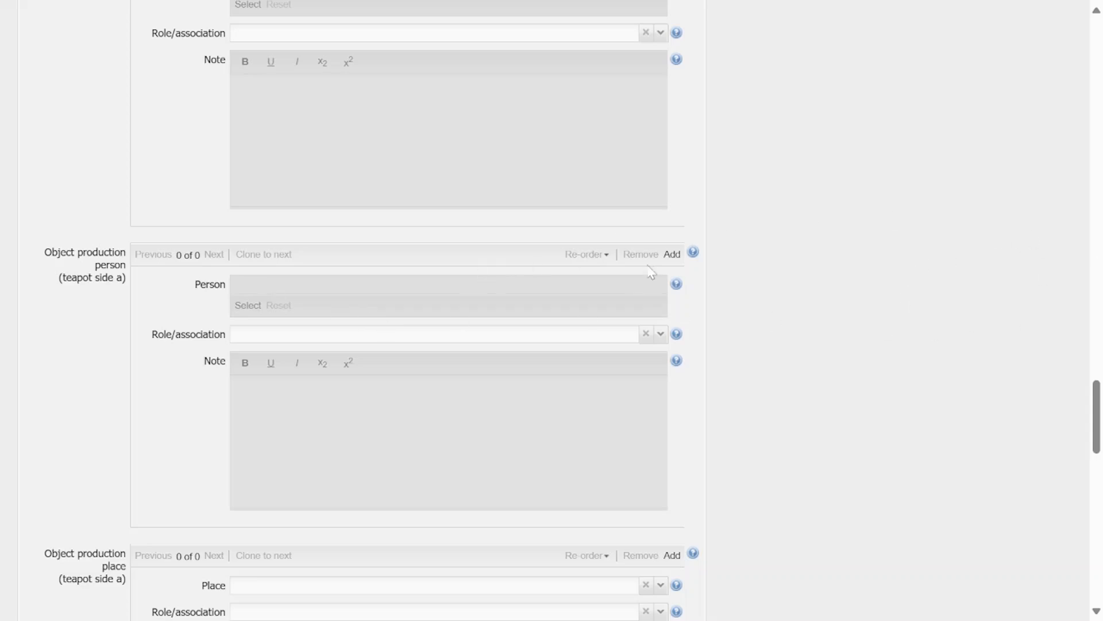
pyautogui.click(672, 254)
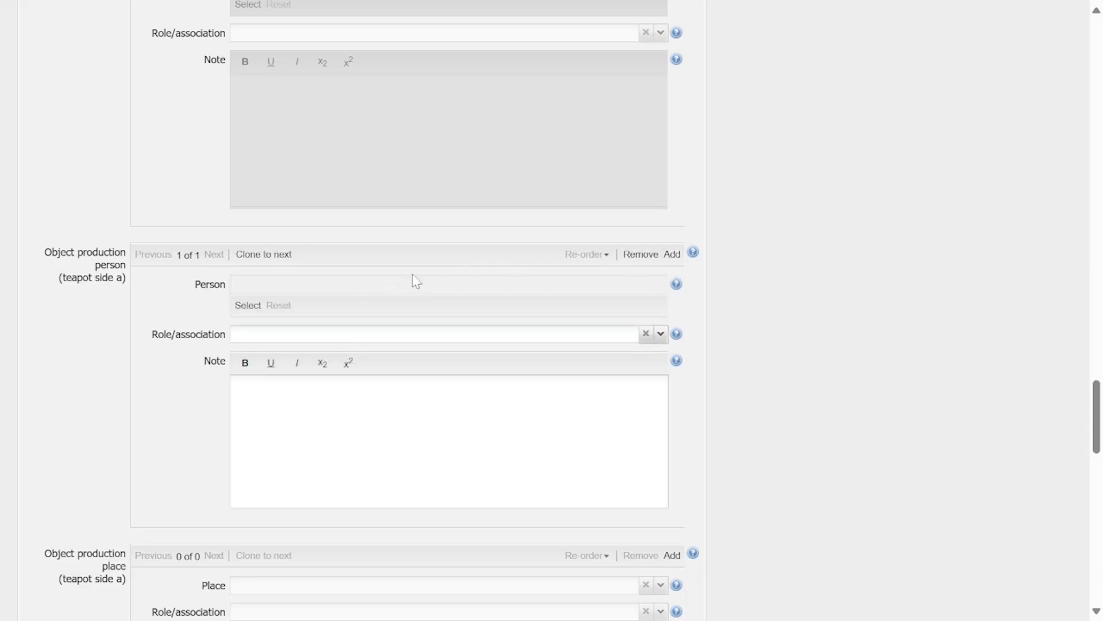
pyautogui.click(248, 305)
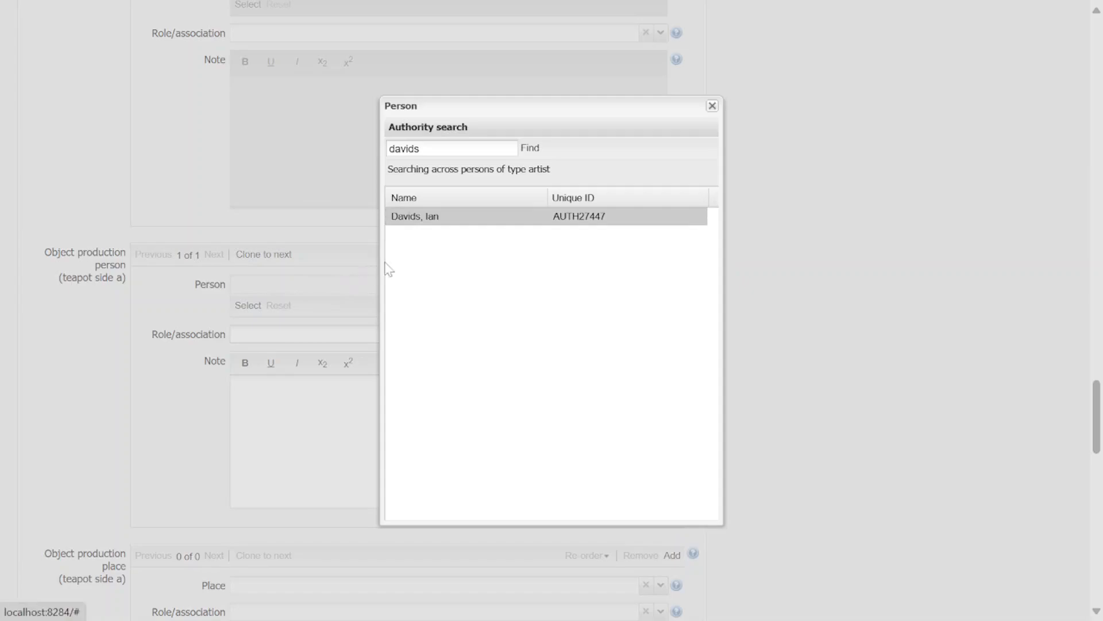
pyautogui.click(409, 219)
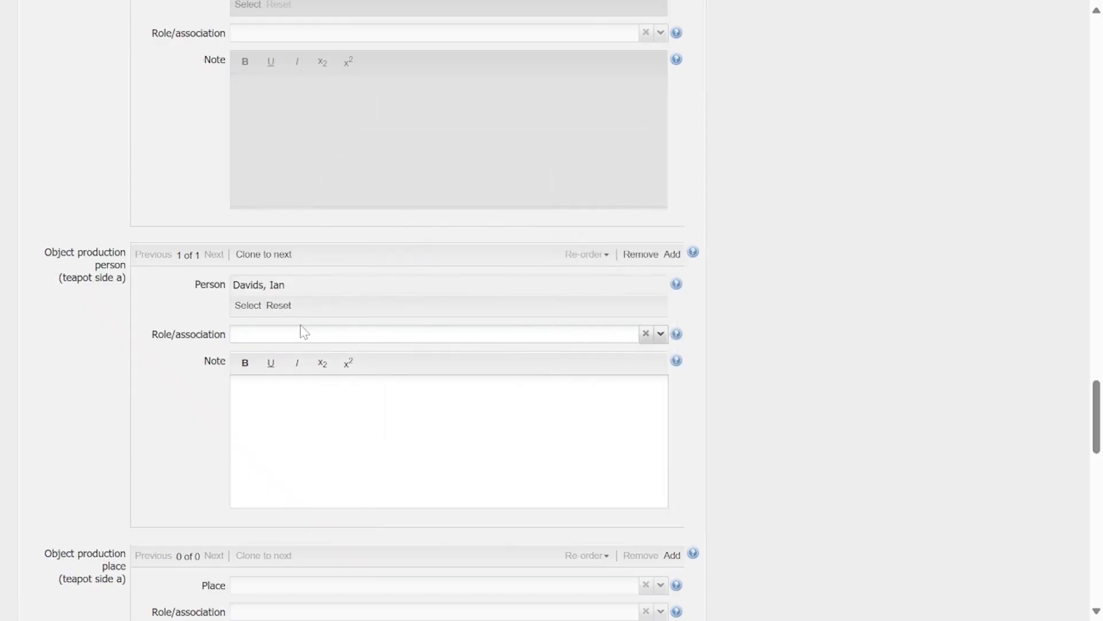
pyautogui.click(660, 333)
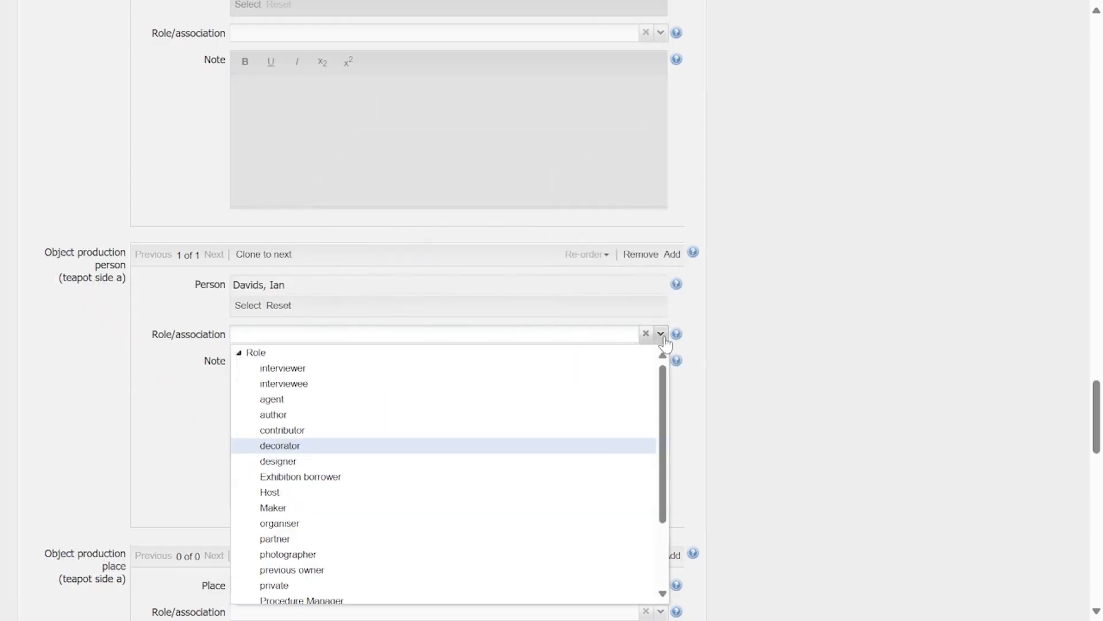
pyautogui.click(282, 446)
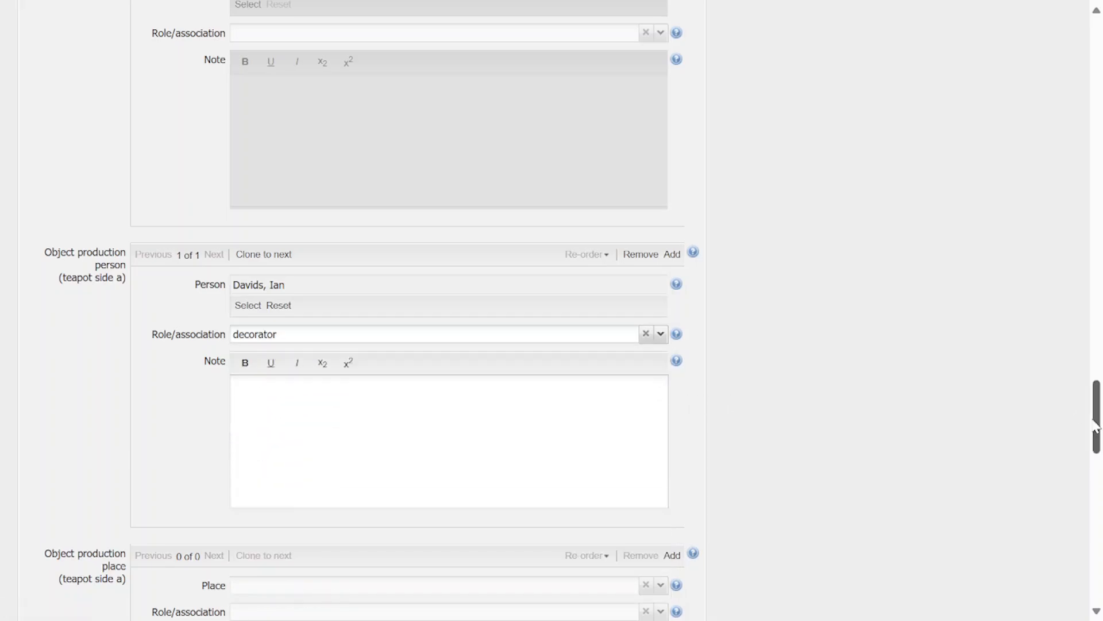
# Save the changes to the object record and dismiss the confirmation
pyautogui.moveTo(1097, 422); pyautogui.dragTo(1100, 70)
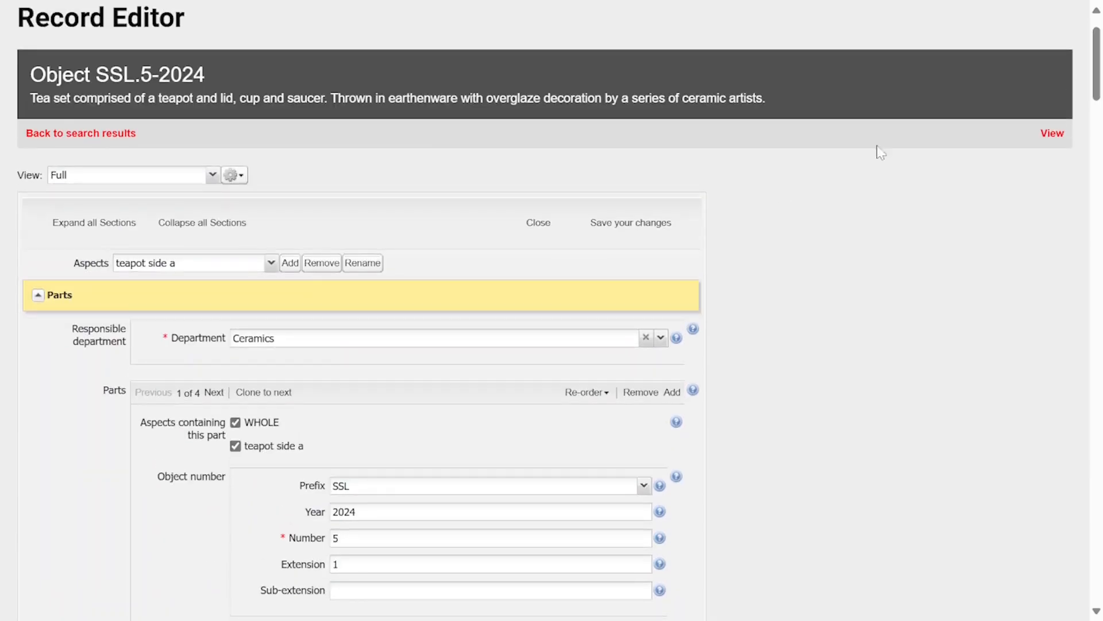
pyautogui.click(608, 231)
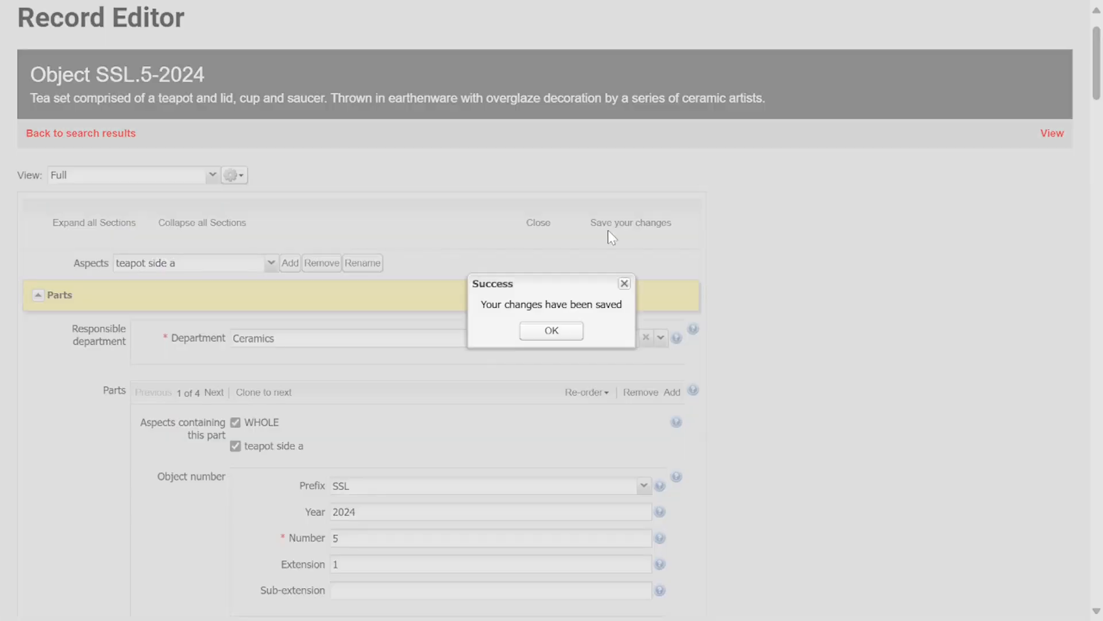
pyautogui.click(553, 326)
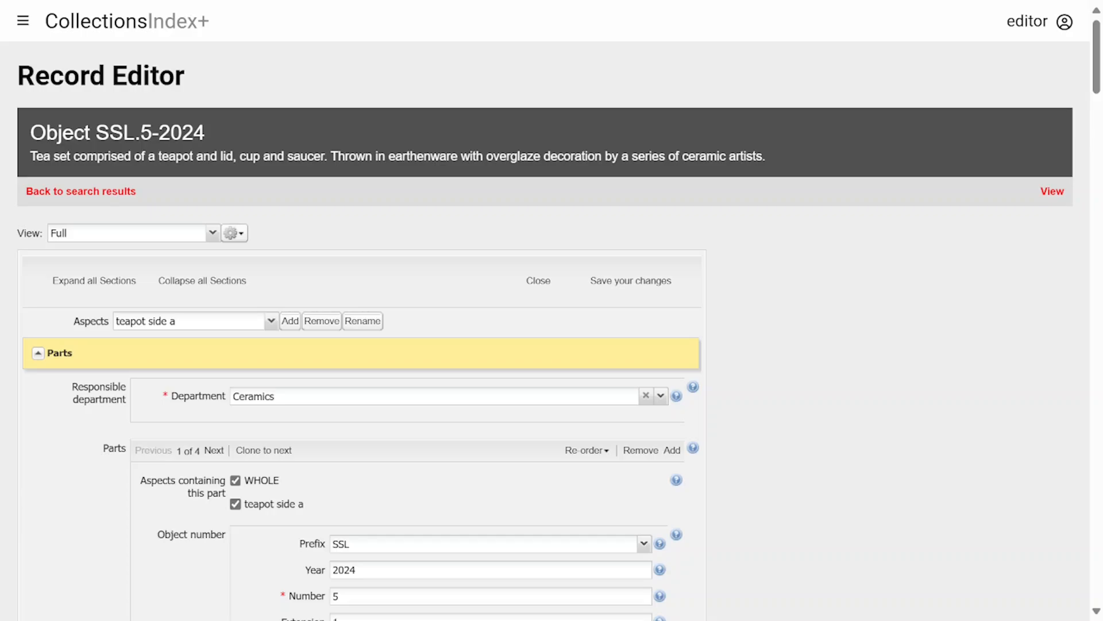
# Add another aspect named "teapot side b" to the object record
pyautogui.scroll(-2, 551, 310)
pyautogui.scroll(-1, 552, 310)
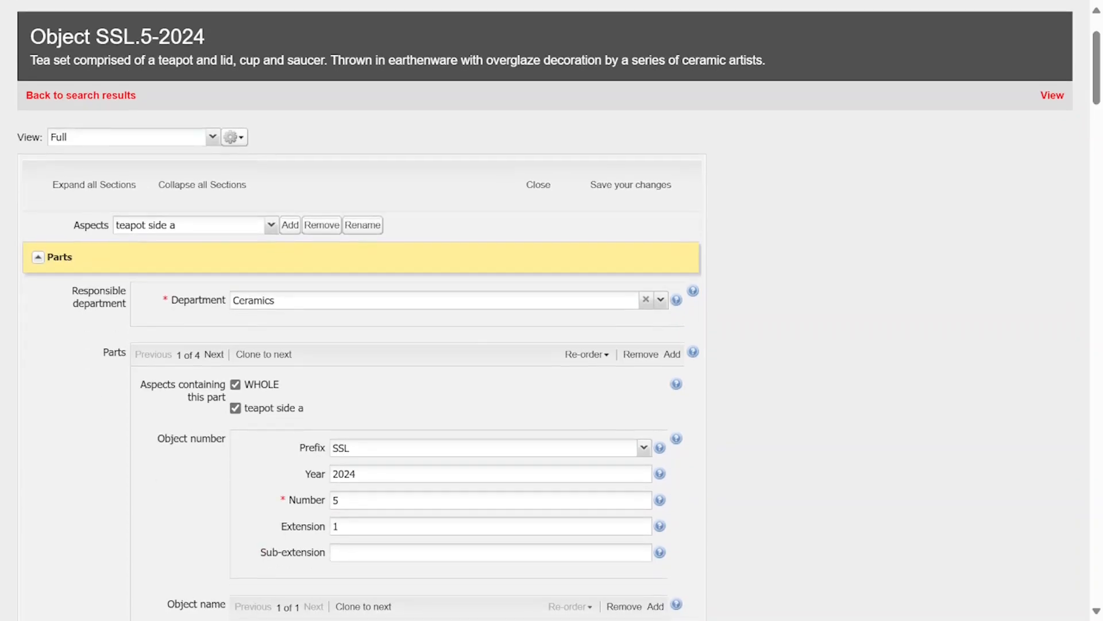
pyautogui.click(290, 226)
pyautogui.write('teapot side ')
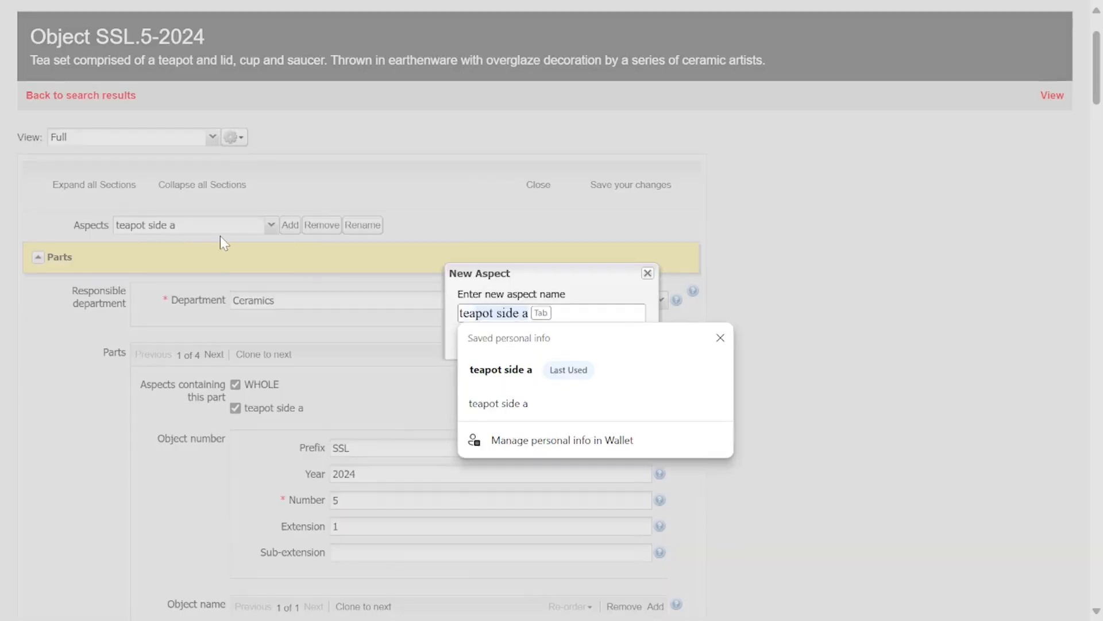
pyautogui.write('b')
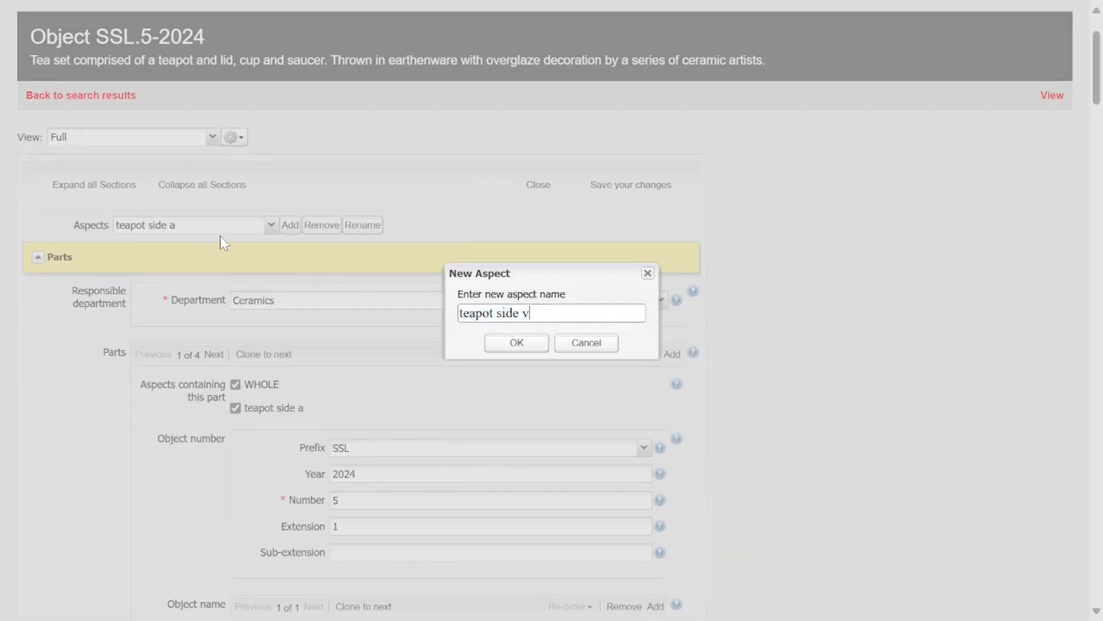
pyautogui.press('Return')
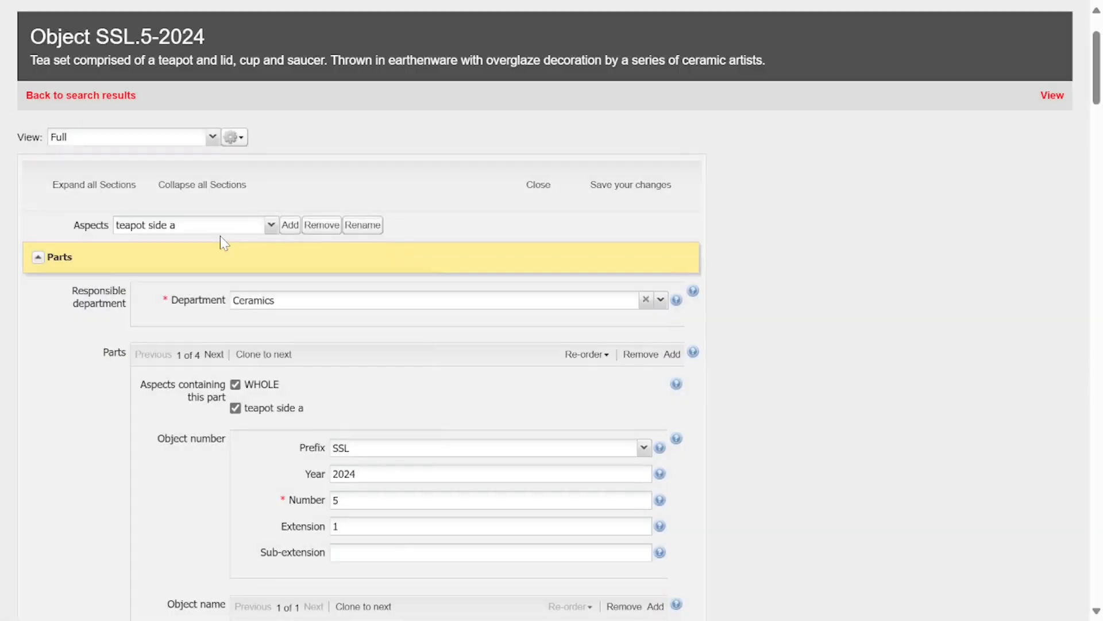
# Mark the teapot part as contained in the teapot side b aspect and go to the lid part
pyautogui.scroll(-1, 357, 310)
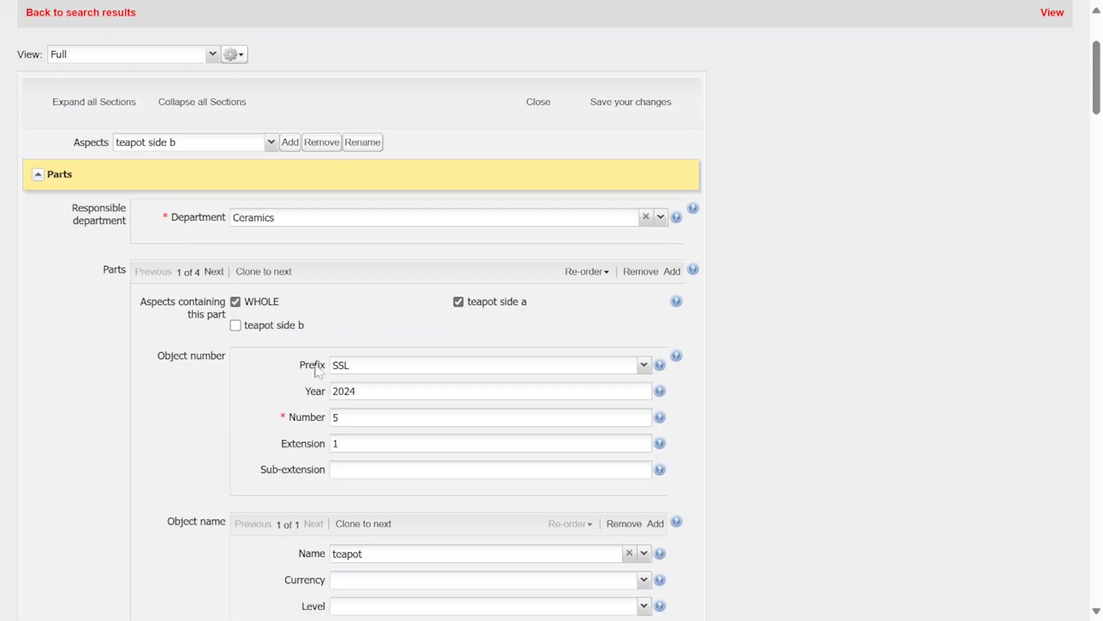
pyautogui.click(236, 327)
pyautogui.click(214, 273)
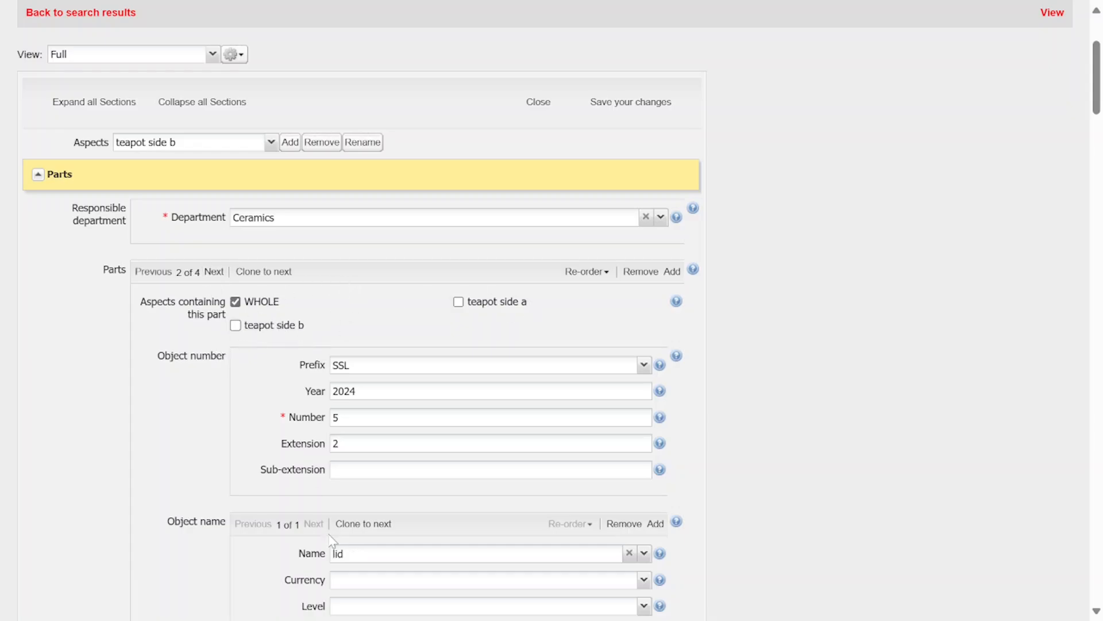
# Return to the teapot part and add an object production person entry for the teapot side b aspect
pyautogui.click(151, 273)
pyautogui.scroll(-6, 214, 344)
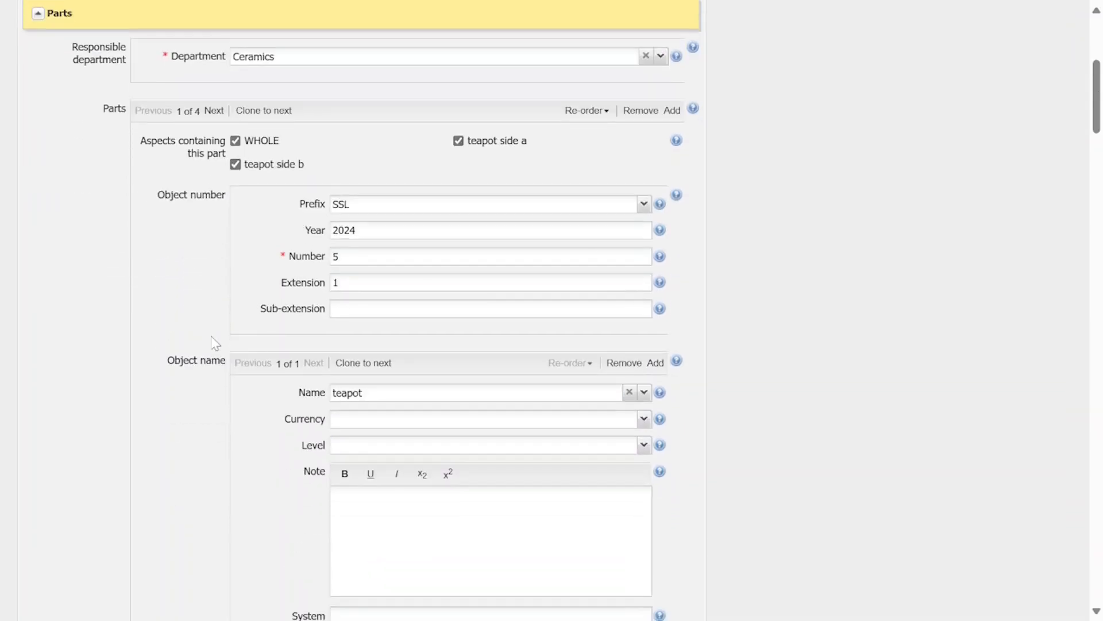
pyautogui.scroll(-15, 215, 344)
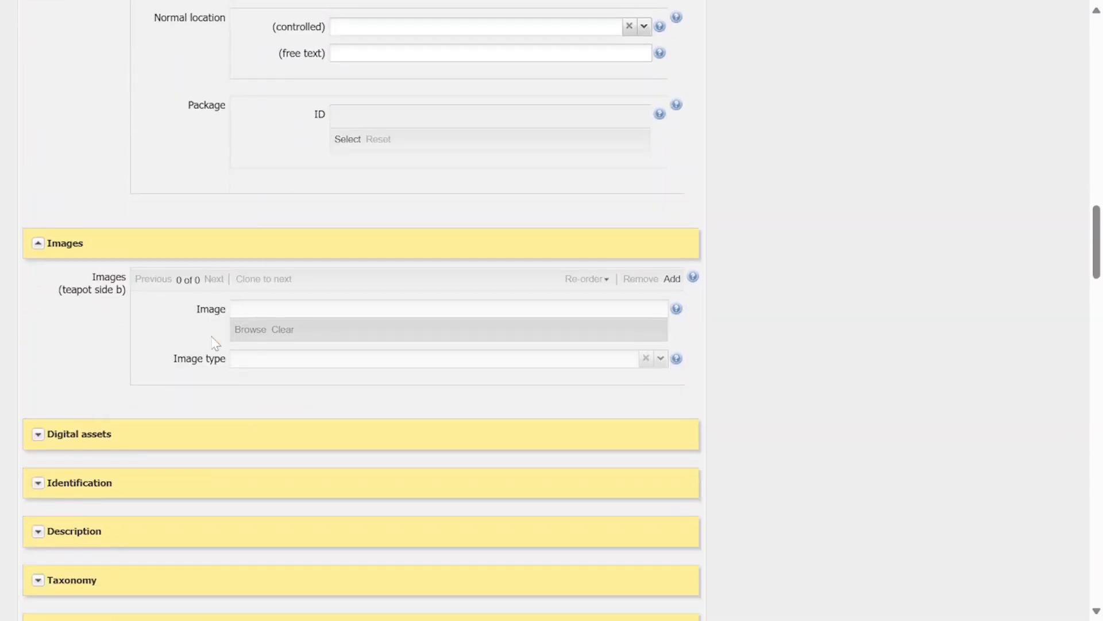
pyautogui.scroll(-20, 215, 343)
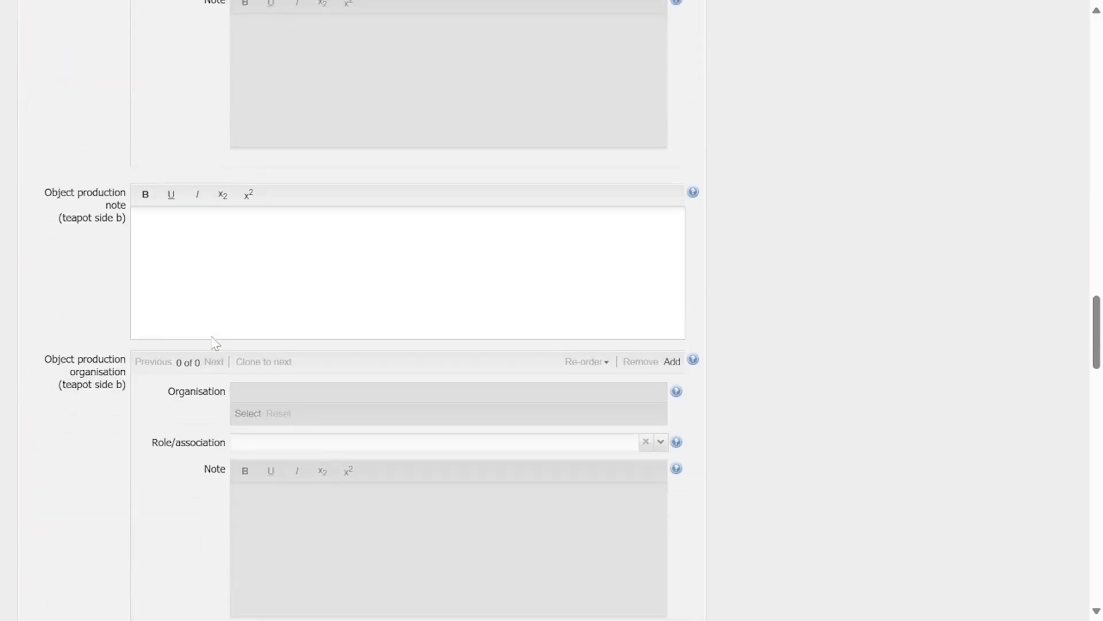
pyautogui.scroll(-2, 215, 343)
pyautogui.scroll(-5, 216, 343)
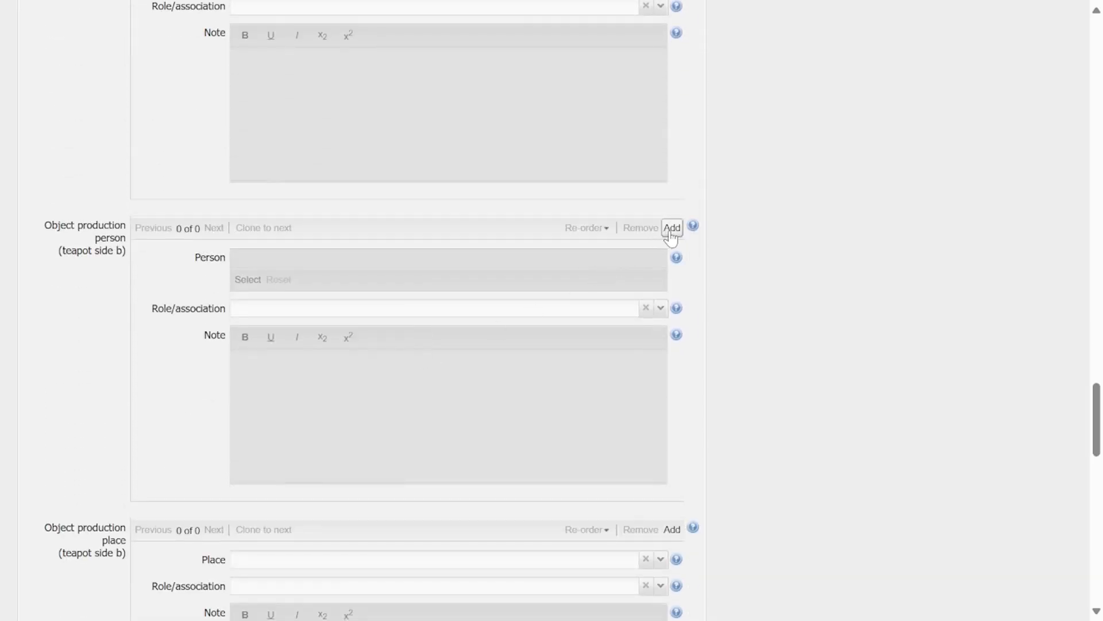
pyautogui.click(671, 228)
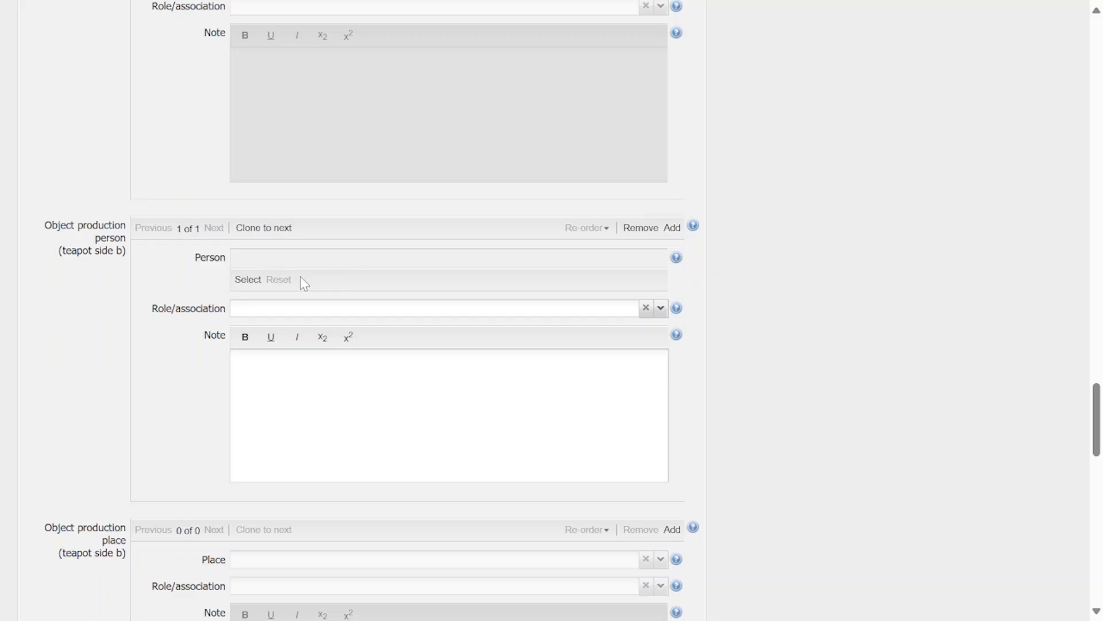
# Look up the second decorator by first name, select them as teapot side b's production person, and set the role to decorator
pyautogui.click(247, 280)
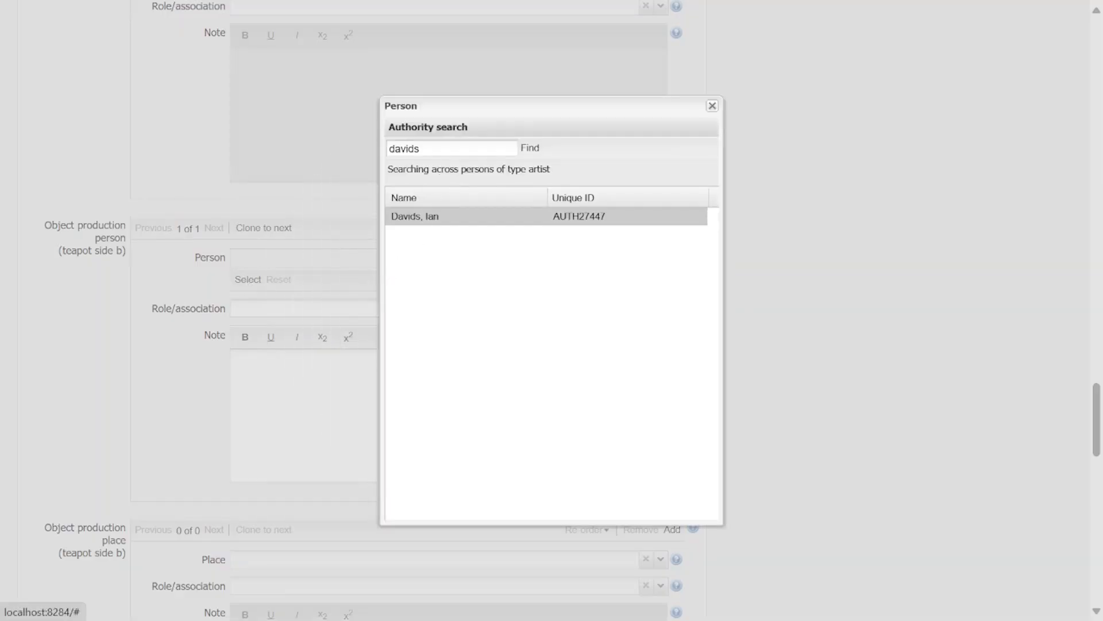
pyautogui.hotkey('ctrl', 'a')
pyautogui.write('anika')
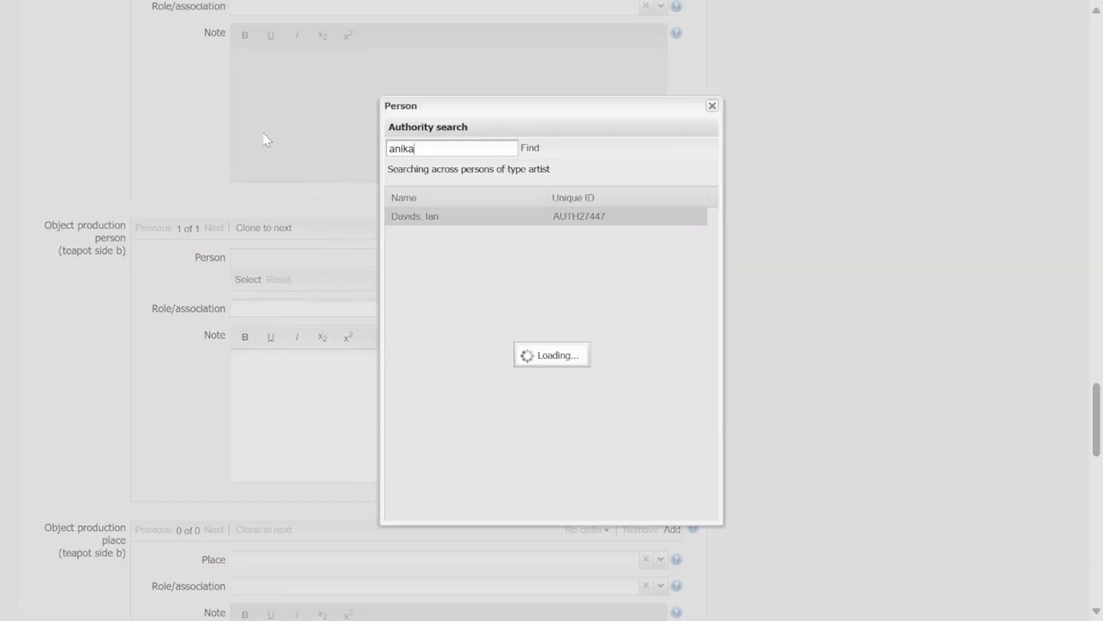
pyautogui.click(444, 221)
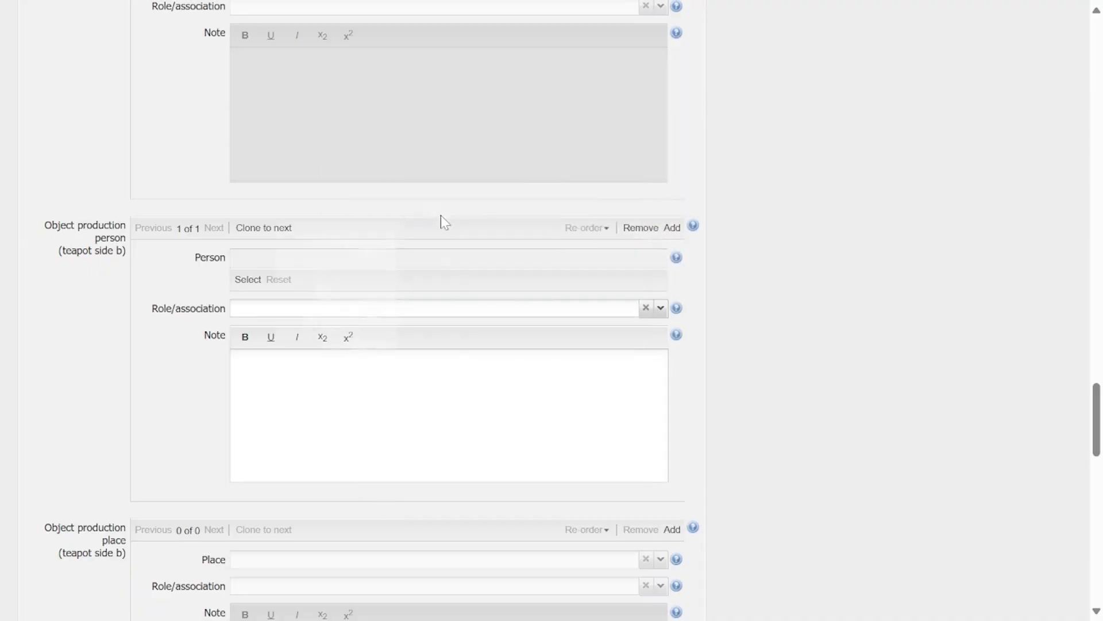
pyautogui.click(661, 311)
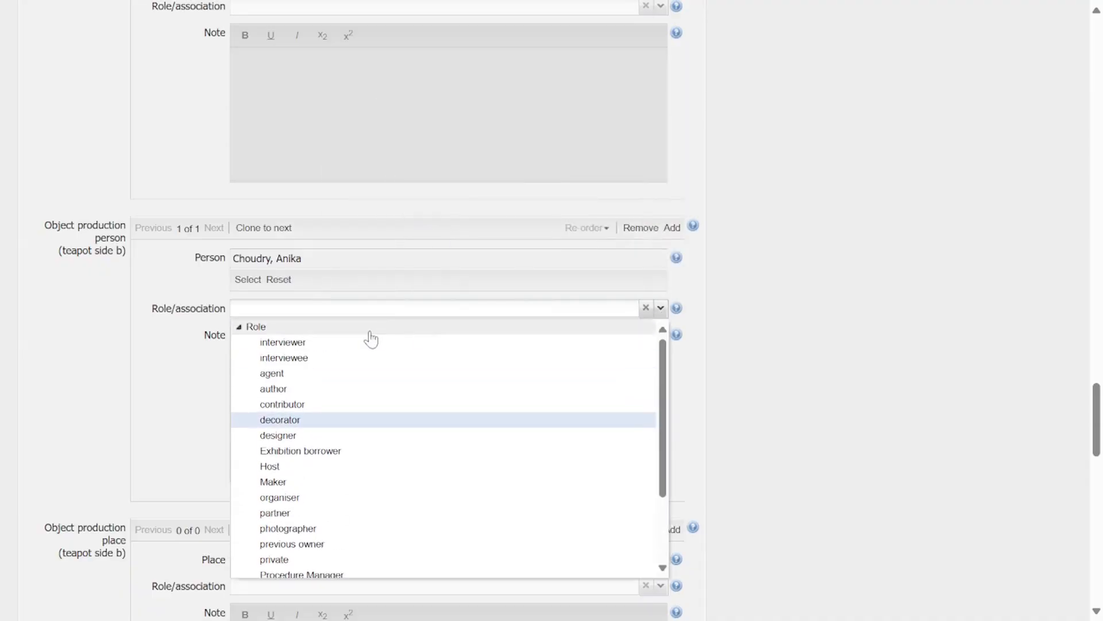
pyautogui.click(266, 422)
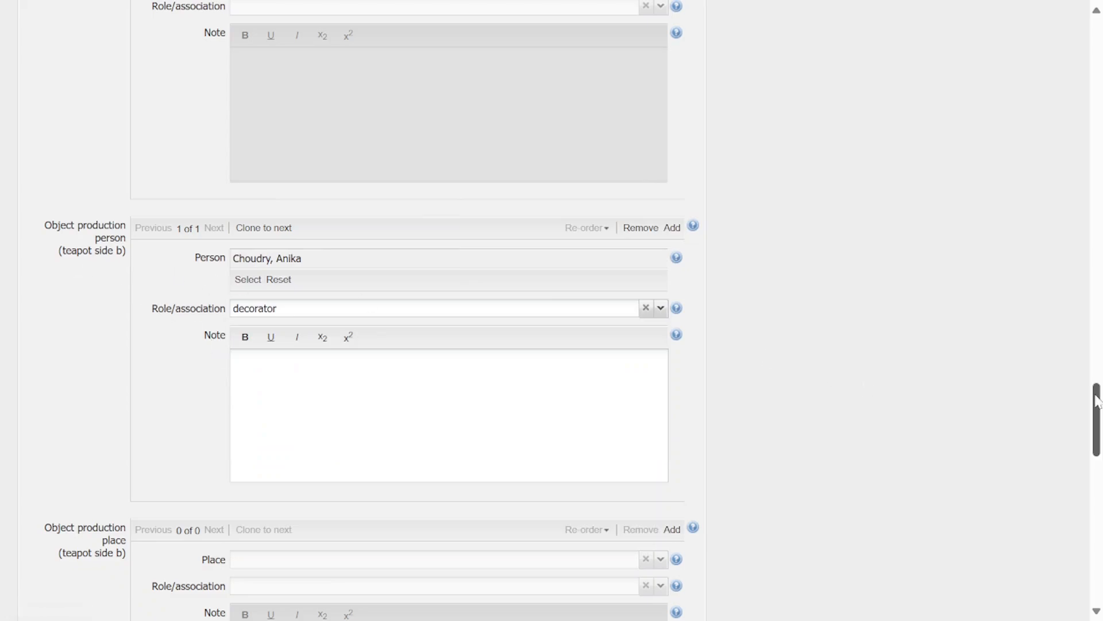
# Save the teapot side b changes to the object record and dismiss the confirmation
pyautogui.moveTo(1098, 397); pyautogui.dragTo(1098, 37)
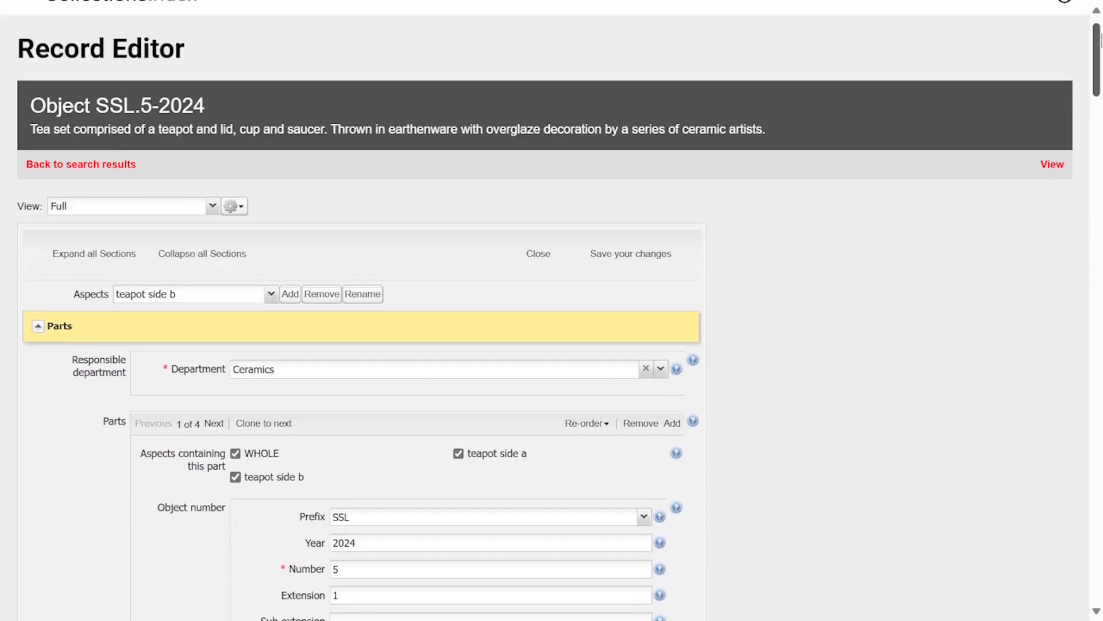
pyautogui.click(608, 253)
pyautogui.click(561, 333)
# Add a new aspect named "teapot lid" to the object record
pyautogui.scroll(-3, 652, 311)
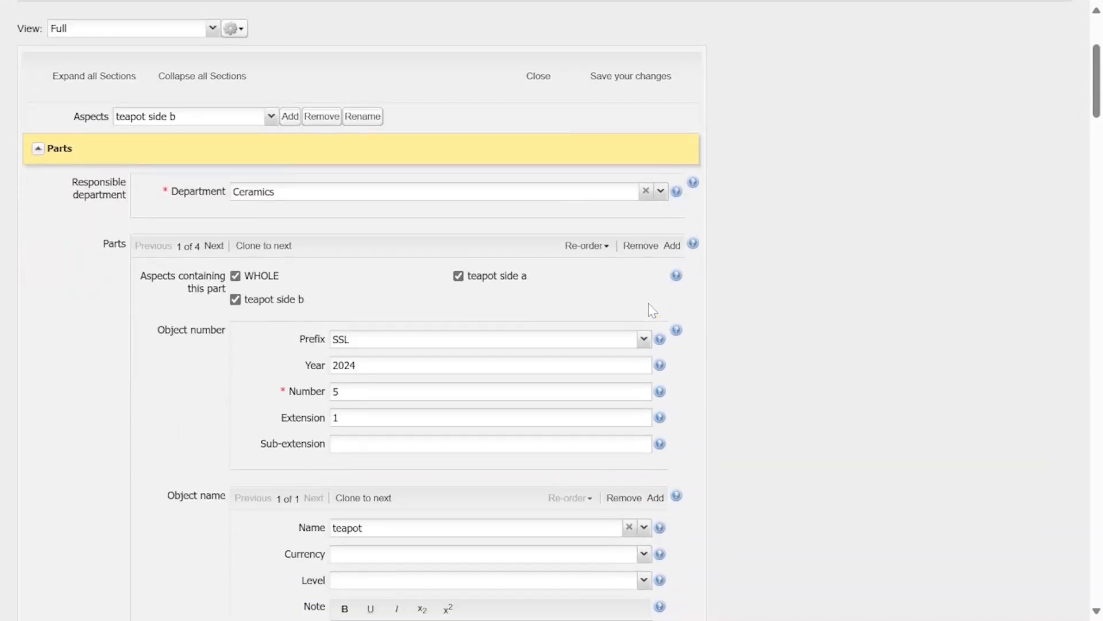
pyautogui.click(291, 117)
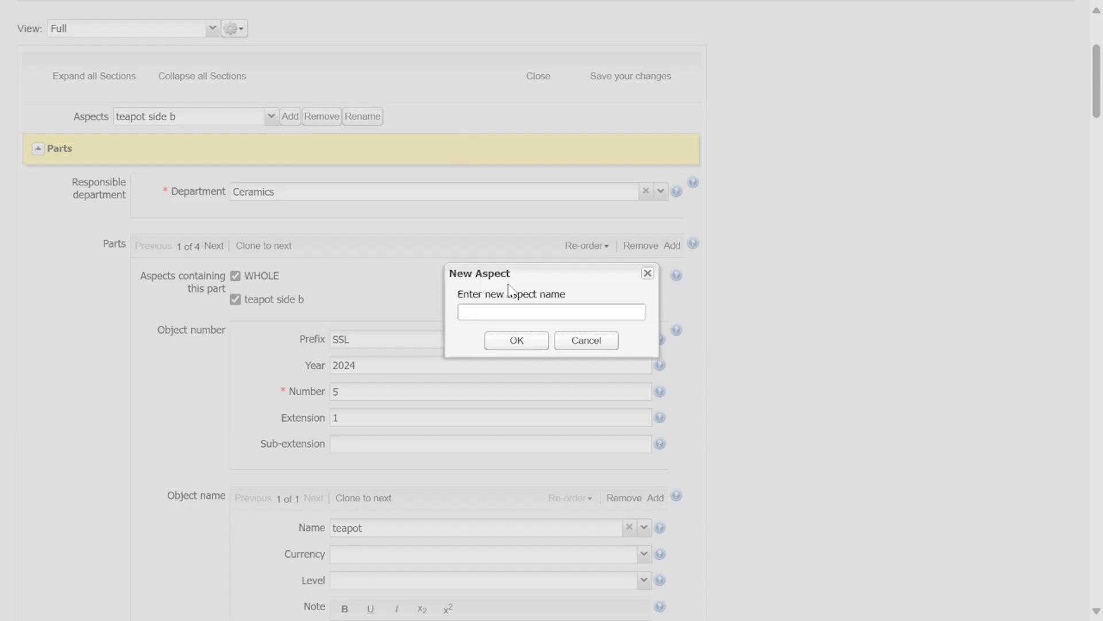
pyautogui.write('teapot lid')
pyautogui.click(510, 342)
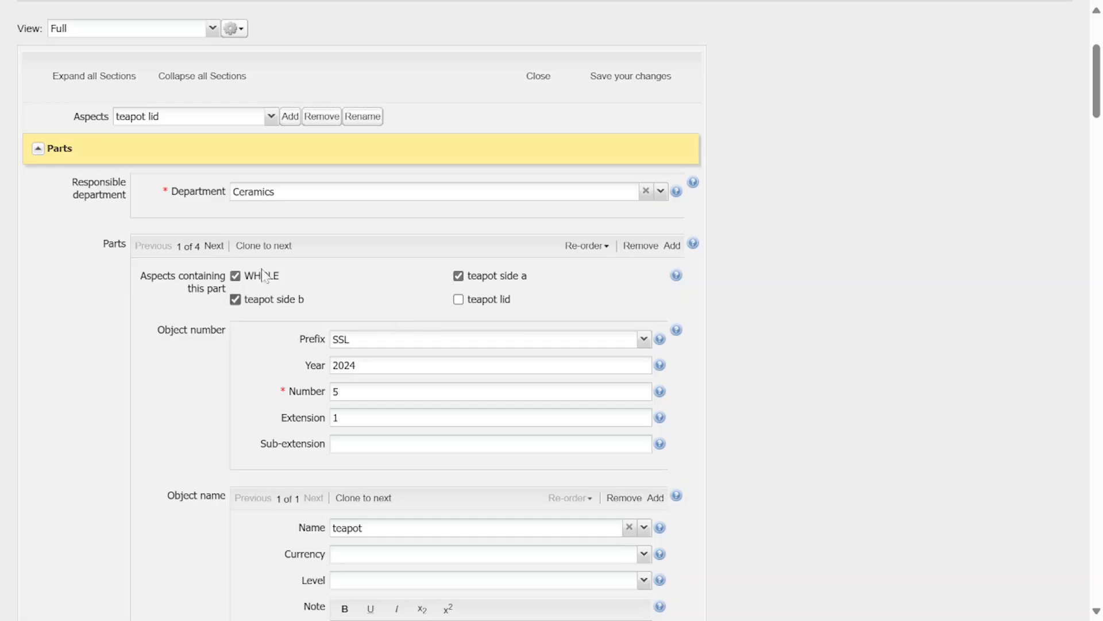
# Go to the lid part and mark it as contained in the teapot lid aspect
pyautogui.click(214, 246)
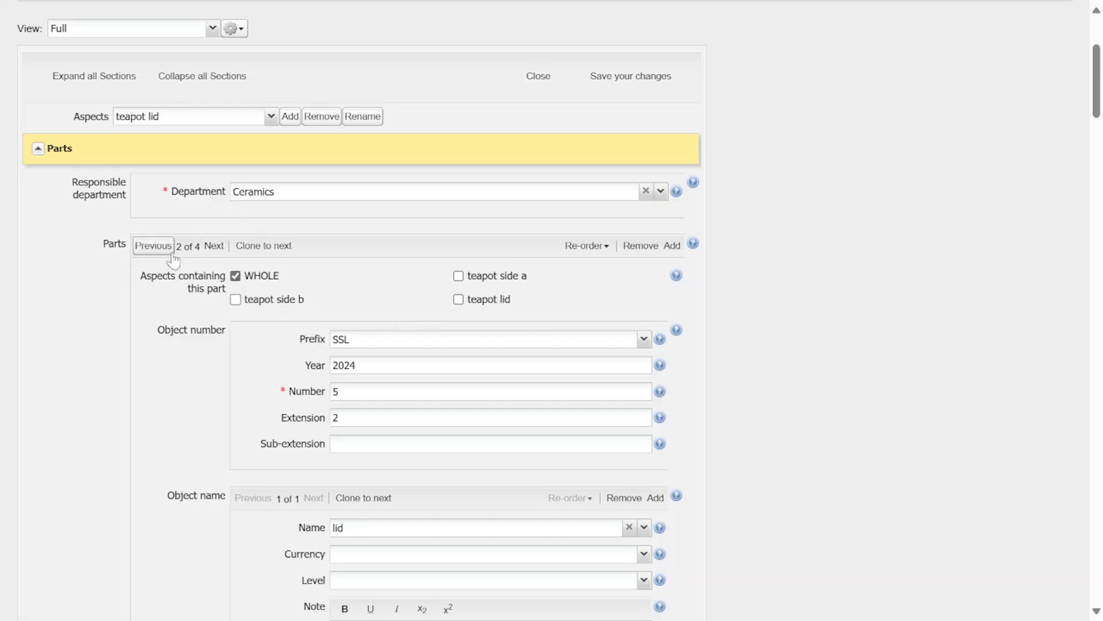
pyautogui.scroll(-1, 330, 300)
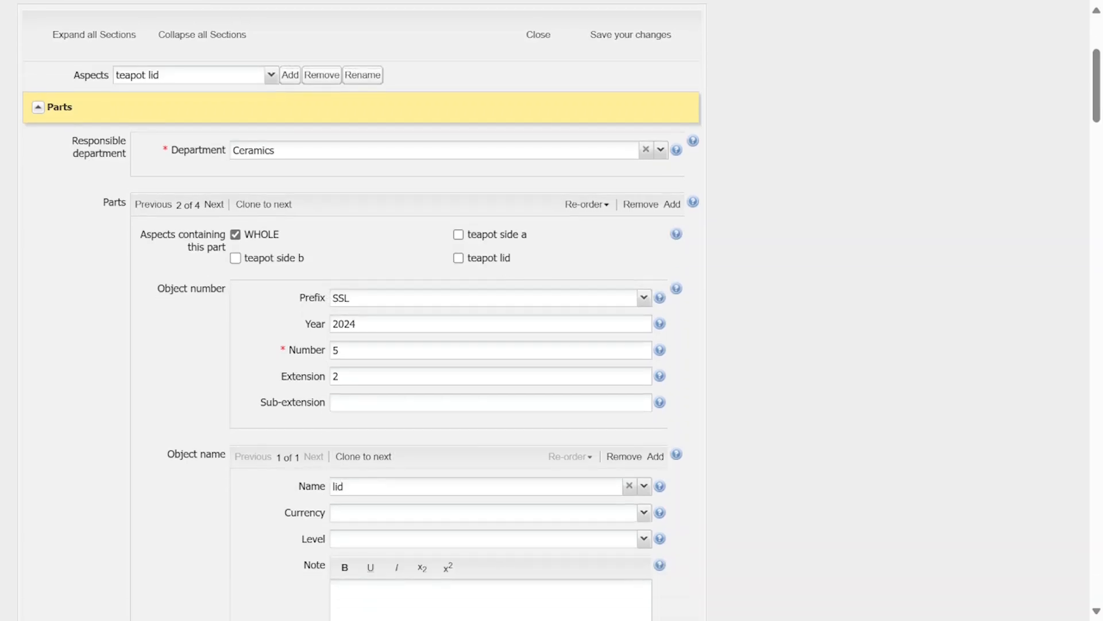
pyautogui.click(458, 258)
# Add teapot side b's decorator as the object production person for the teapot lid aspect, with the role decorator
pyautogui.moveTo(1096, 83); pyautogui.dragTo(1072, 430)
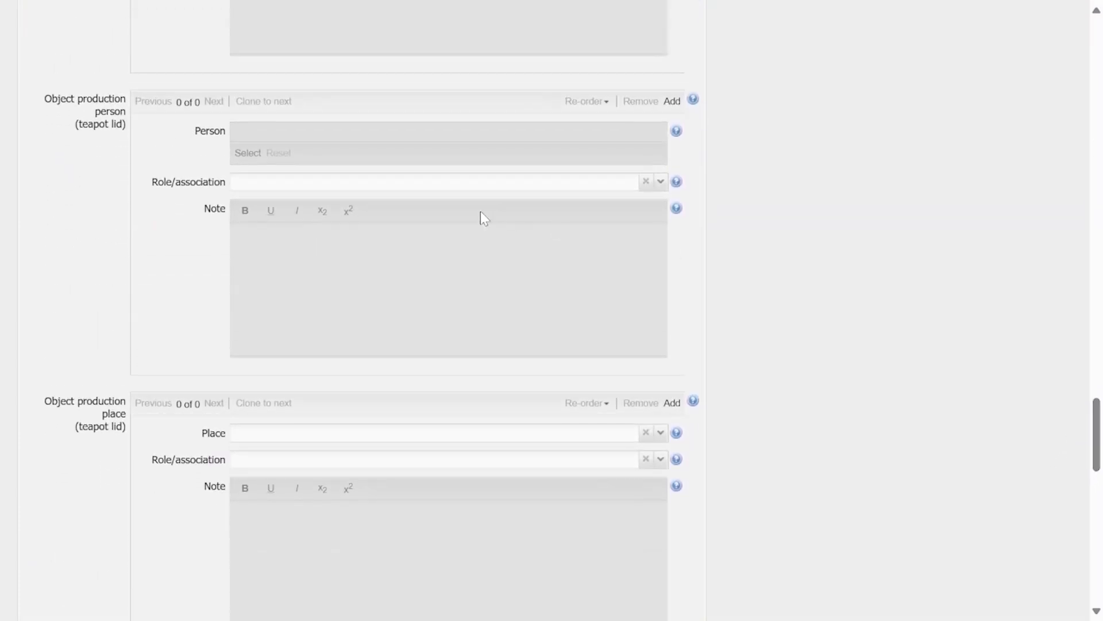
pyautogui.click(672, 102)
pyautogui.click(248, 154)
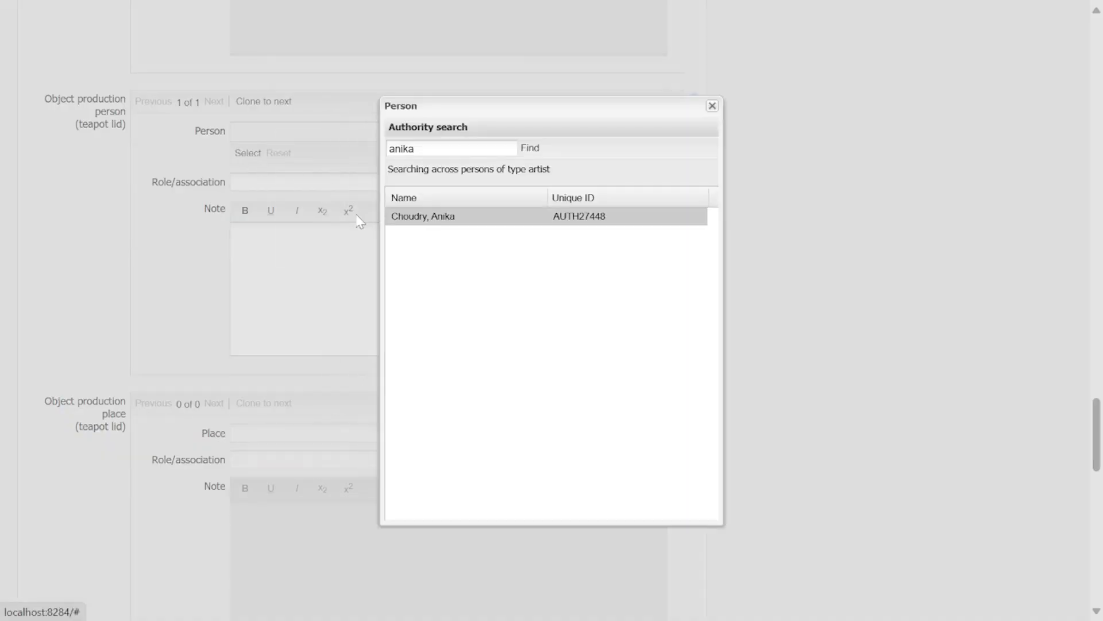
pyautogui.click(435, 216)
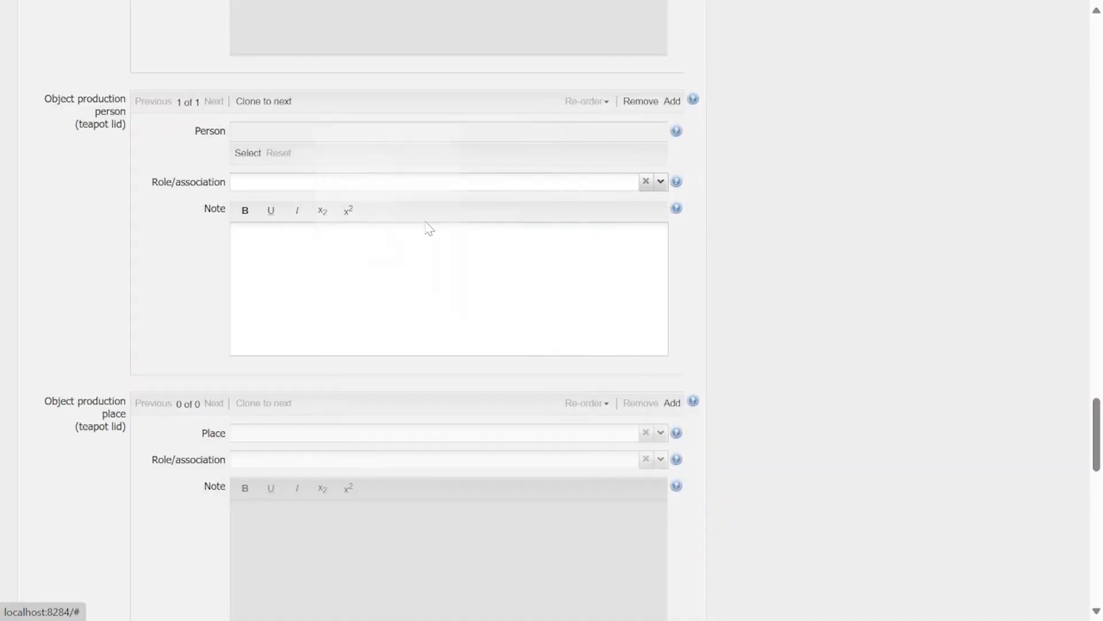
pyautogui.click(659, 181)
pyautogui.click(280, 293)
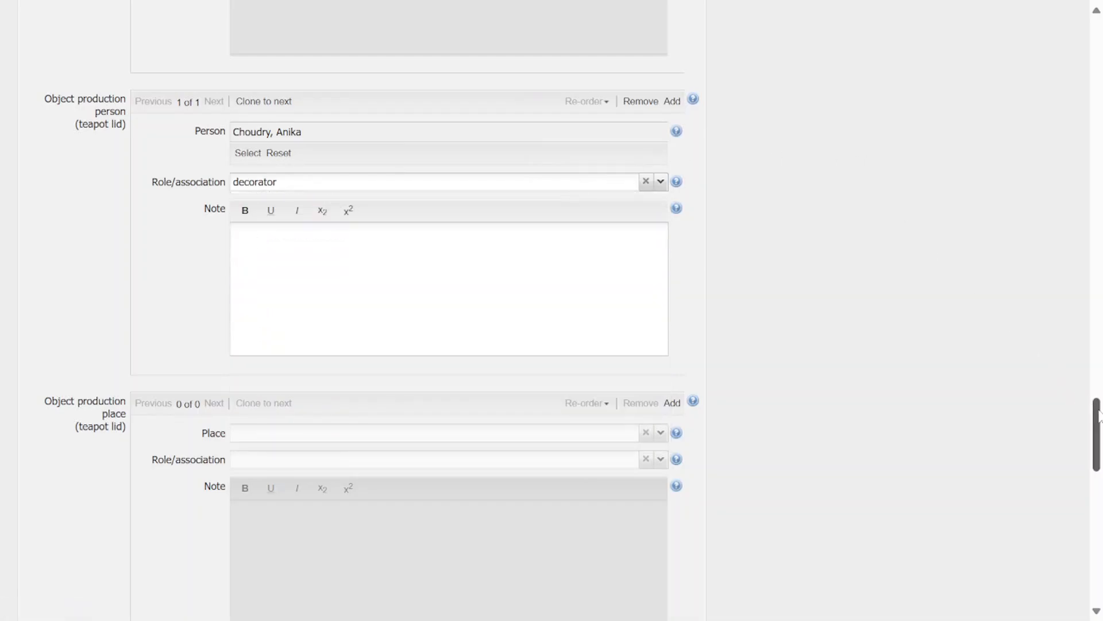
# Save the teapot lid changes to the object record and dismiss the confirmation
pyautogui.moveTo(1096, 409); pyautogui.dragTo(1099, 43)
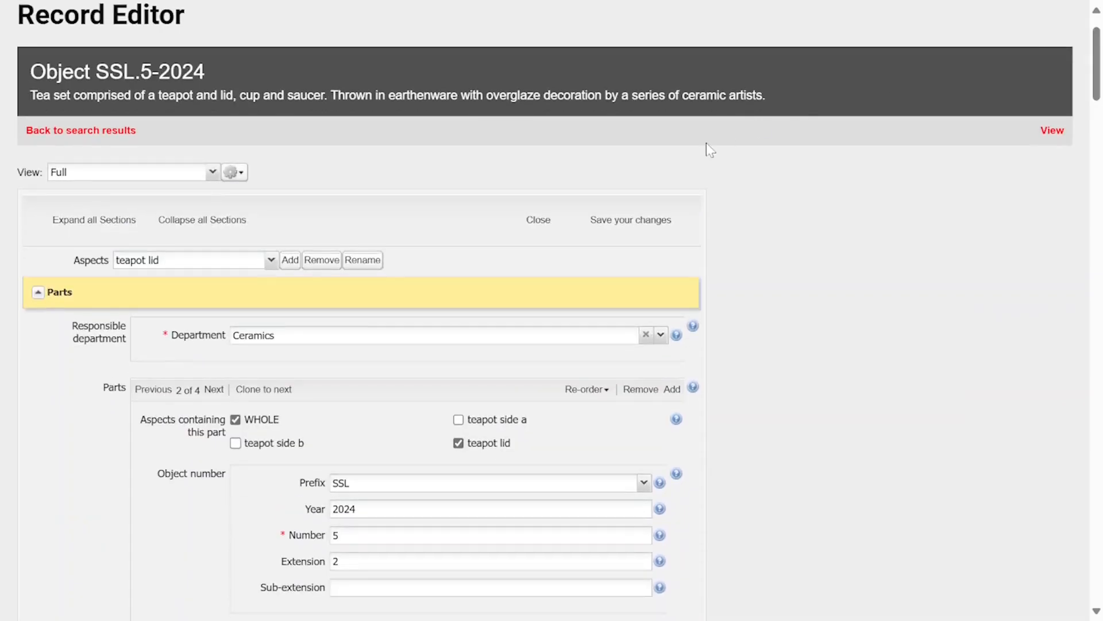
pyautogui.click(629, 220)
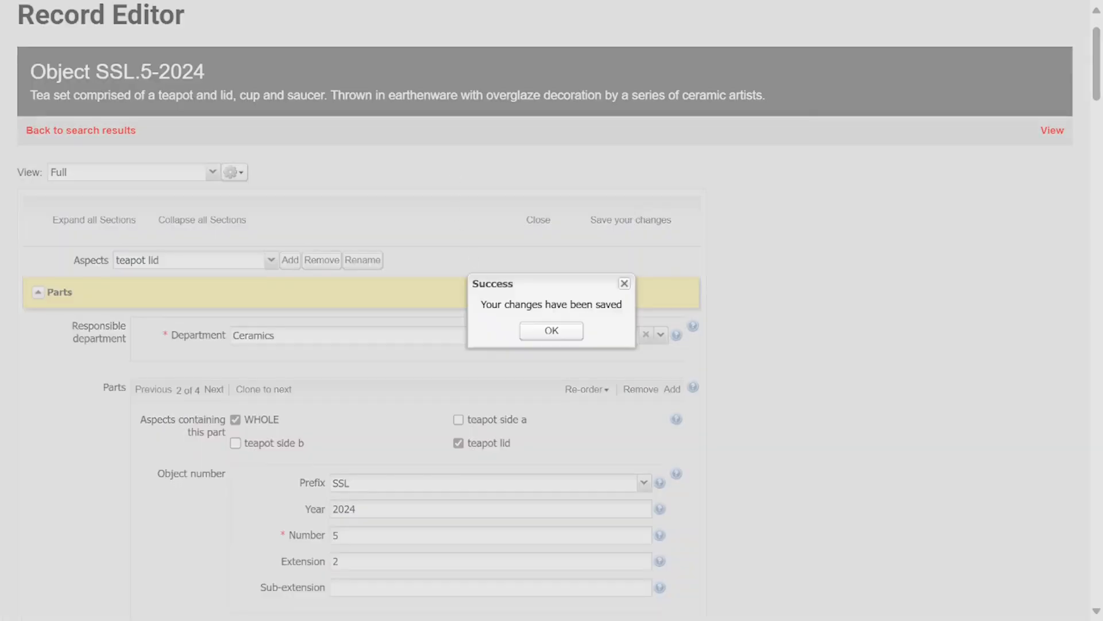
pyautogui.click(552, 331)
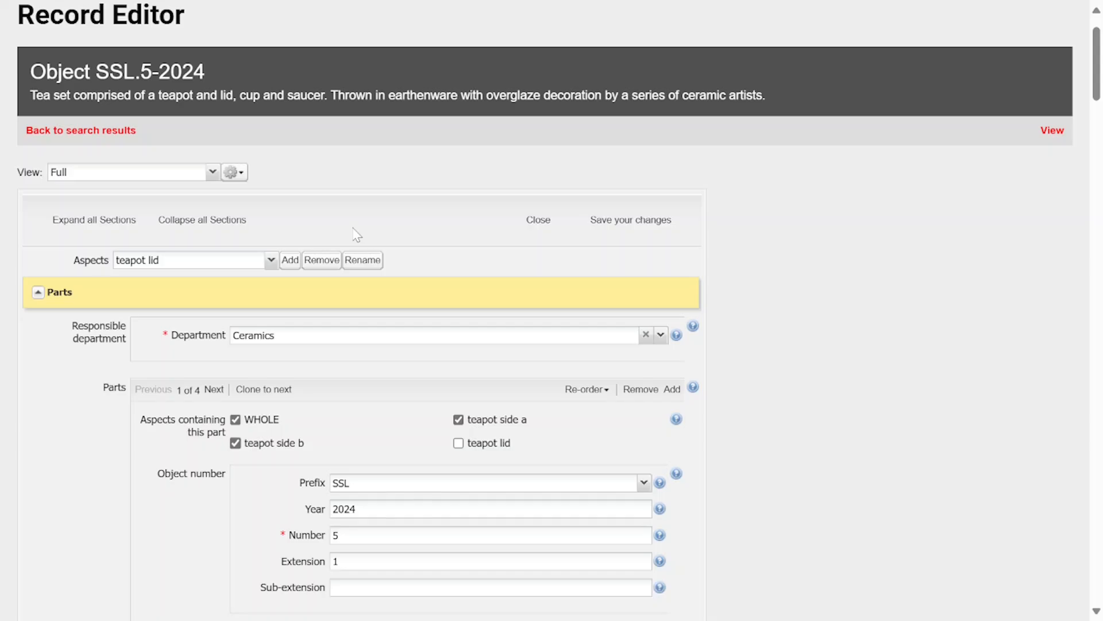
# Add a new aspect named "teacup" to the object record
pyautogui.scroll(-2, 357, 233)
pyautogui.click(290, 171)
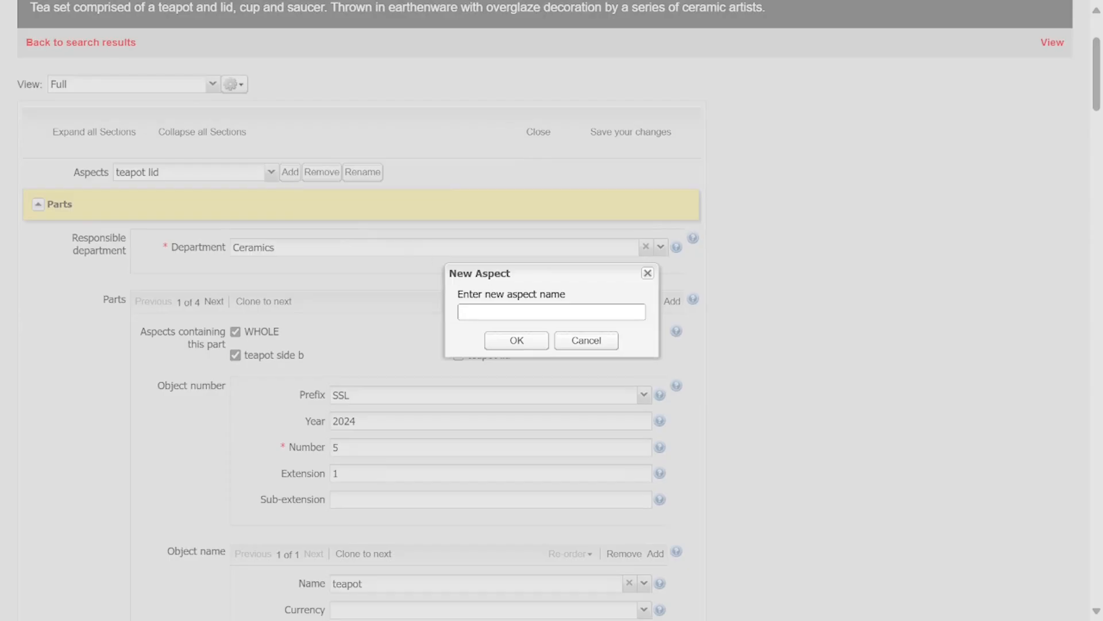
pyautogui.click(552, 312)
pyautogui.write('teacup')
pyautogui.click(515, 339)
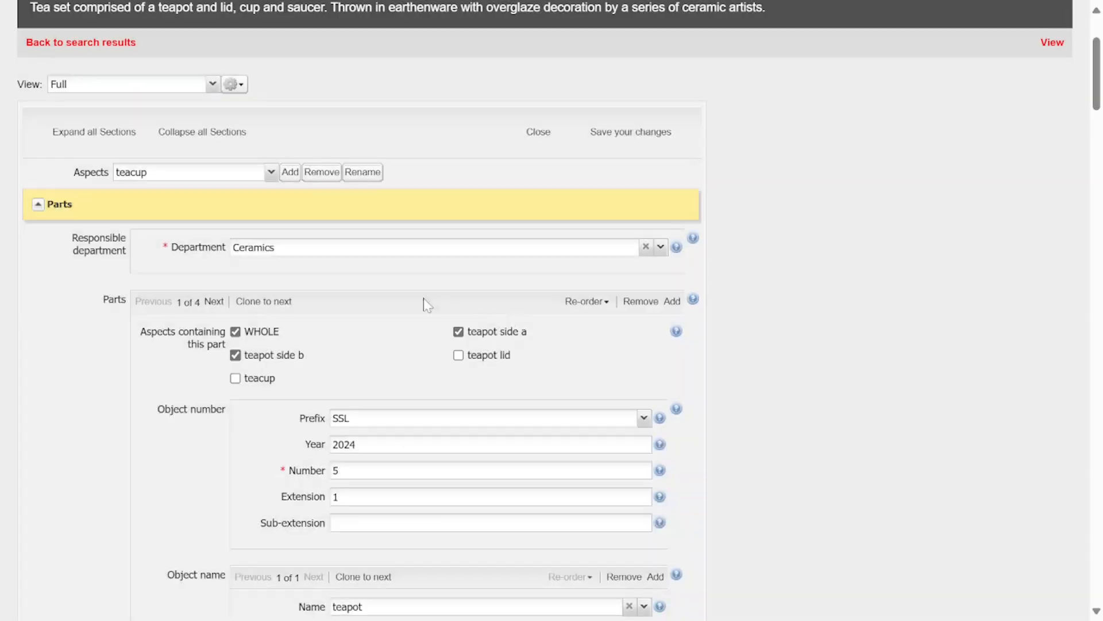
# Go to the third part, the cup, and mark it as contained in the teacup aspect
pyautogui.click(214, 301)
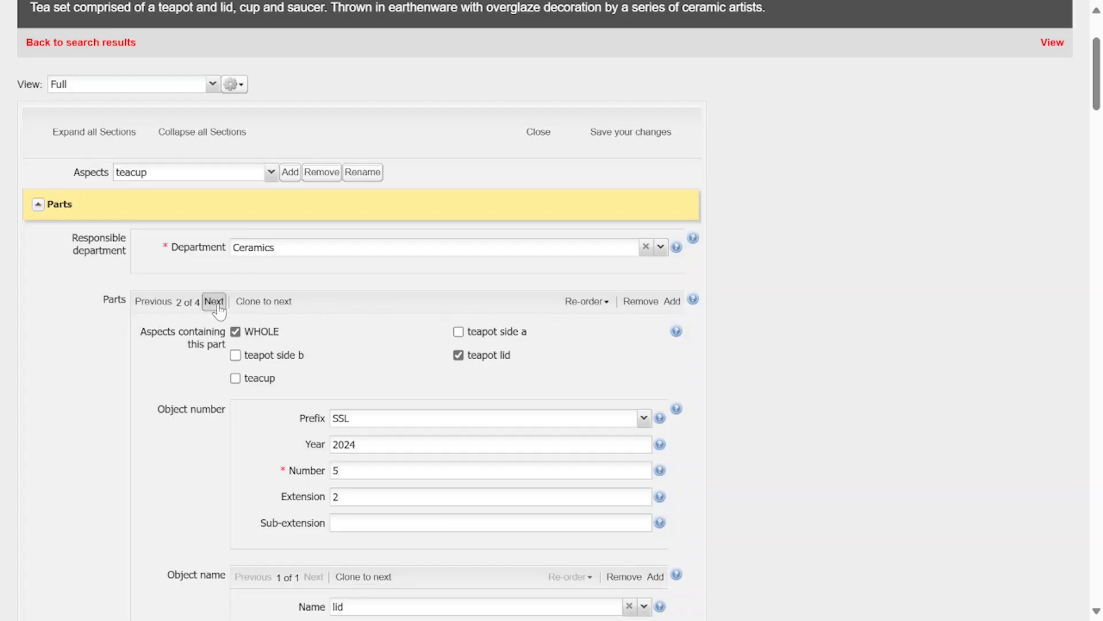
pyautogui.click(214, 301)
pyautogui.click(236, 379)
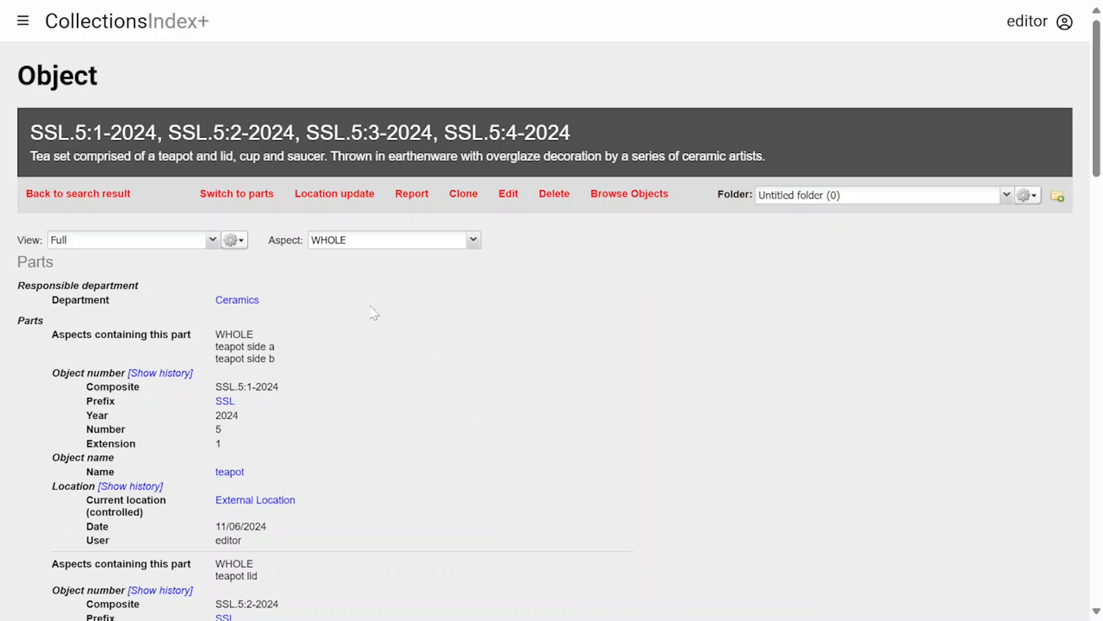
# Show the object record's data for all aspects and review each part's aspects and the production persons by aspect
pyautogui.click(474, 240)
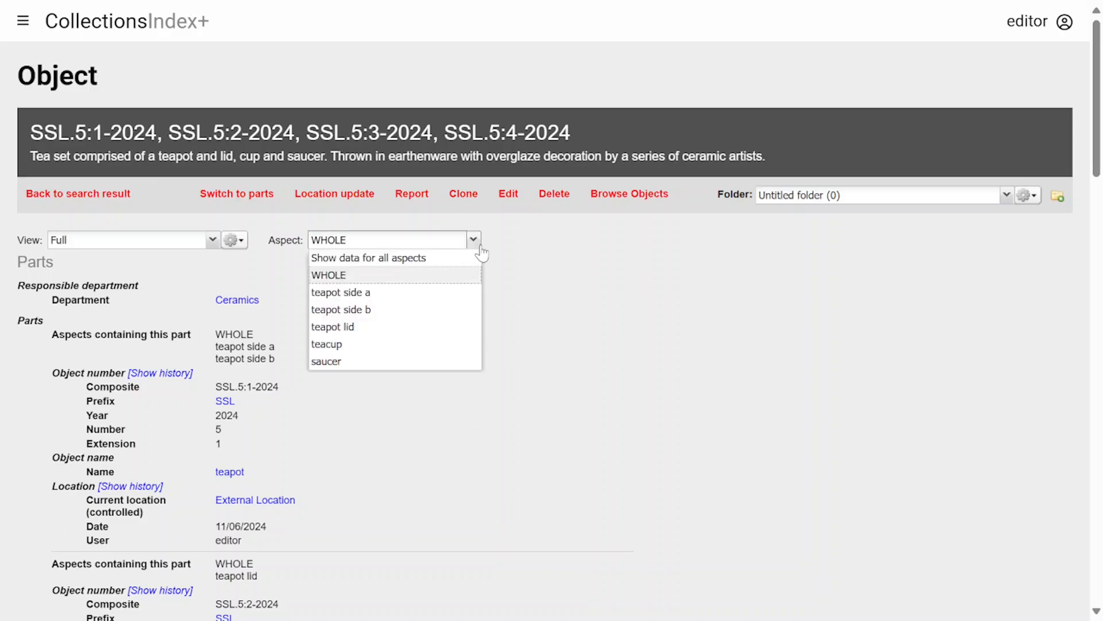
pyautogui.click(352, 260)
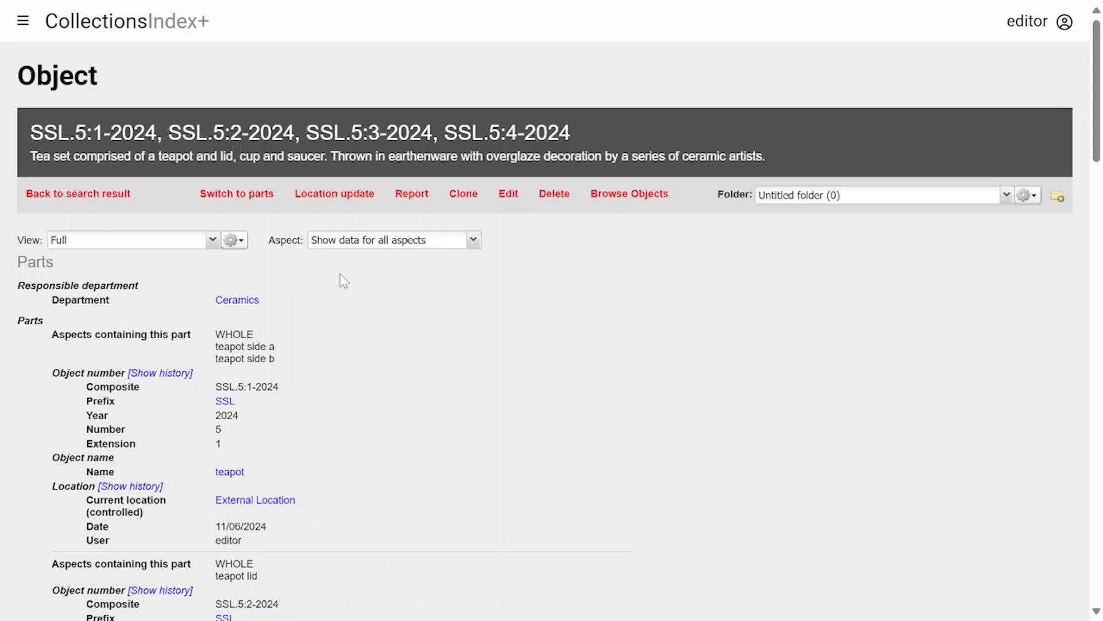
pyautogui.scroll(-2, 344, 280)
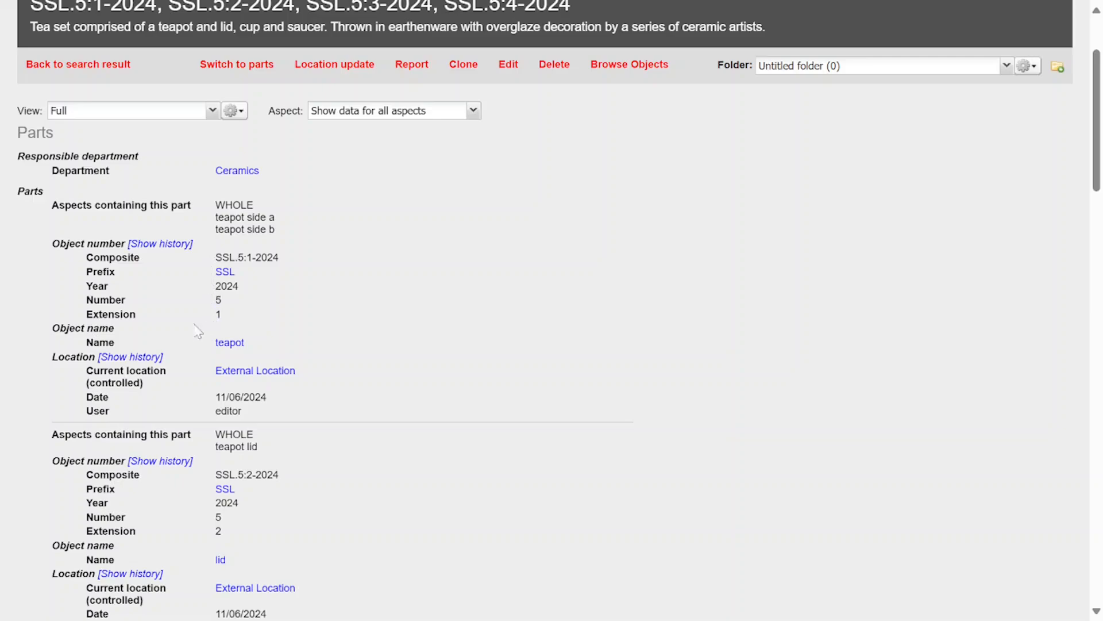
pyautogui.scroll(-3, 551, 311)
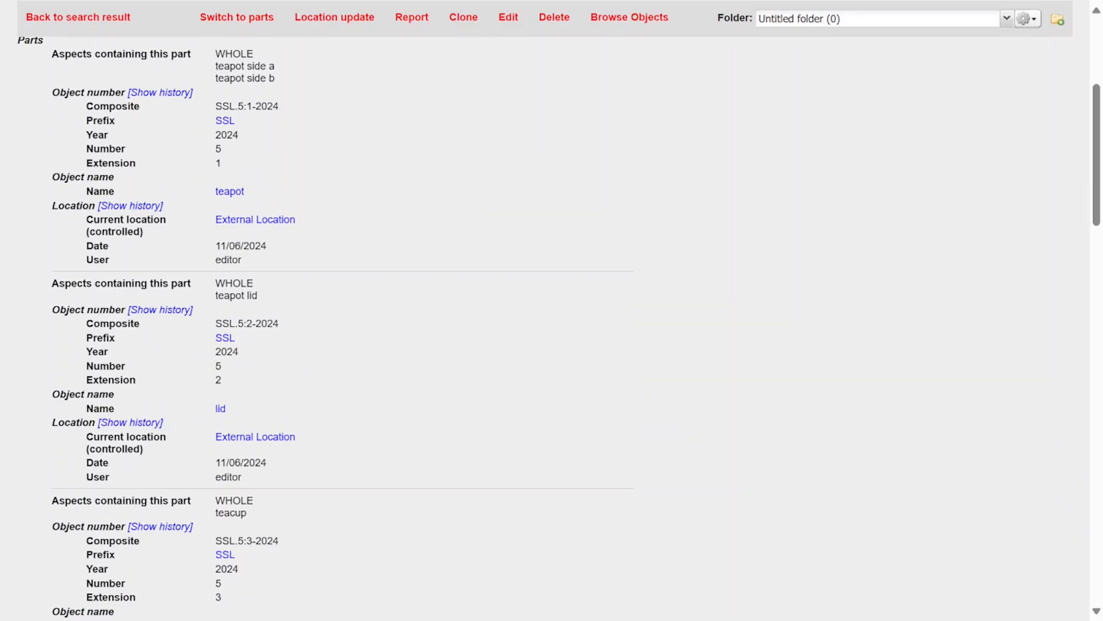
pyautogui.scroll(-1, 220, 376)
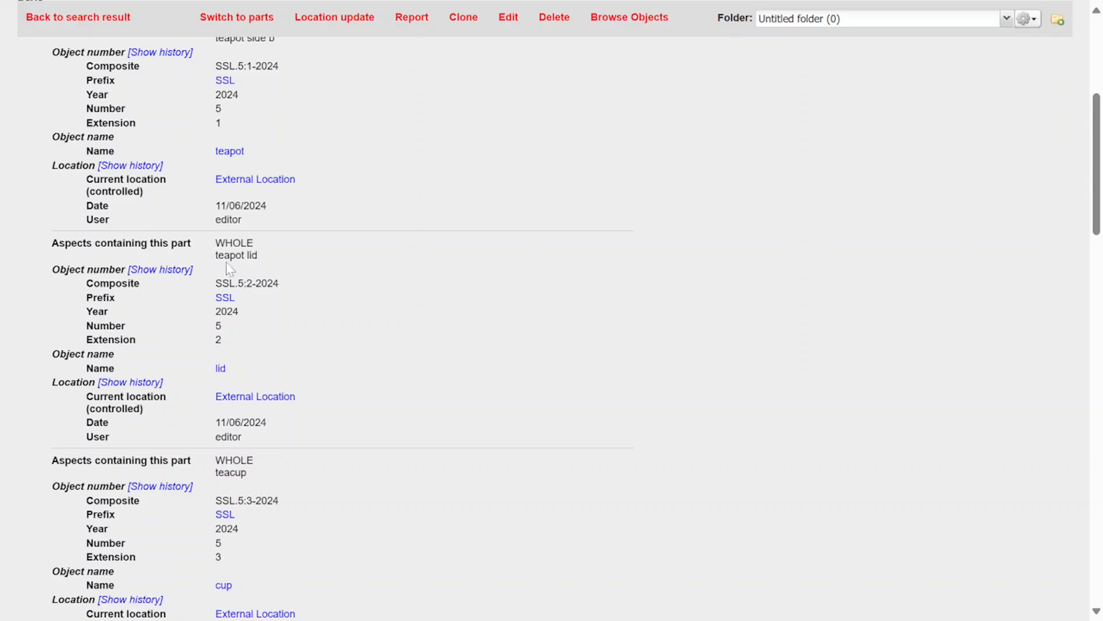
pyautogui.scroll(-5, 233, 259)
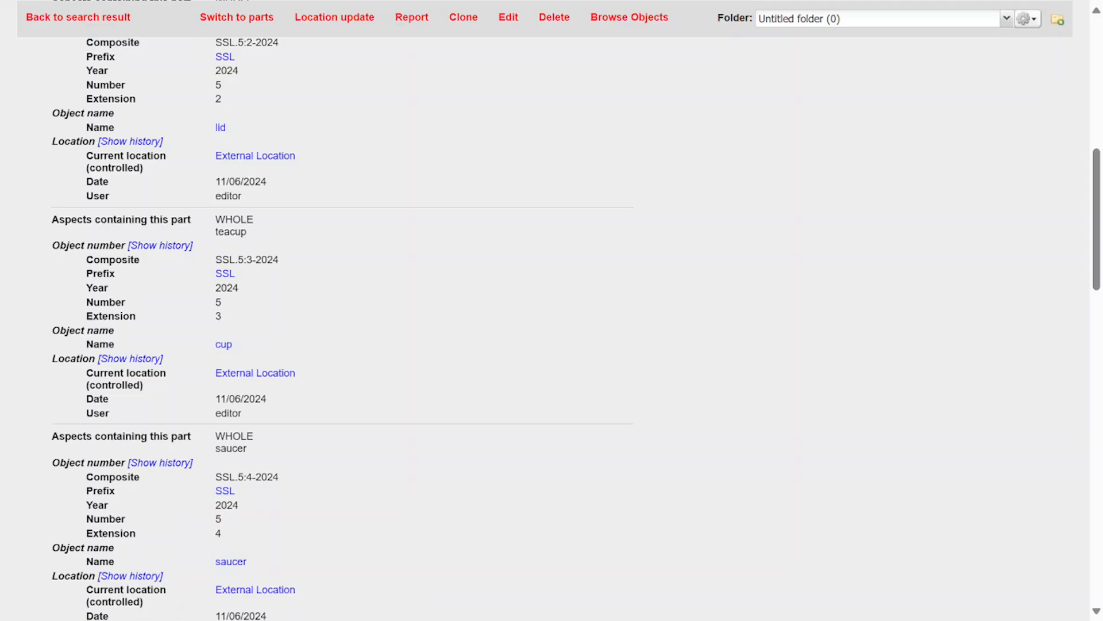
pyautogui.scroll(-4, 218, 227)
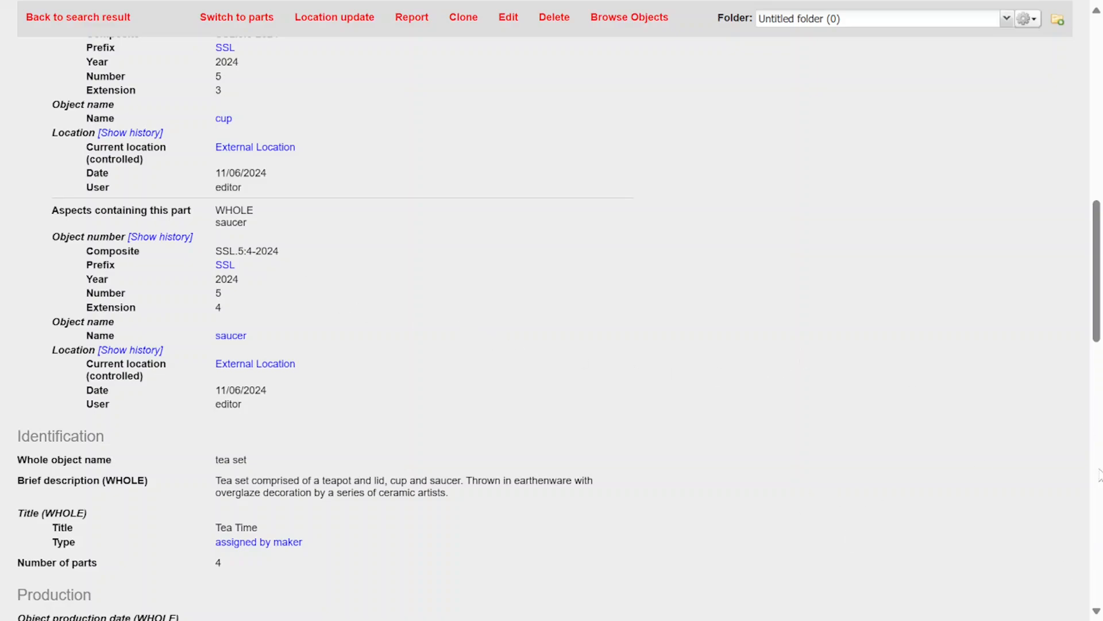
pyautogui.scroll(-5, 701, 523)
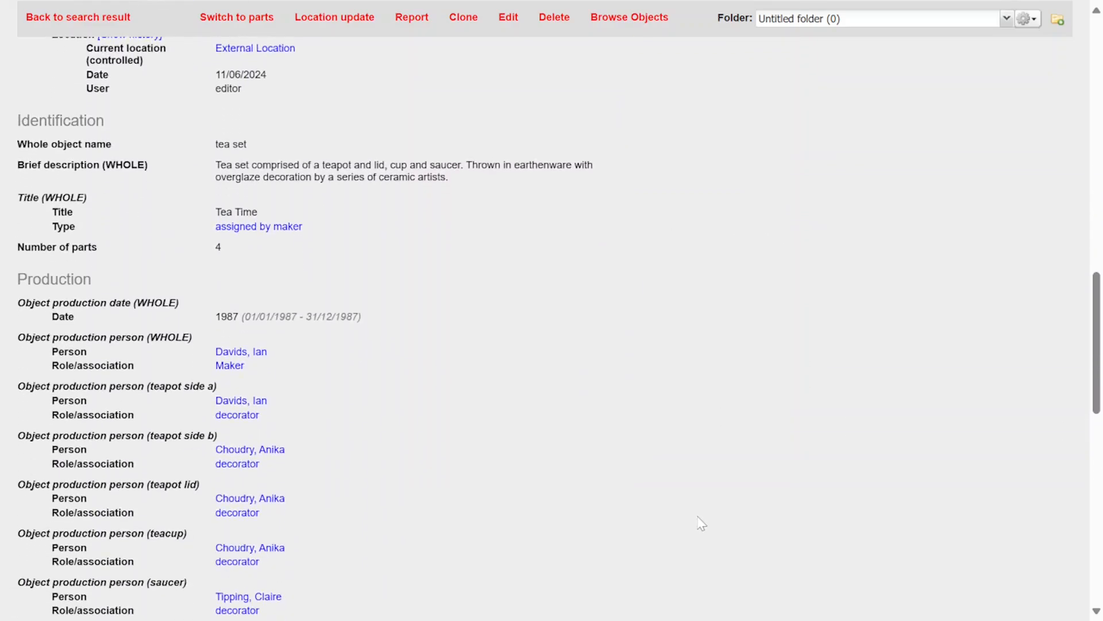
# Examine the production persons recorded for each aspect and the record's amendment history
pyautogui.scroll(-2, 701, 523)
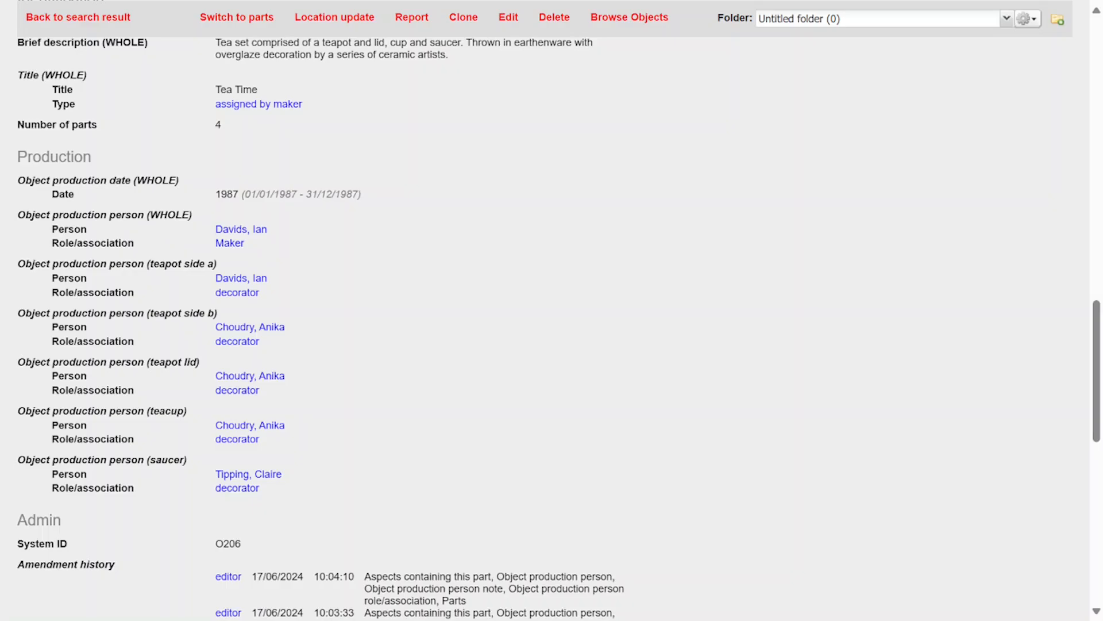
pyautogui.scroll(-2, 552, 327)
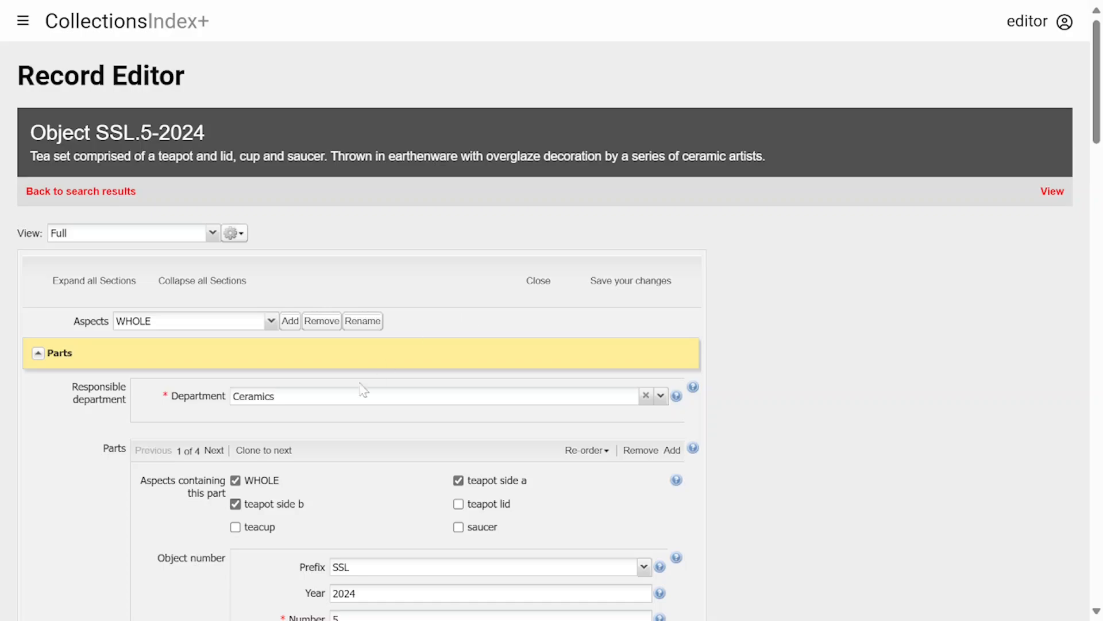
# Add a new aspect named "teapot" to the tea set's object record
pyautogui.scroll(-3, 339, 412)
pyautogui.click(295, 238)
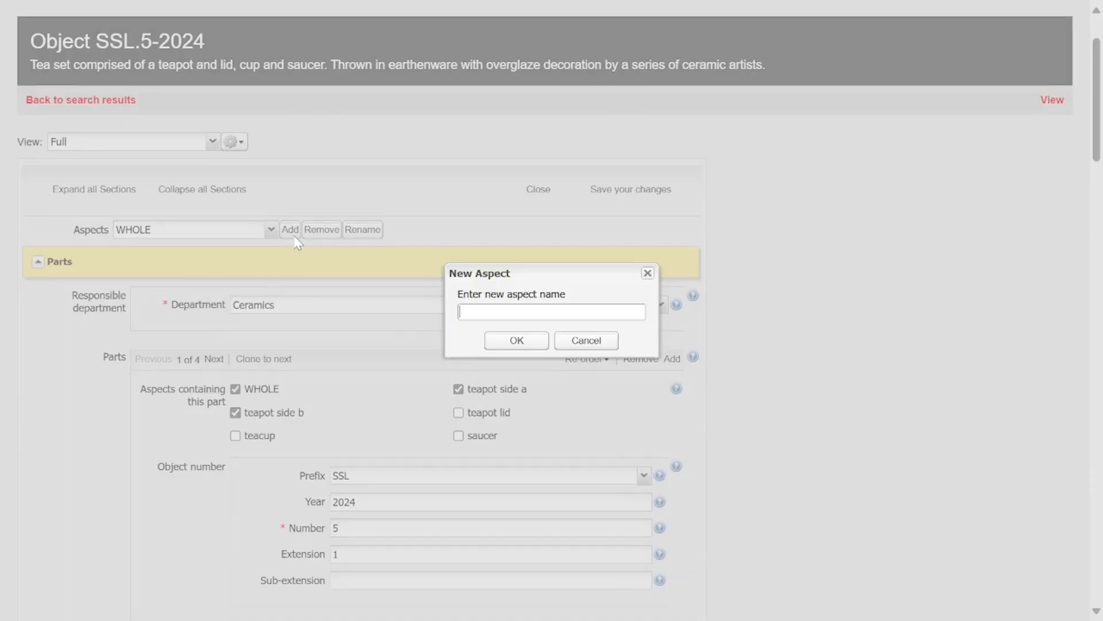
pyautogui.write('teapot')
pyautogui.click(517, 340)
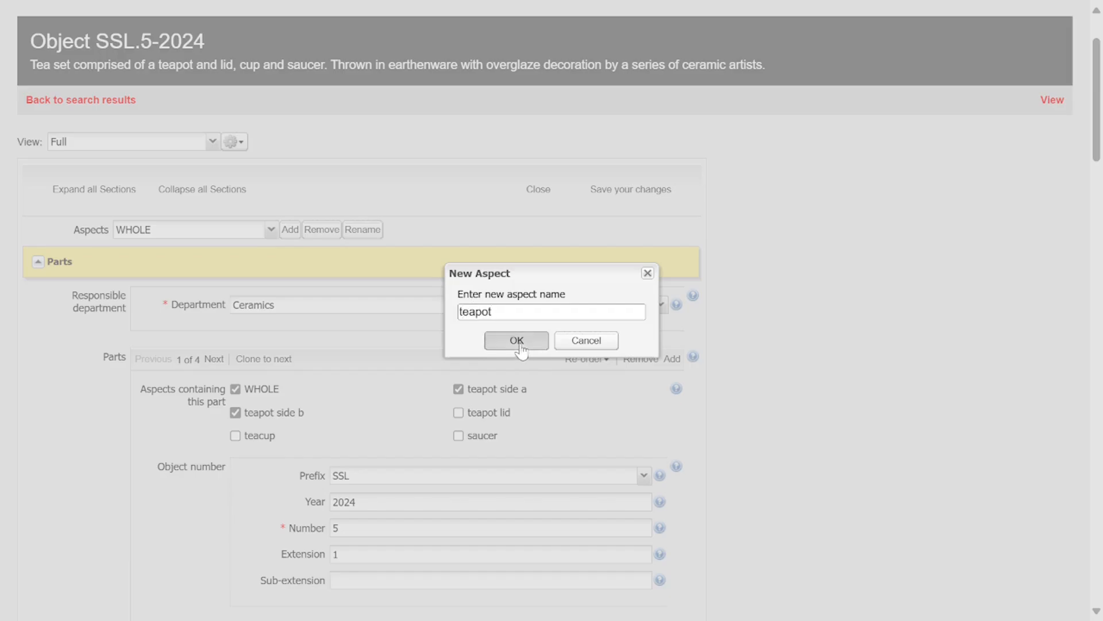
# Mark the first part, the teapot, as contained in the teapot aspect
pyautogui.scroll(-2, 328, 336)
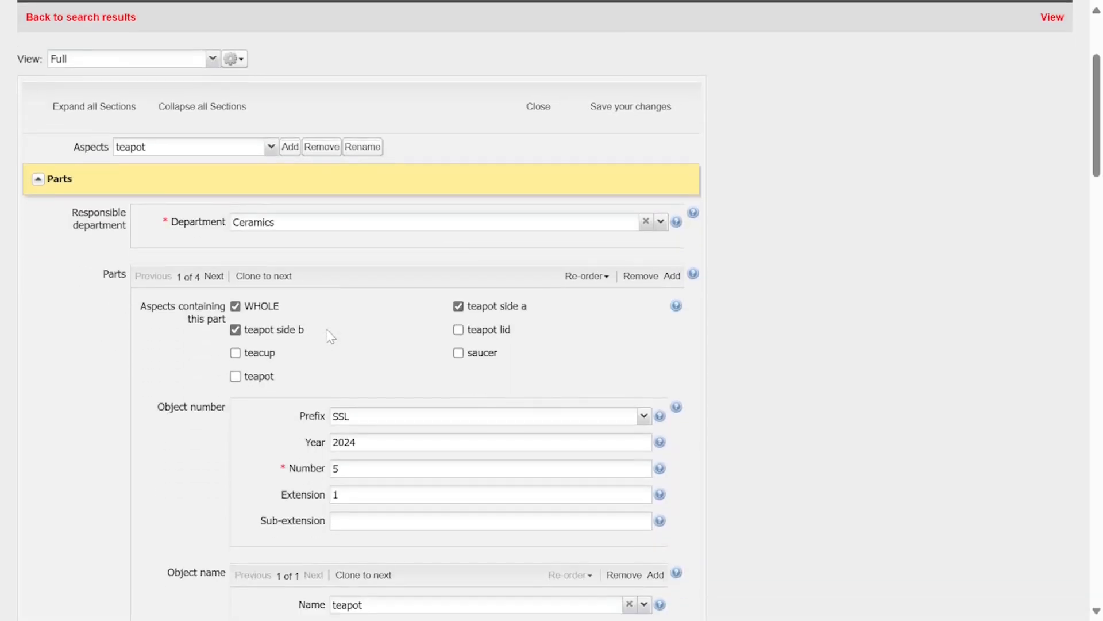
pyautogui.click(235, 377)
pyautogui.scroll(-3, 341, 430)
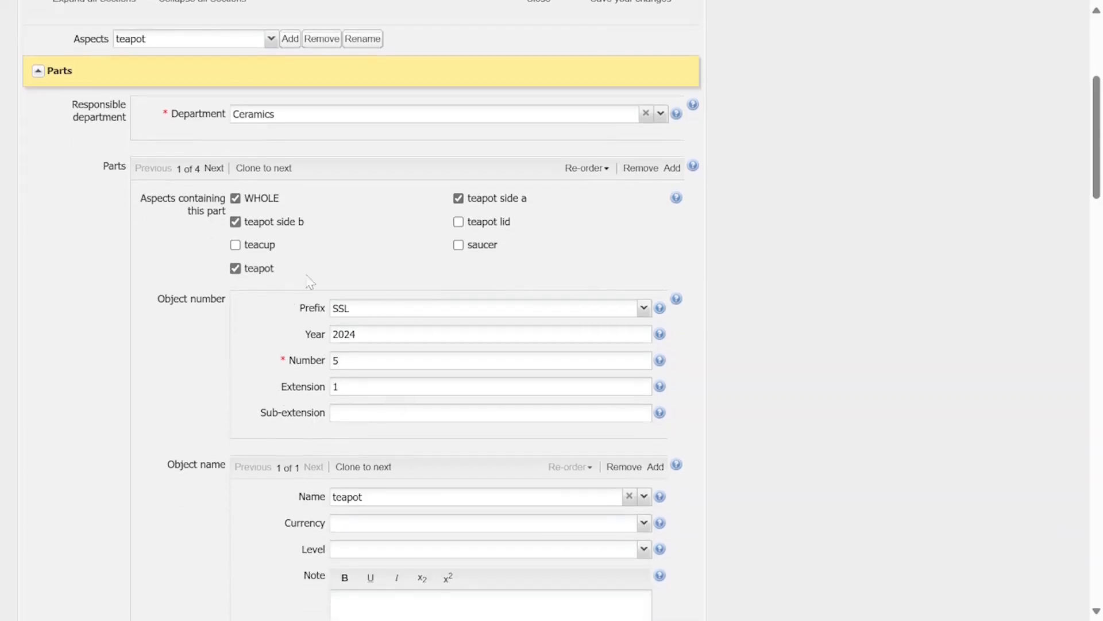
pyautogui.scroll(1, 326, 476)
pyautogui.scroll(4, 357, 332)
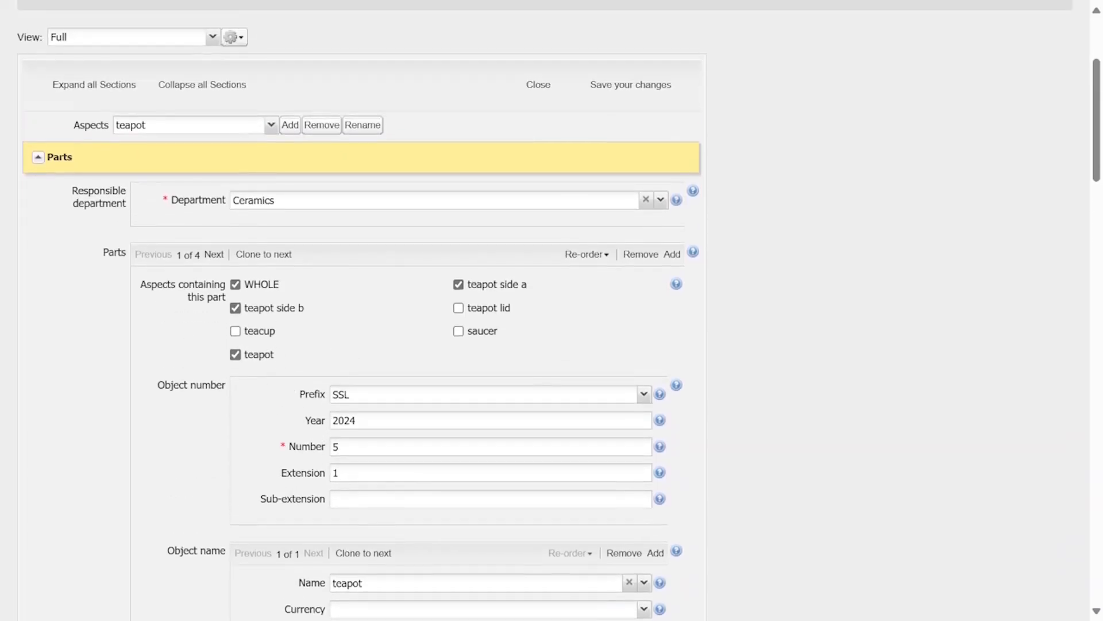
pyautogui.scroll(-1, 361, 335)
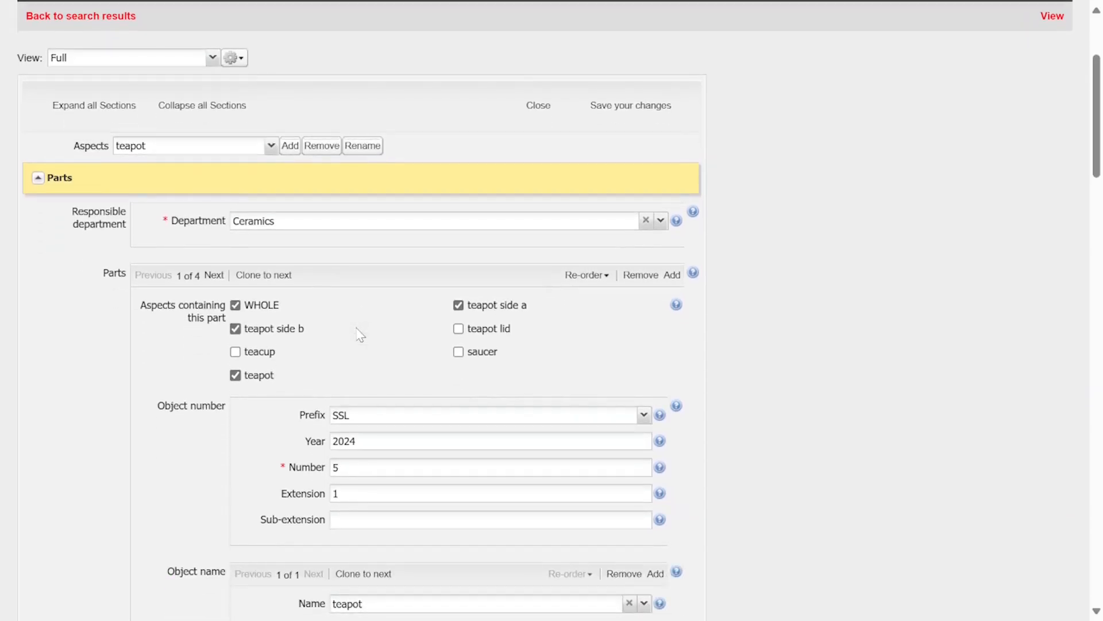
# Add a condition entry for the teapot aspect in the condition and technical assessment section and set its condition to A
pyautogui.scroll(-17, 361, 335)
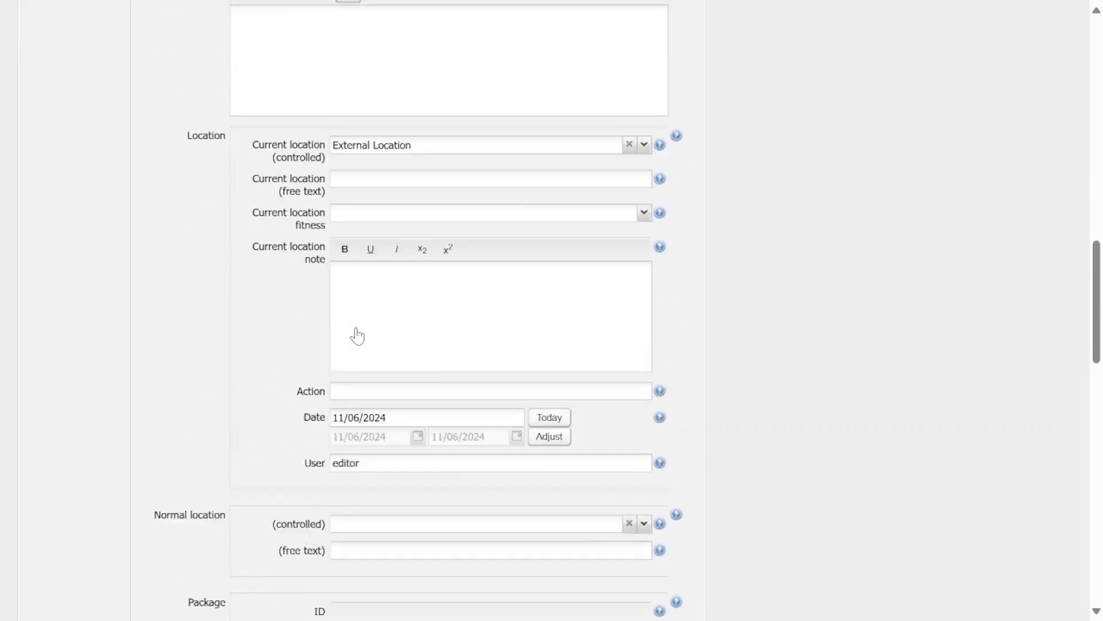
pyautogui.scroll(-12, 357, 335)
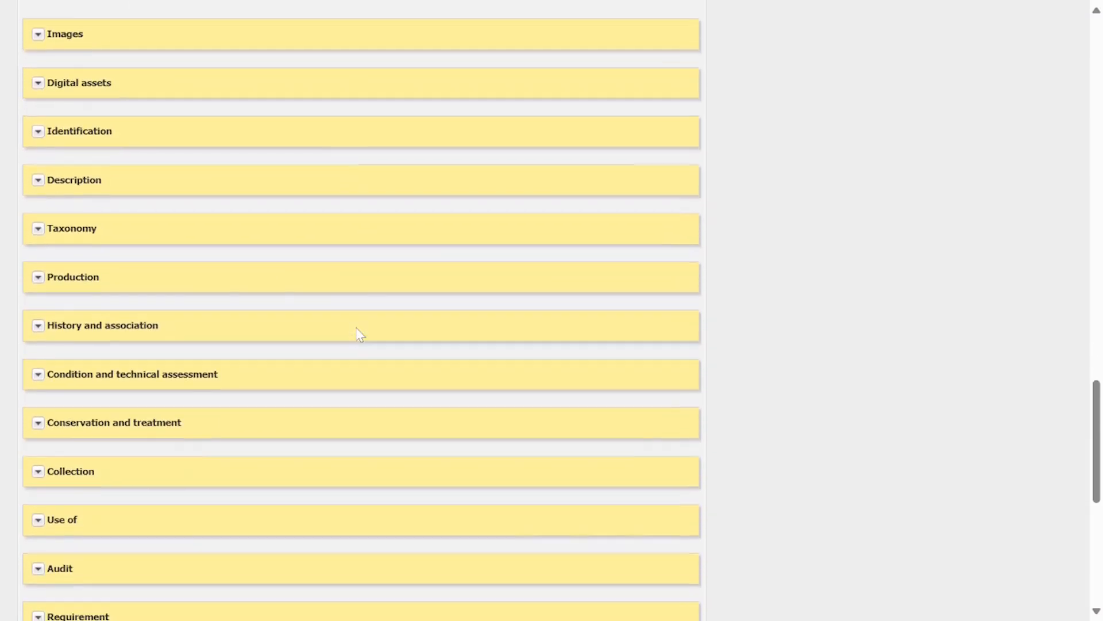
pyautogui.click(38, 374)
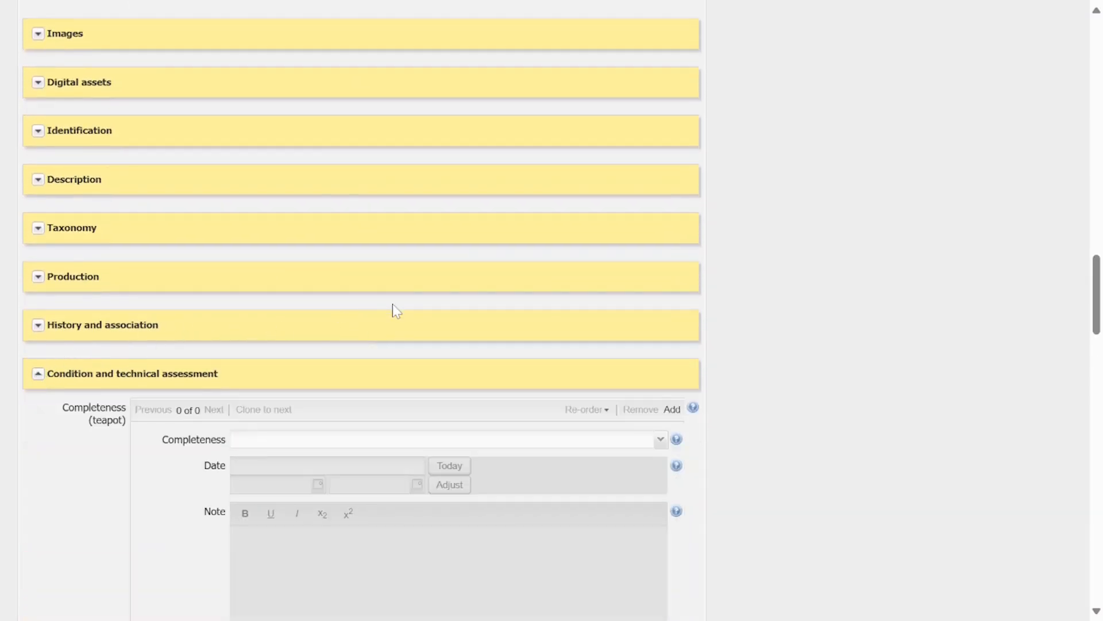
pyautogui.scroll(-8, 393, 310)
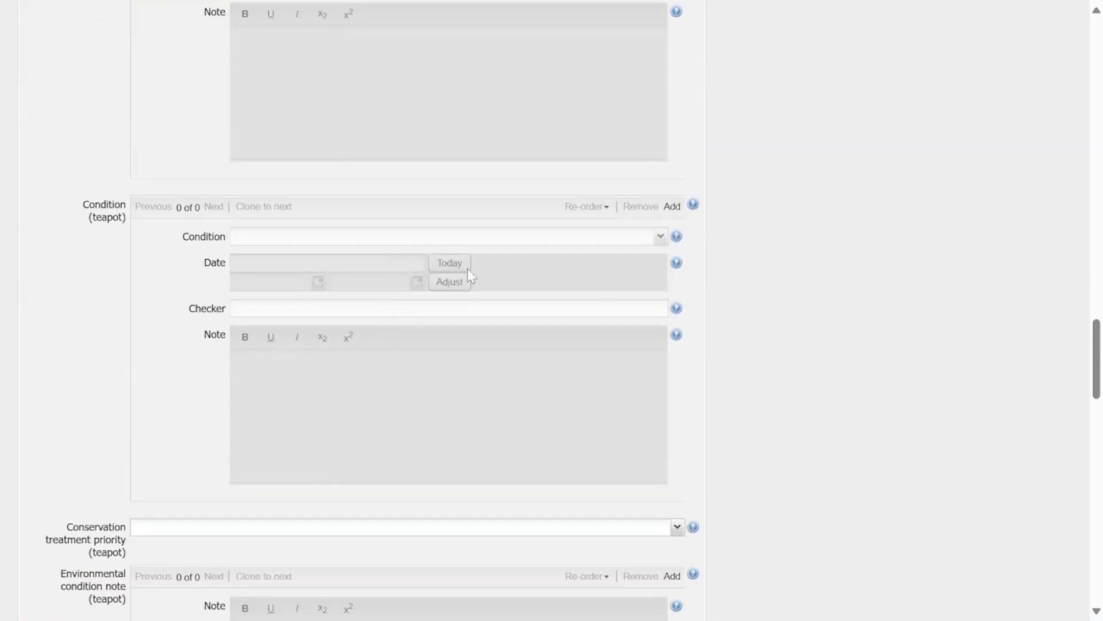
pyautogui.click(672, 207)
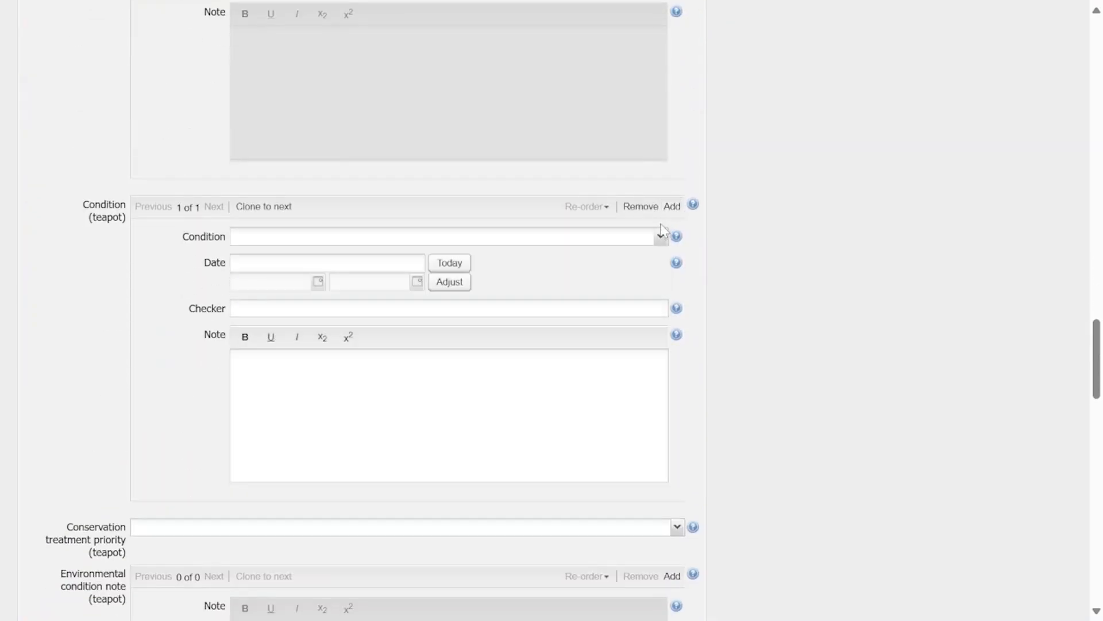
pyautogui.click(660, 236)
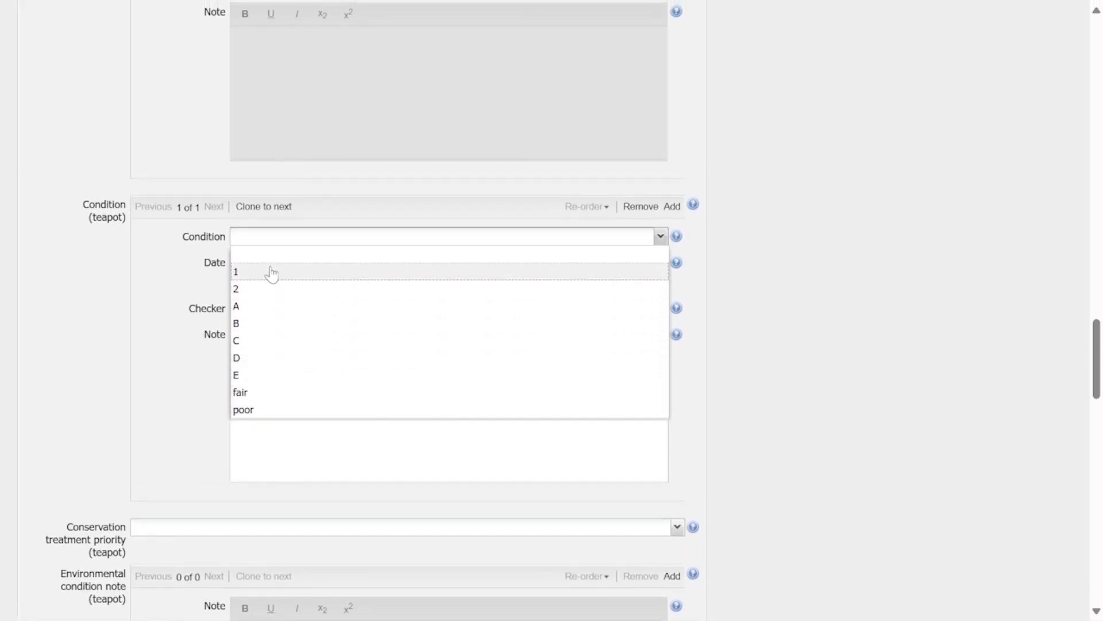
pyautogui.click(248, 312)
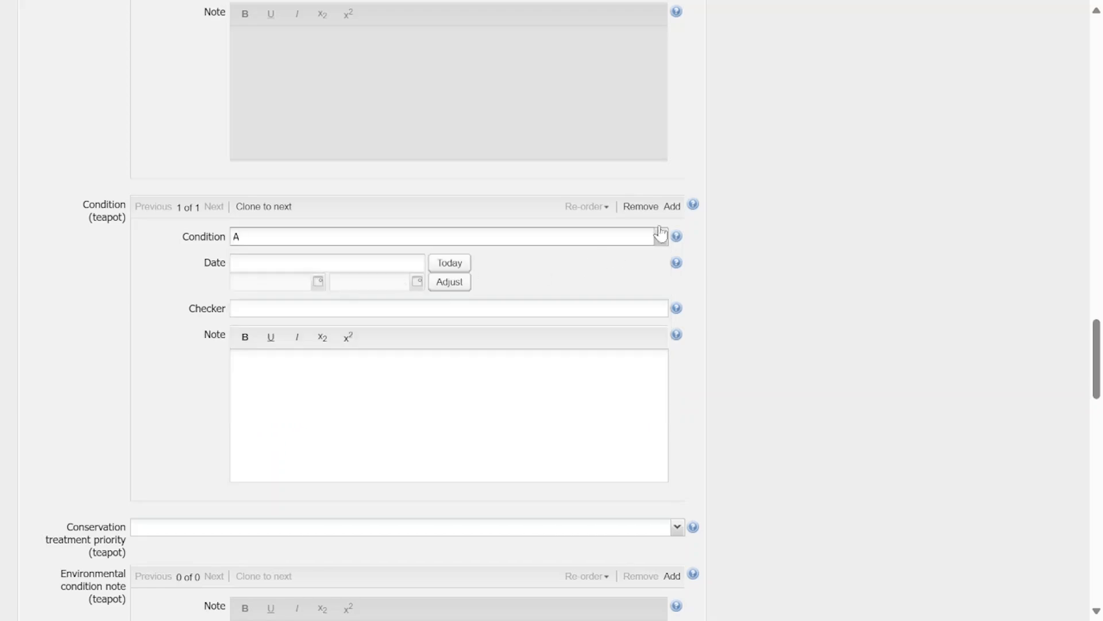
# Save the teapot aspect's changes to the object record and dismiss the confirmation
pyautogui.scroll(20, 770, 241)
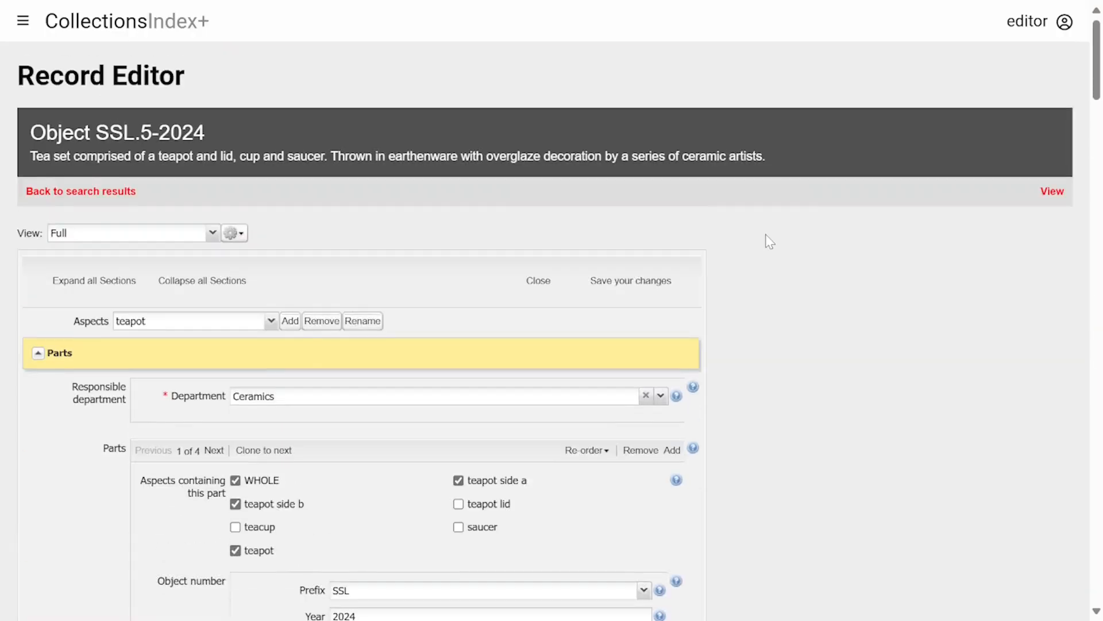
pyautogui.click(626, 283)
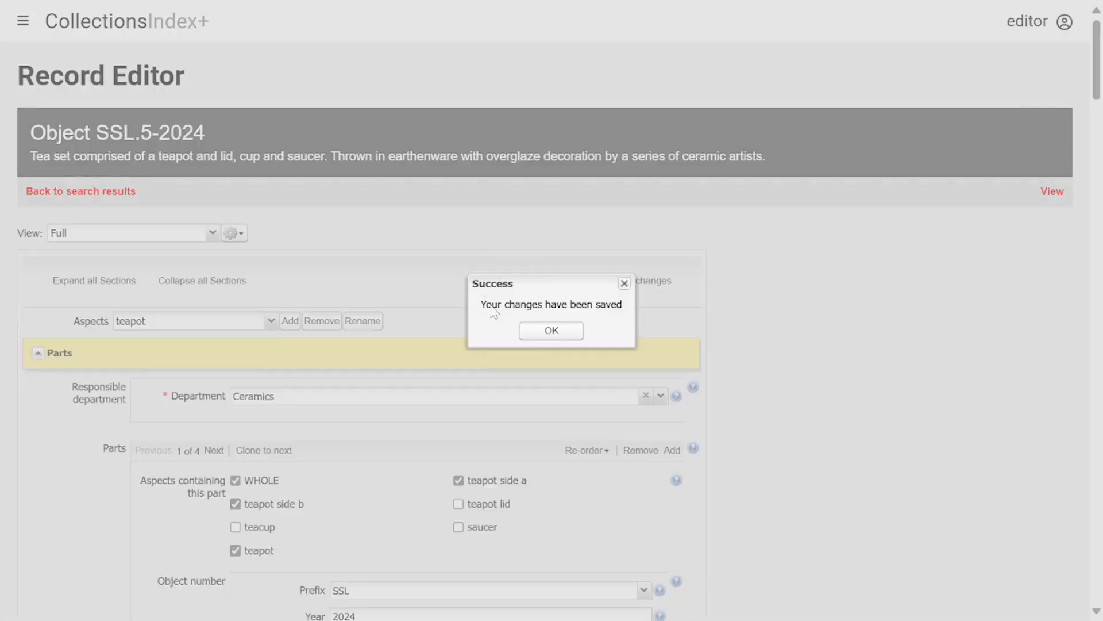
pyautogui.click(556, 331)
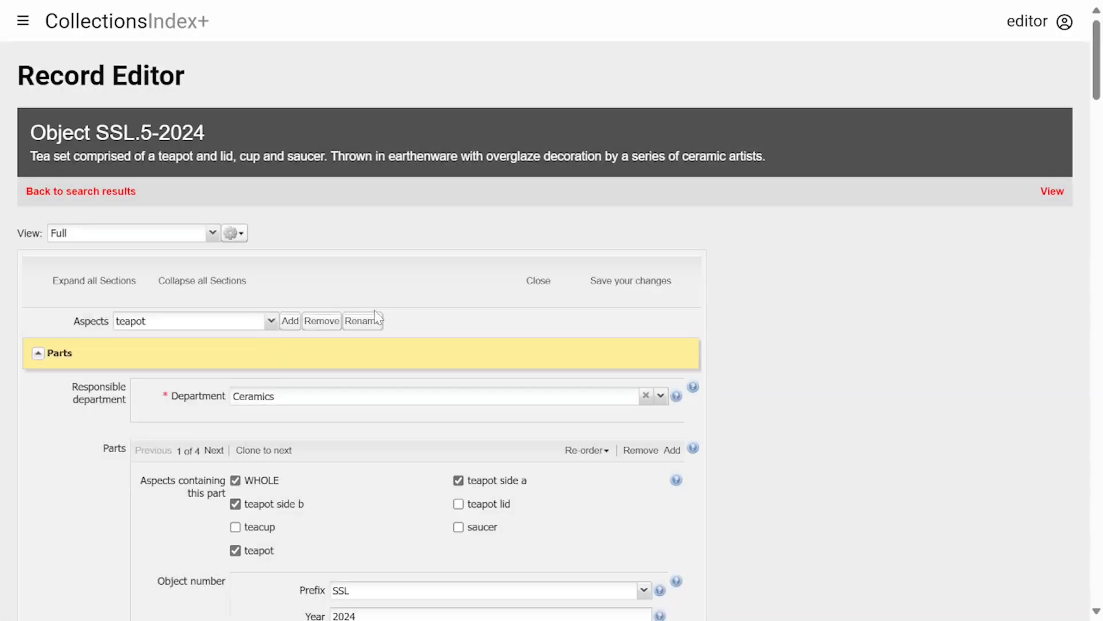
# Switch to the teapot lid aspect, continuing without saving, and add a condition entry with the condition A
pyautogui.scroll(-2, 374, 311)
pyautogui.scroll(-1, 378, 317)
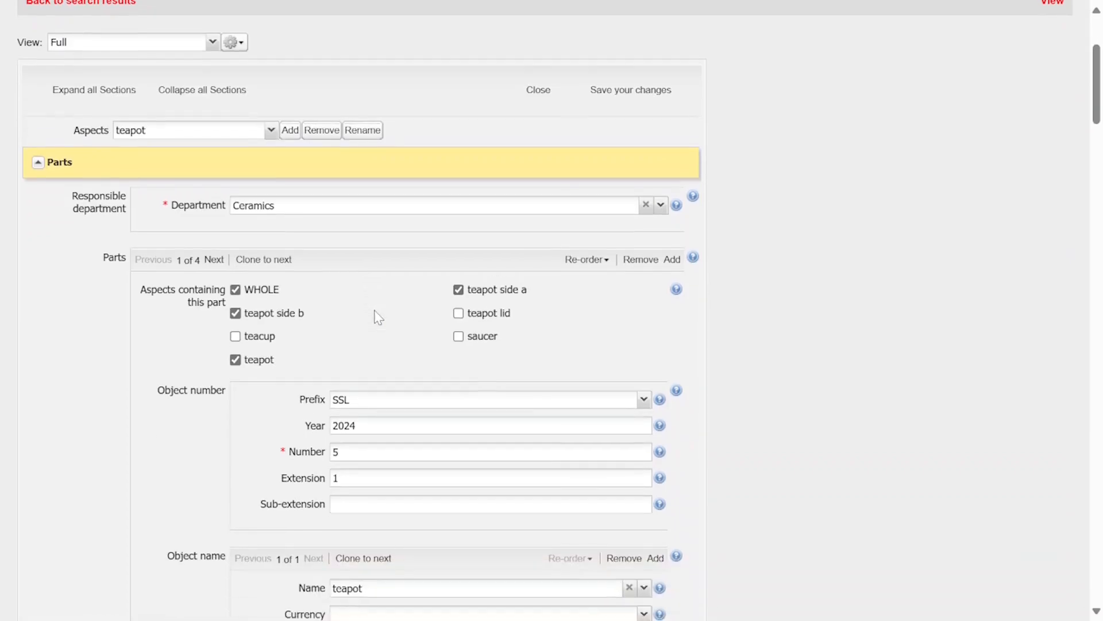
pyautogui.click(270, 131)
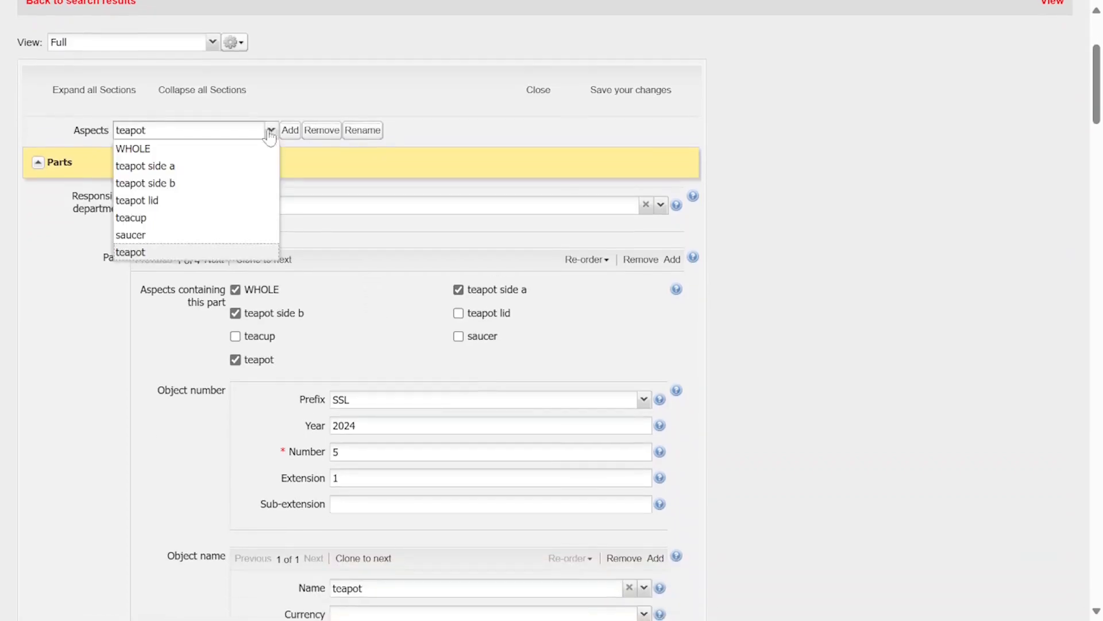
pyautogui.click(142, 201)
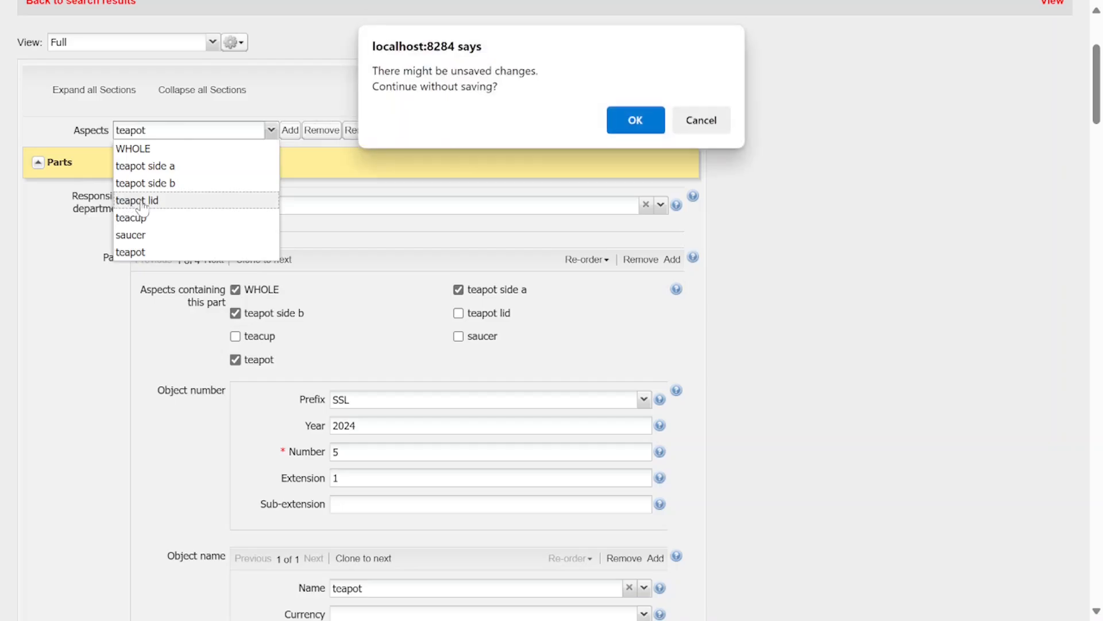
pyautogui.click(622, 125)
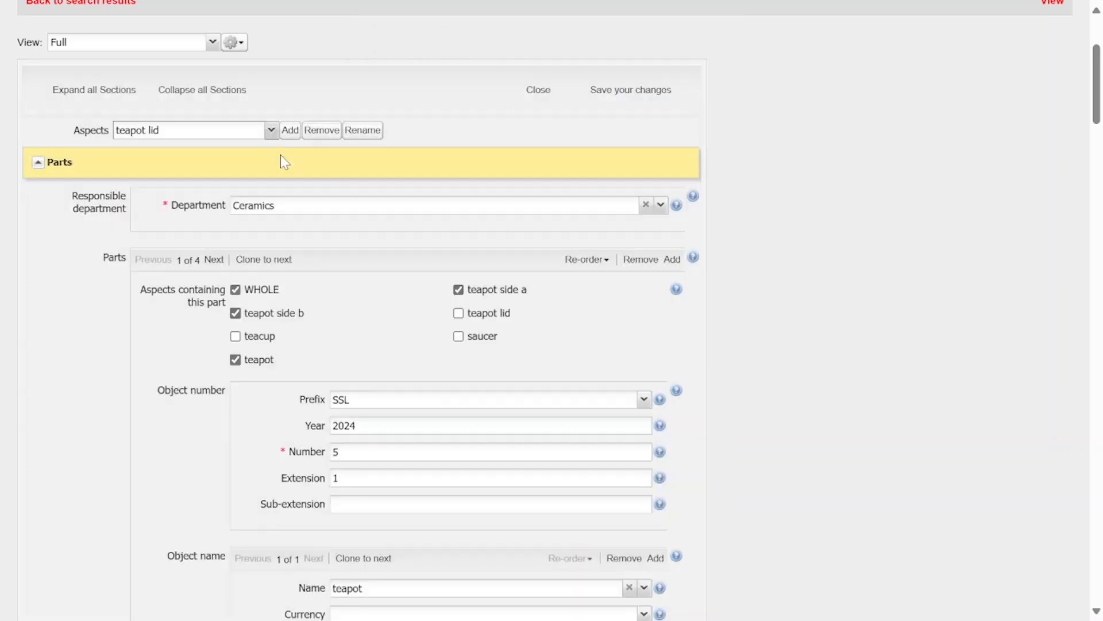
pyautogui.moveTo(1094, 90); pyautogui.dragTo(1093, 365)
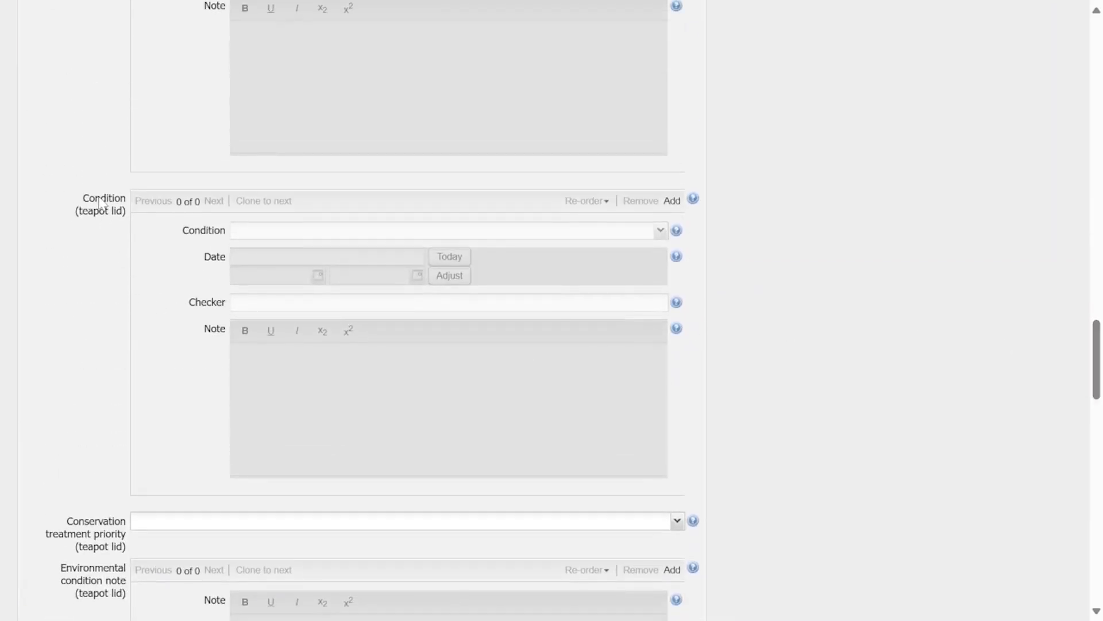
pyautogui.click(673, 201)
pyautogui.click(659, 231)
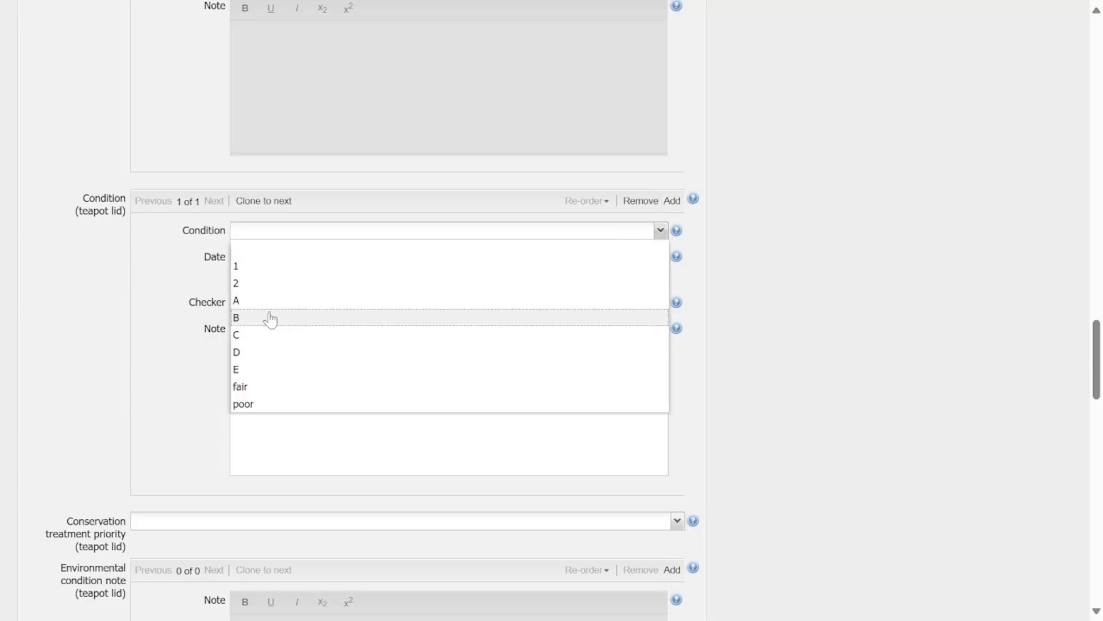
pyautogui.click(242, 303)
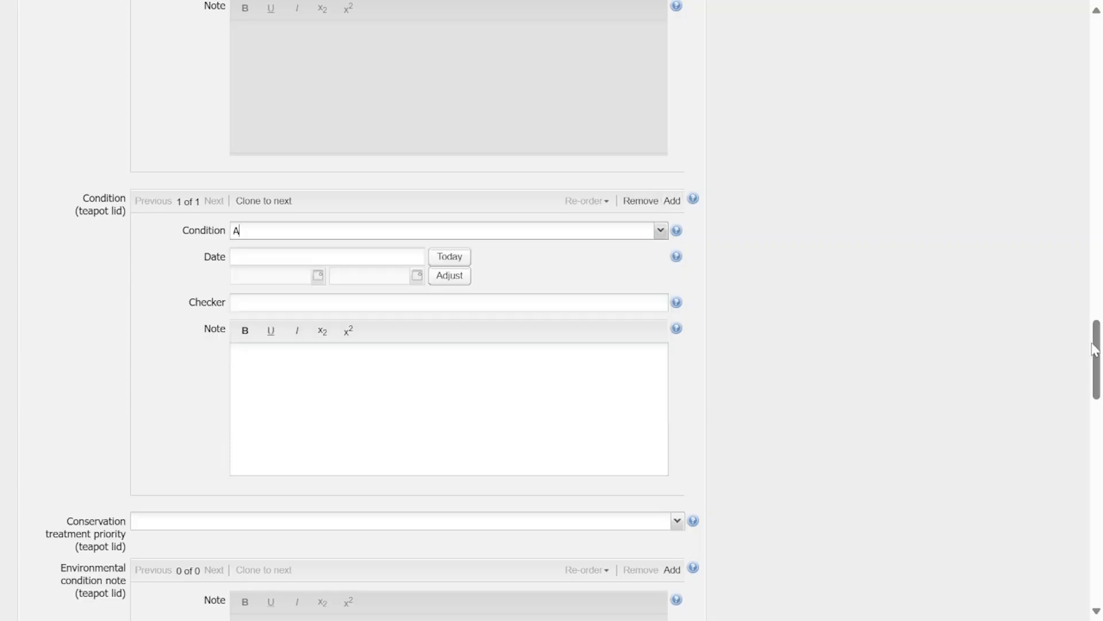
# Save the teapot lid's condition to the object record and dismiss the confirmation
pyautogui.moveTo(1096, 350); pyautogui.dragTo(1102, 64)
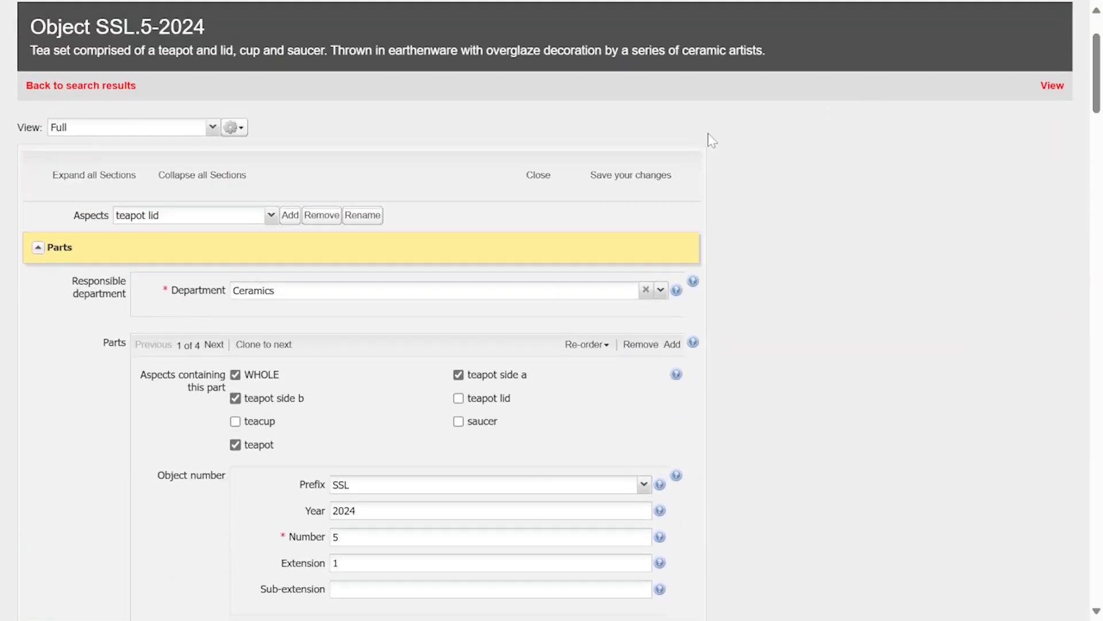
pyautogui.click(631, 175)
pyautogui.click(553, 325)
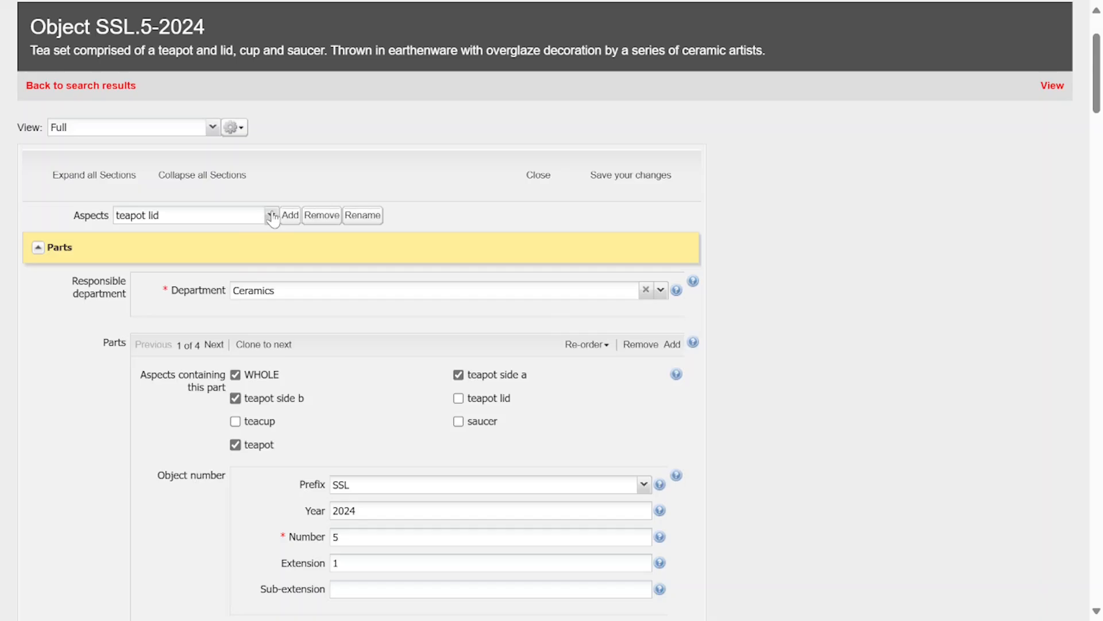
# Add a condition entry with the condition A for the teacup aspect and save the object record
pyautogui.click(270, 215)
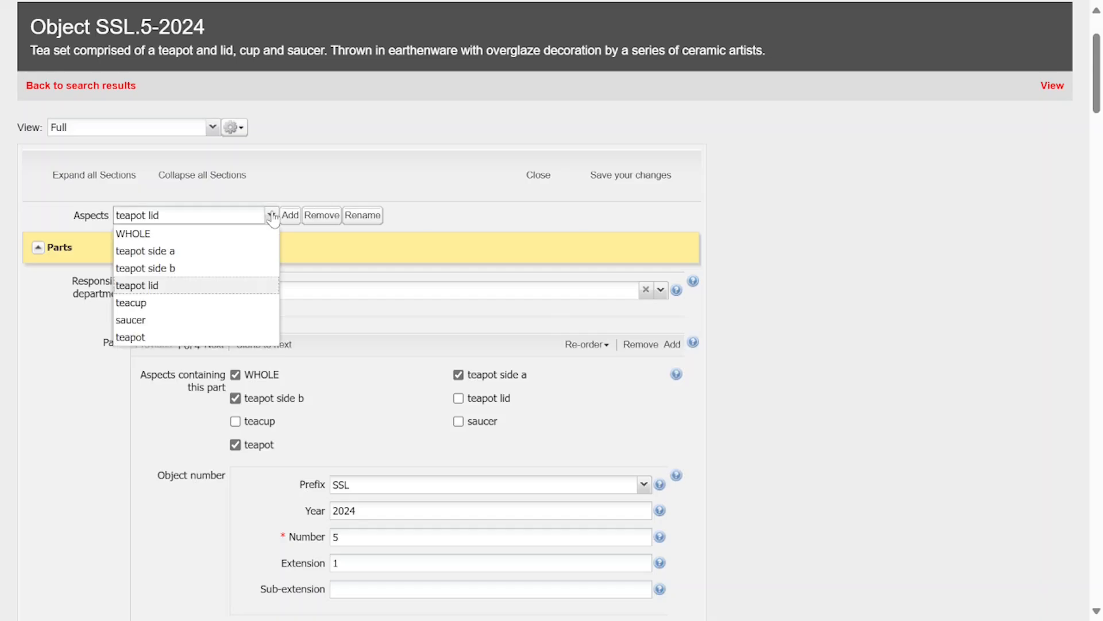
pyautogui.click(145, 305)
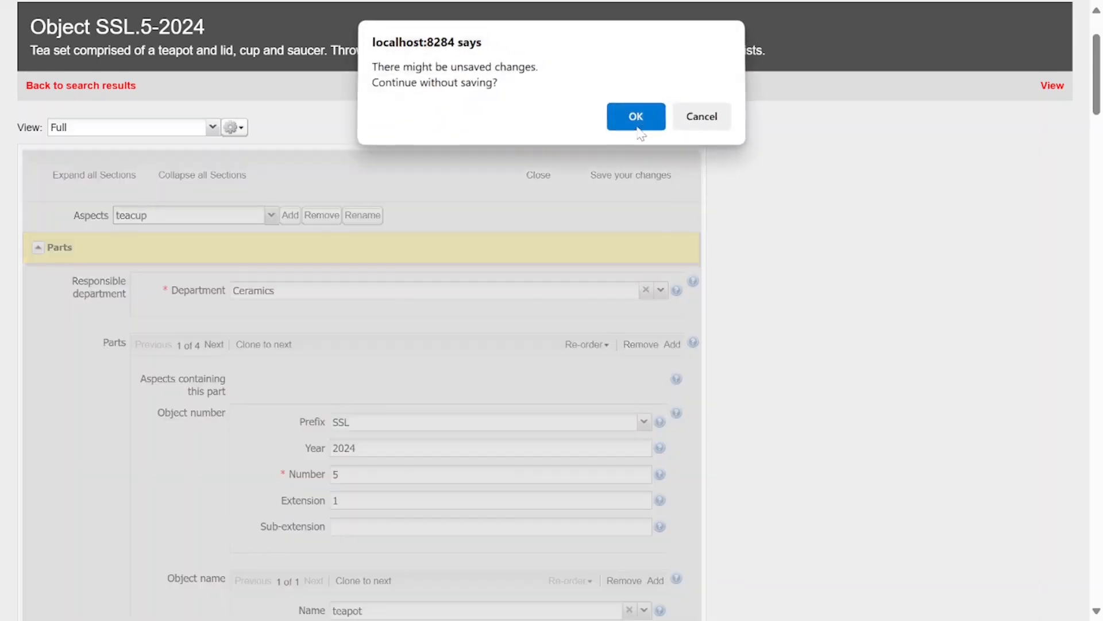
pyautogui.click(635, 117)
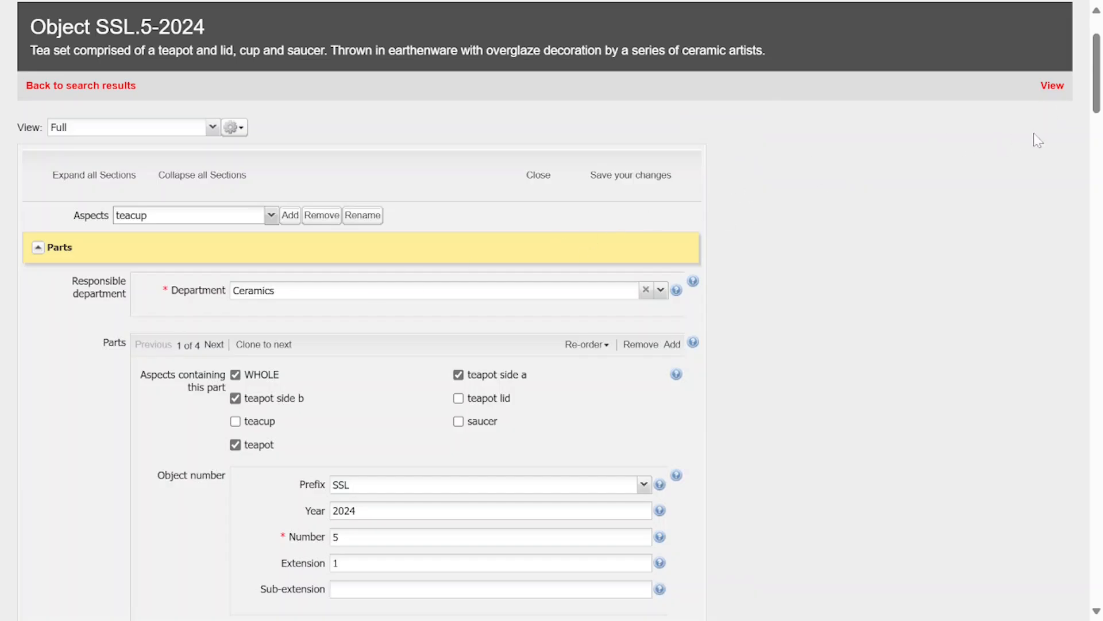
pyautogui.moveTo(1097, 105); pyautogui.dragTo(1099, 394)
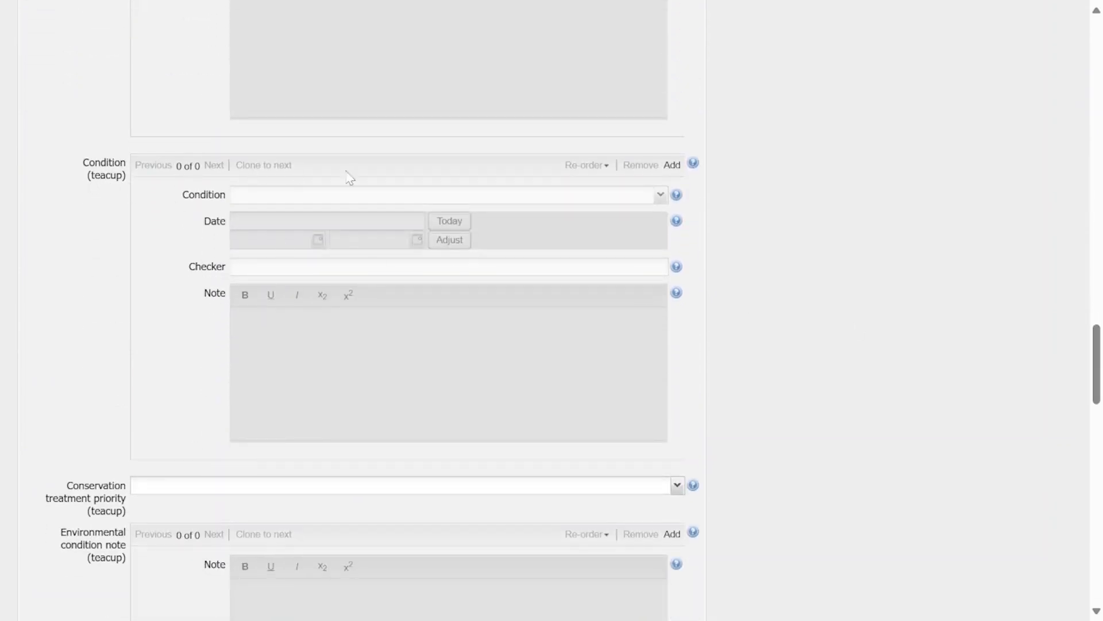
pyautogui.click(660, 195)
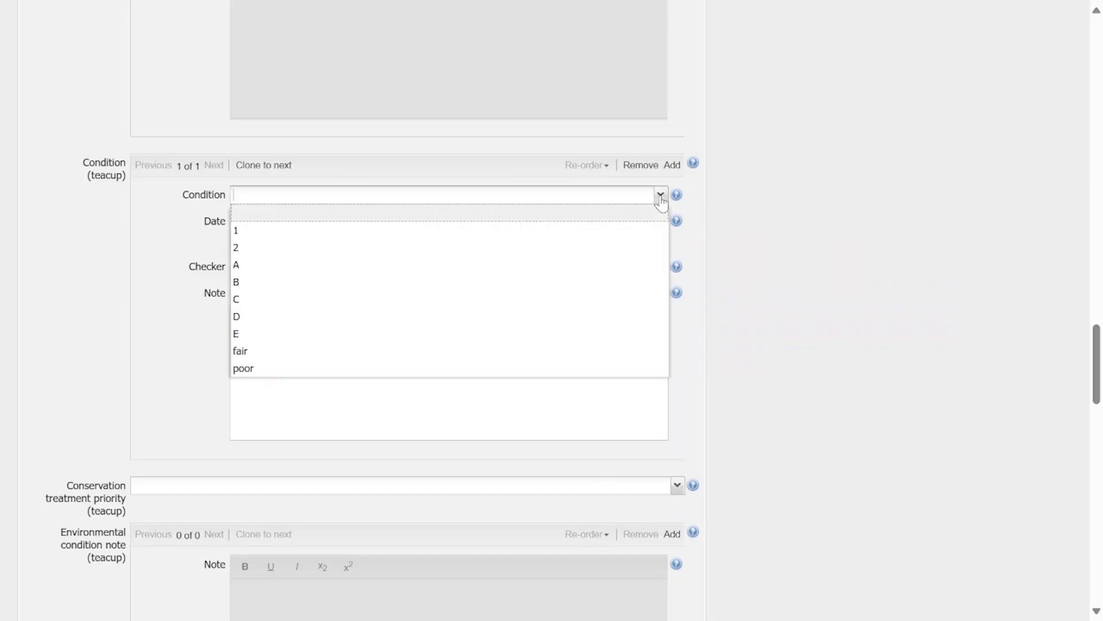
pyautogui.click(270, 265)
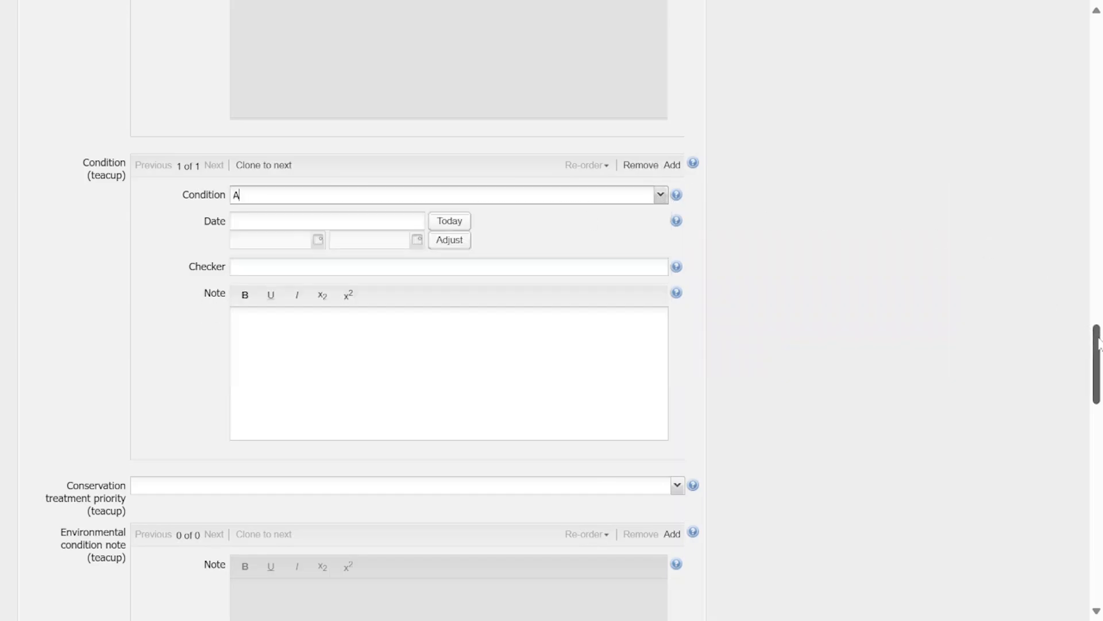
pyautogui.scroll(20, 1092, 333)
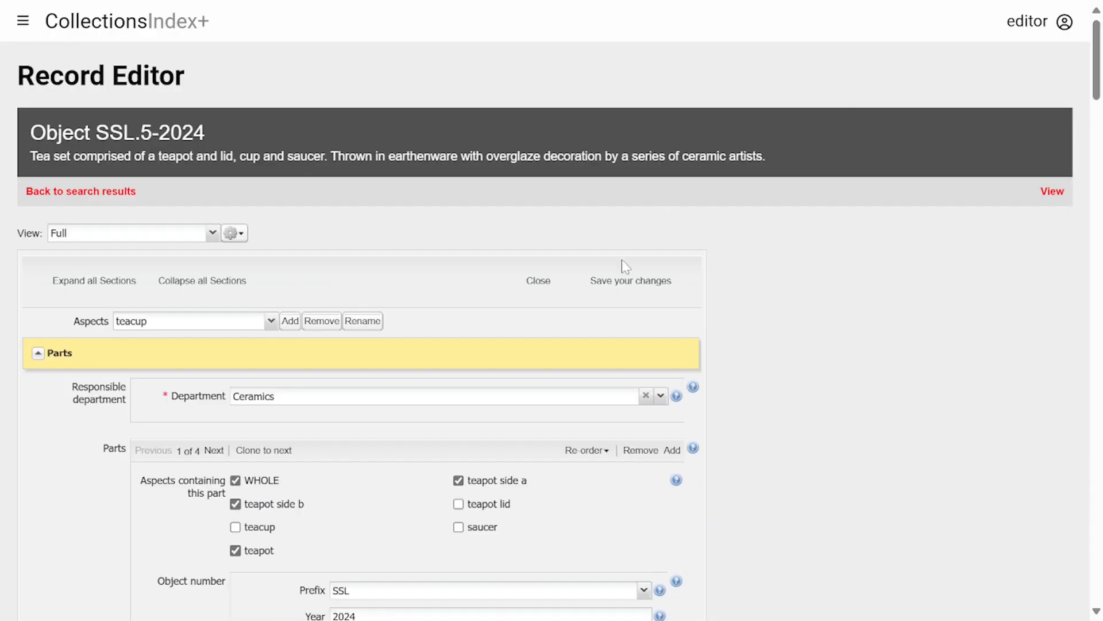
pyautogui.click(614, 274)
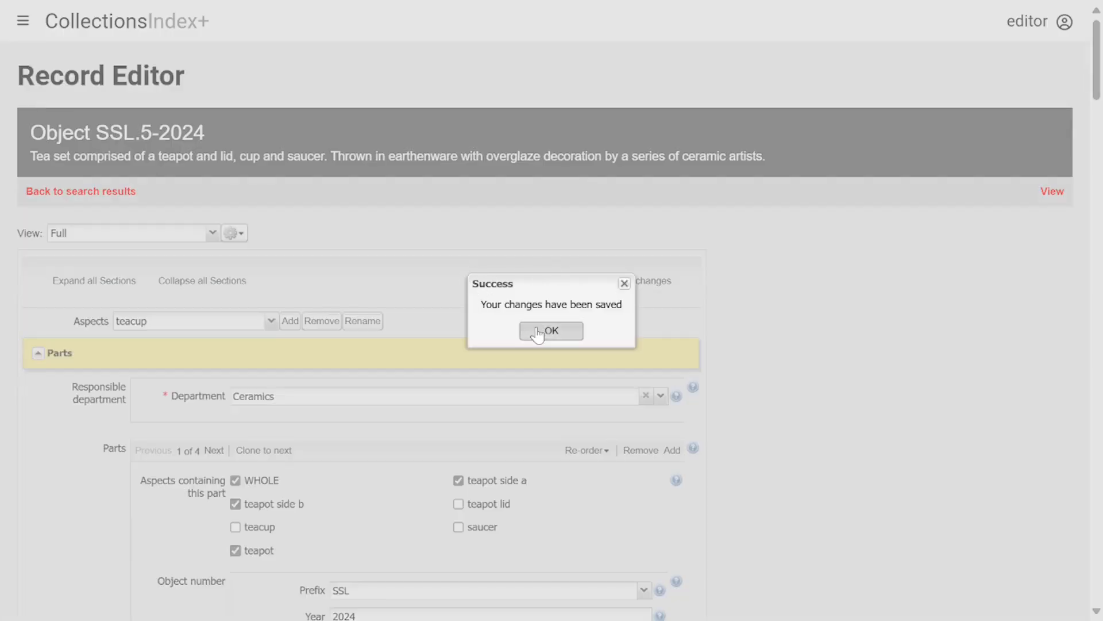
# Dismiss the teacup save confirmation and switch to the saucer aspect, continuing without saving
pyautogui.click(537, 330)
pyautogui.scroll(-3, 375, 245)
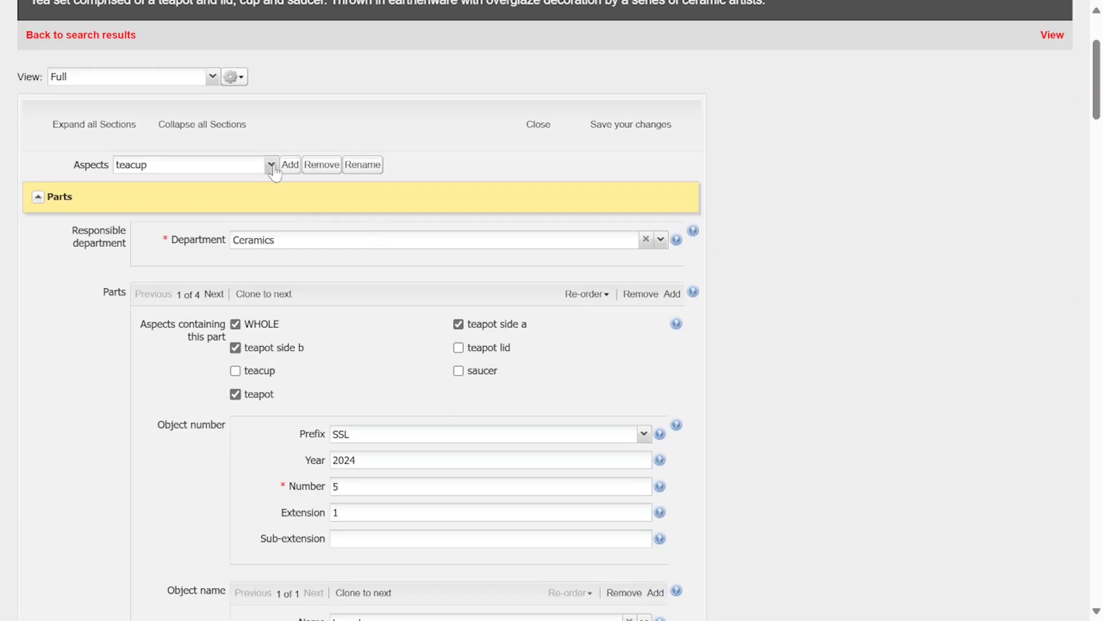
pyautogui.click(271, 165)
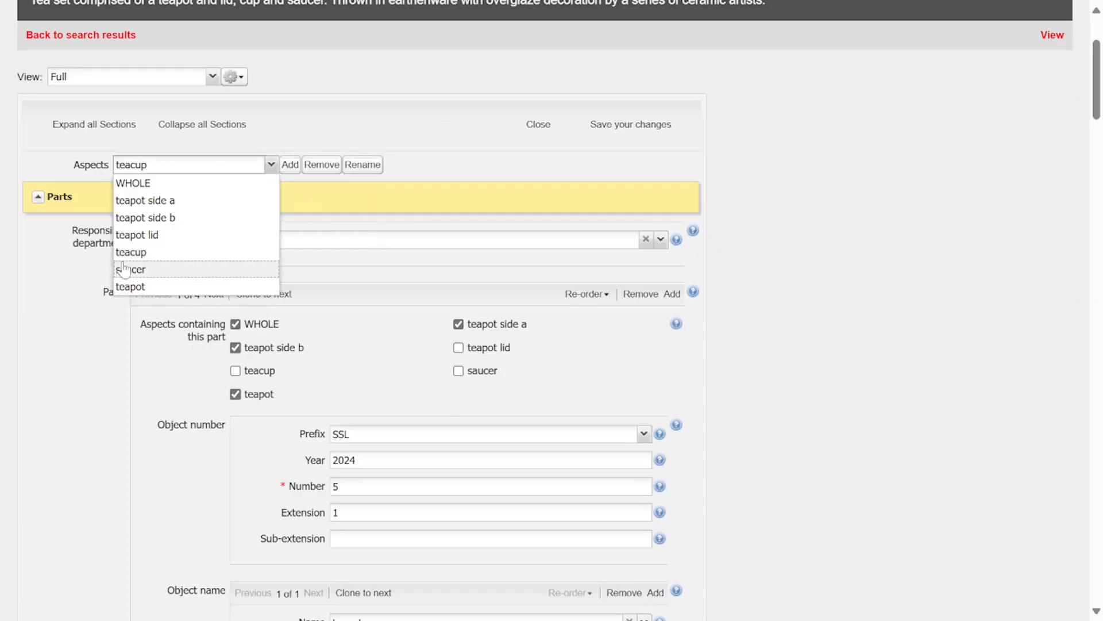
pyautogui.click(147, 270)
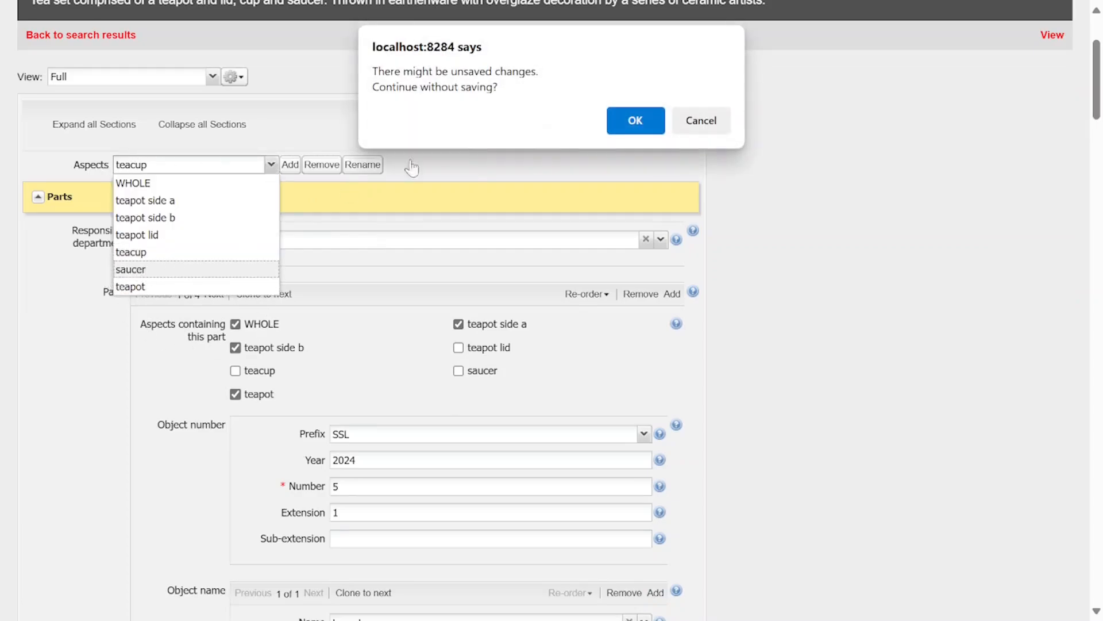
pyautogui.click(635, 114)
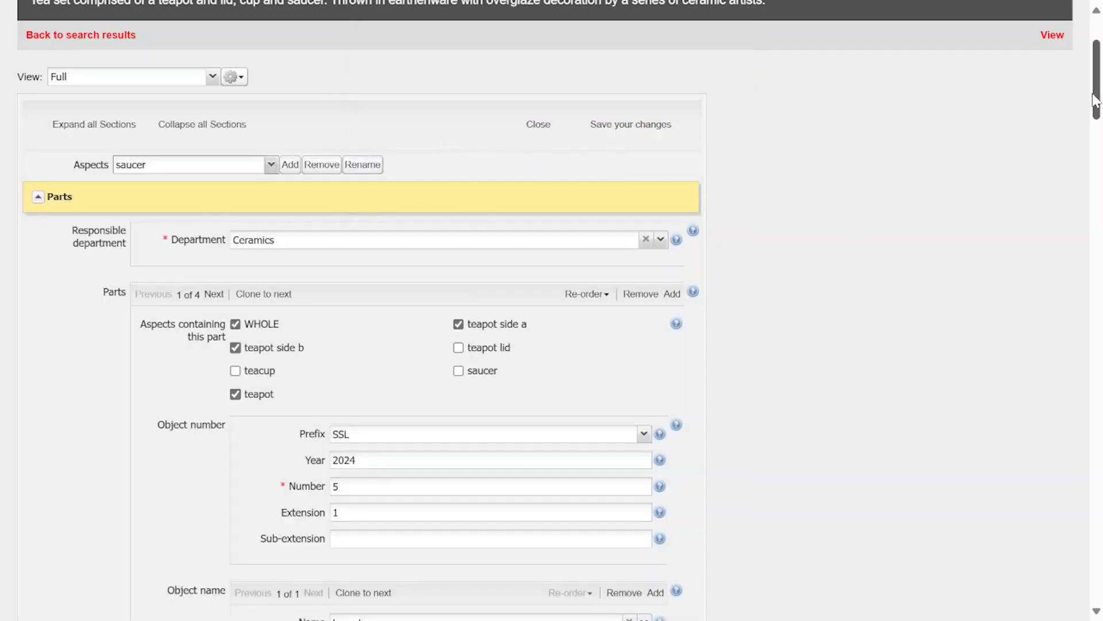
# Add a condition entry with the condition E for the saucer aspect
pyautogui.moveTo(1094, 99); pyautogui.dragTo(1068, 373)
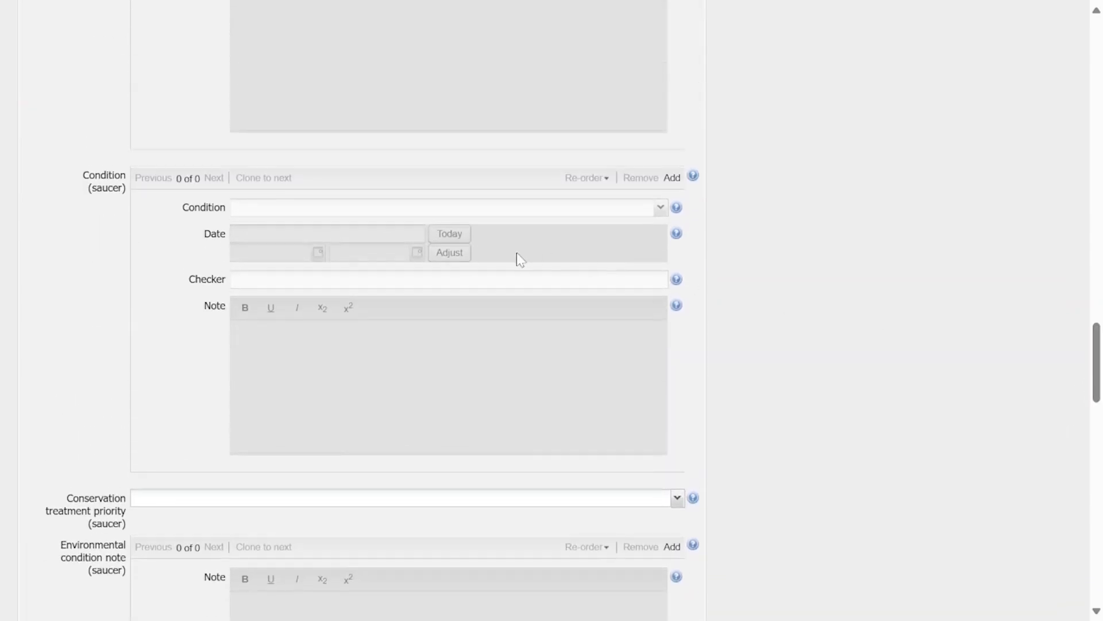
pyautogui.click(672, 178)
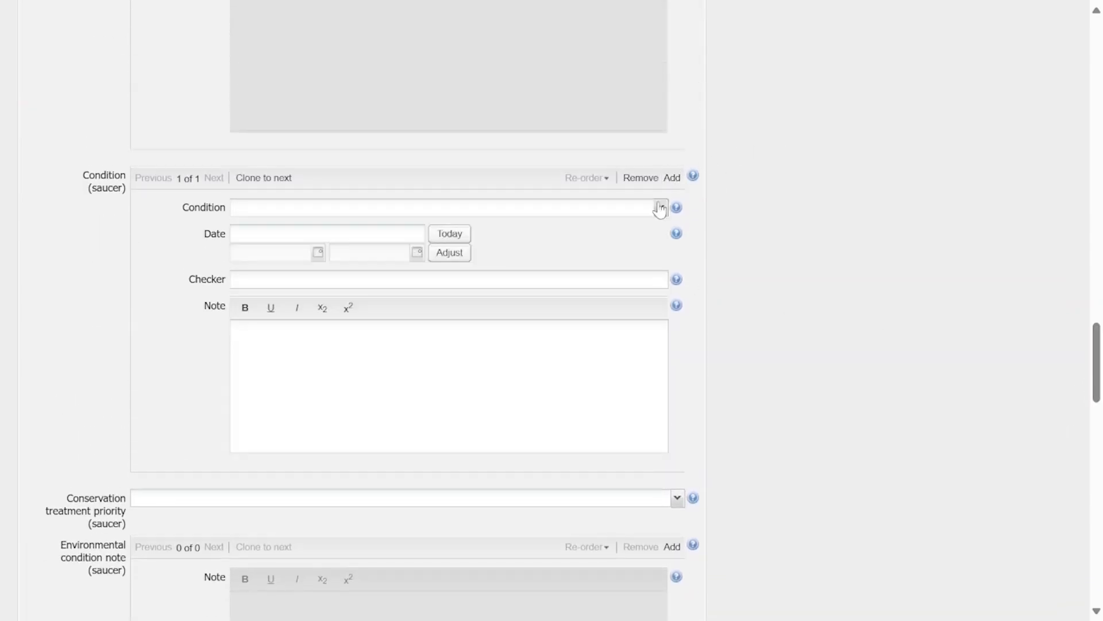
pyautogui.click(660, 208)
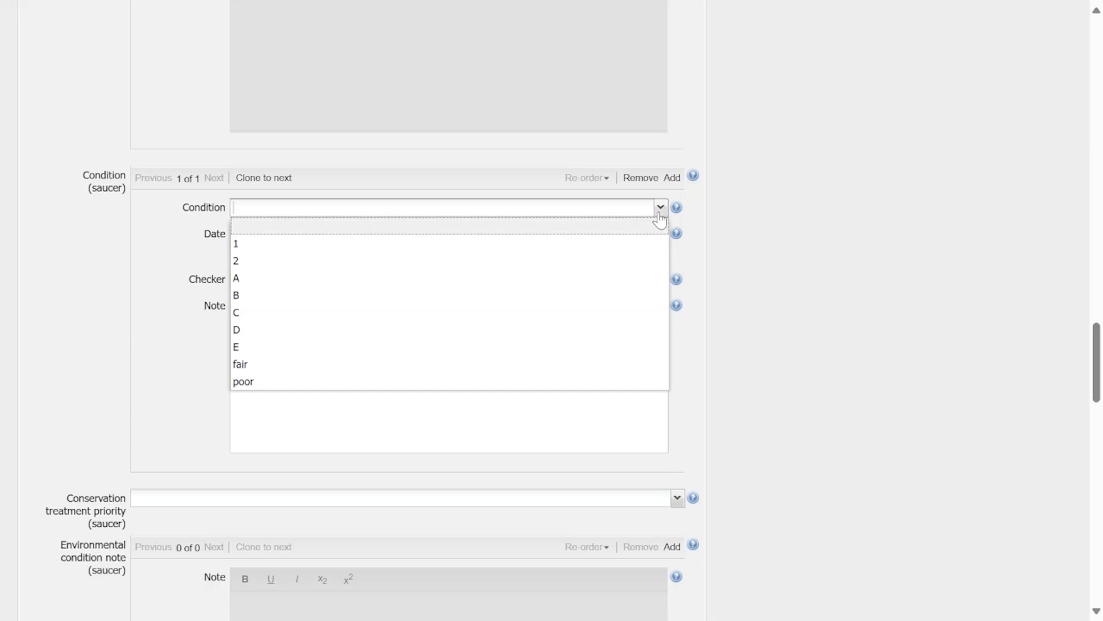
pyautogui.click(240, 347)
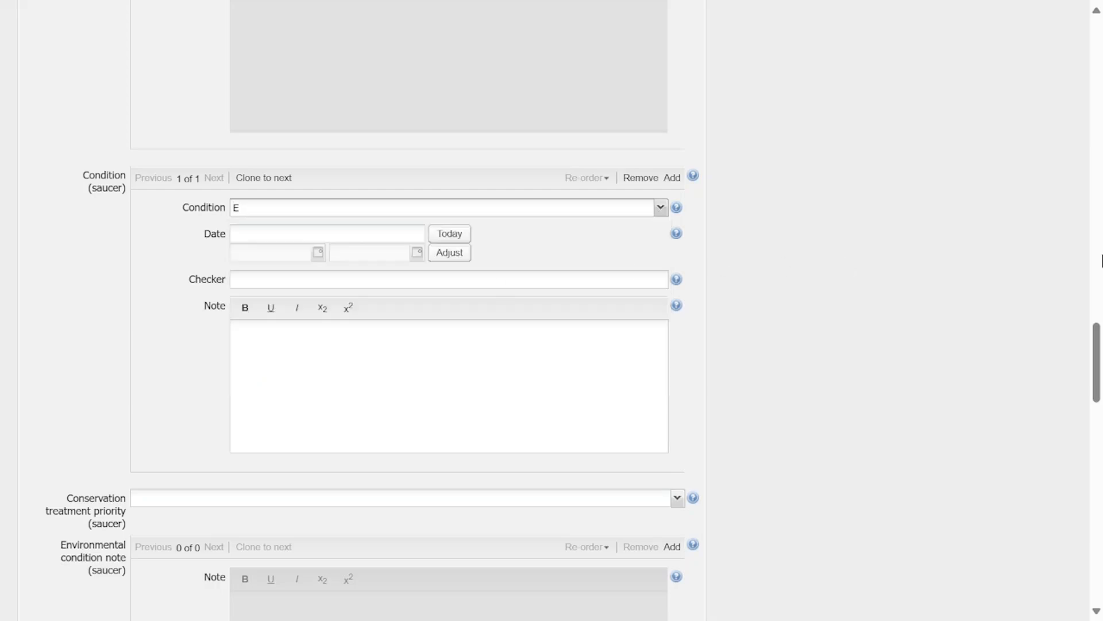
# Save the saucer's condition to the object record and leave the editor for the record's view page
pyautogui.moveTo(1096, 345); pyautogui.dragTo(1101, 40)
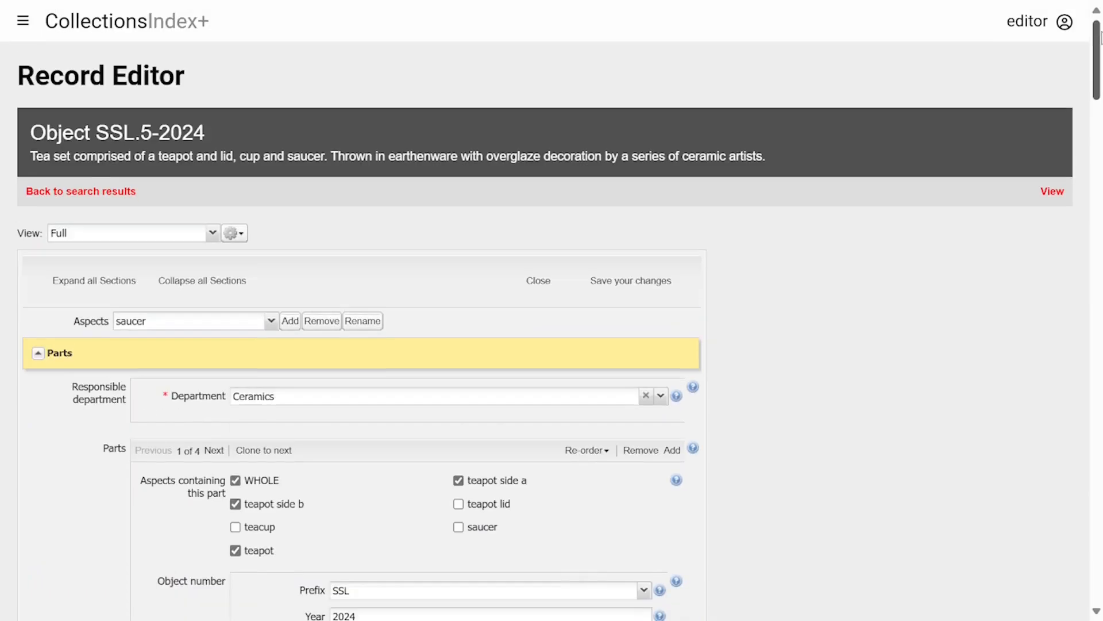
pyautogui.click(624, 281)
pyautogui.click(566, 329)
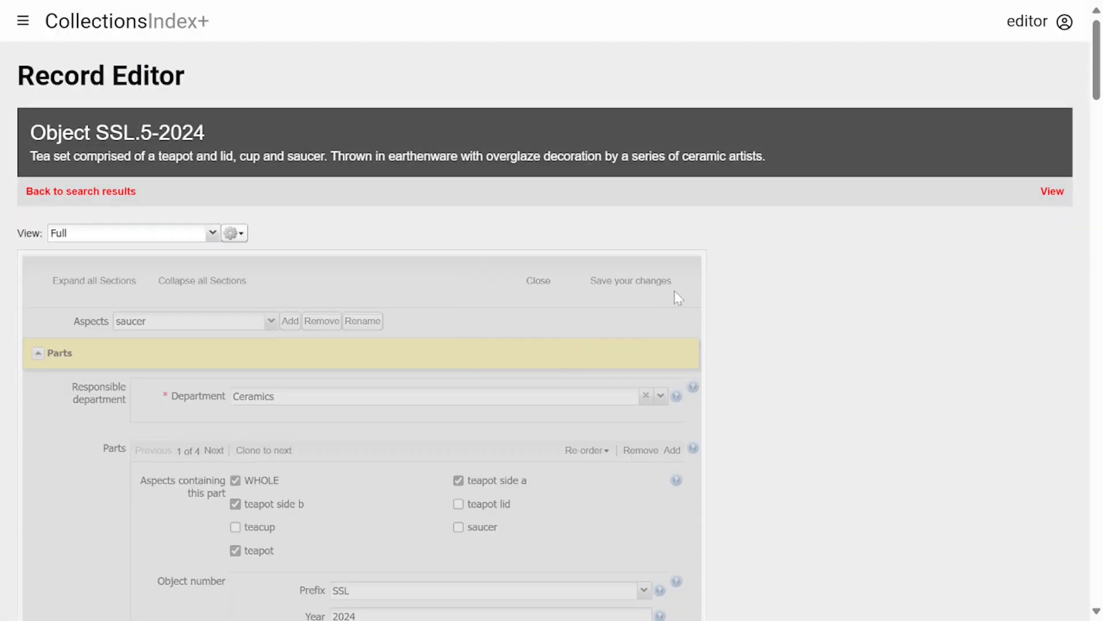
pyautogui.click(1059, 193)
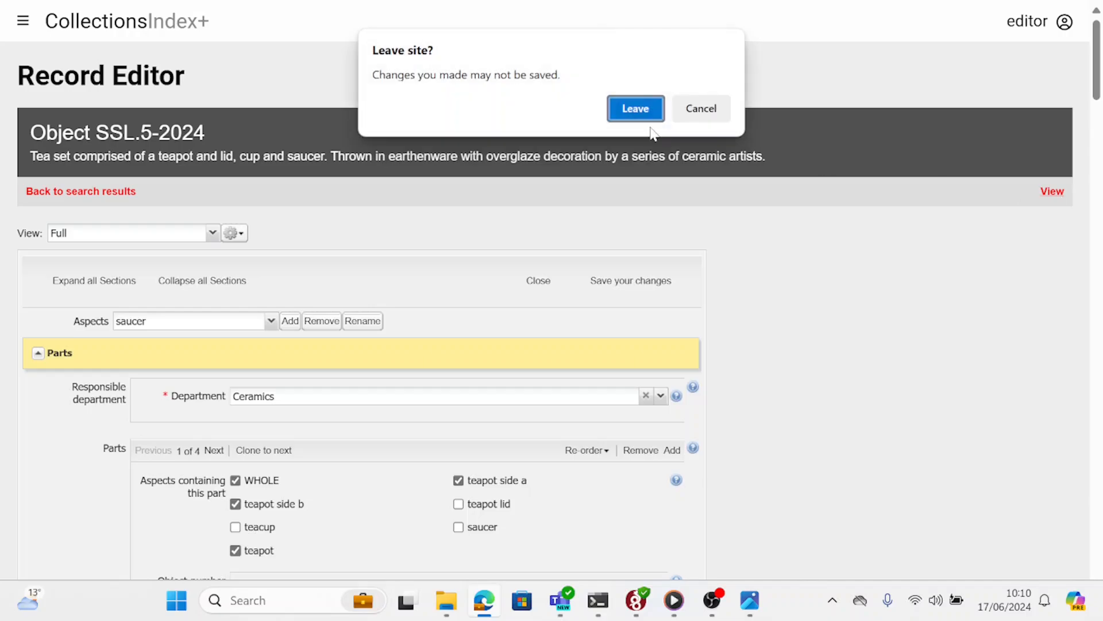
pyautogui.click(634, 113)
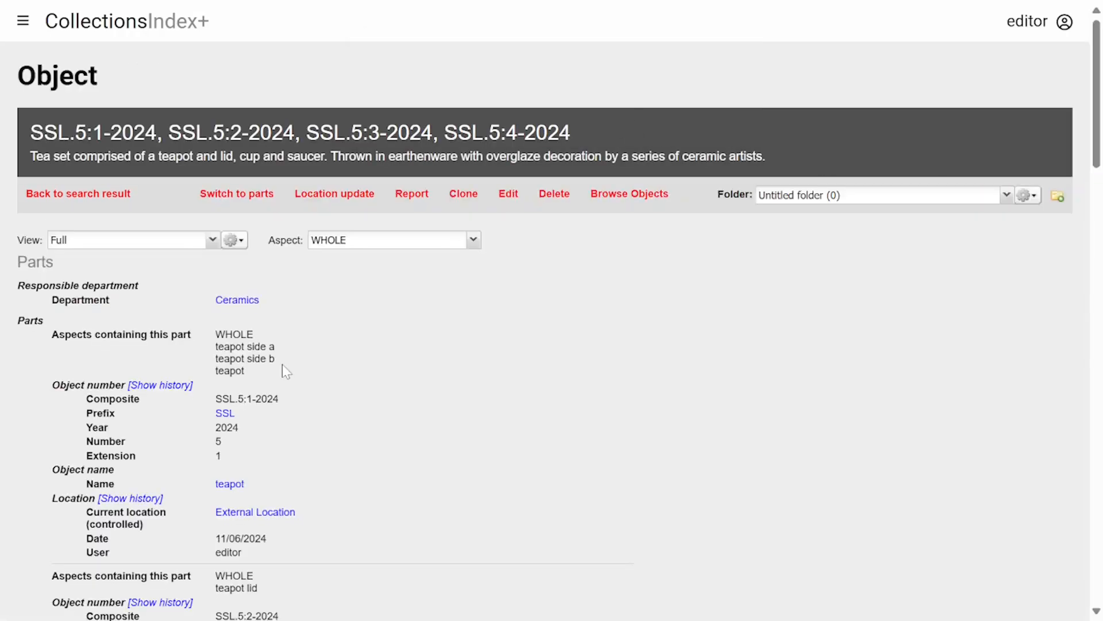
# Examine the object record's parts, identification, production, condition and amendment history as displayed for the WHOLE aspect
pyautogui.scroll(-2, 282, 366)
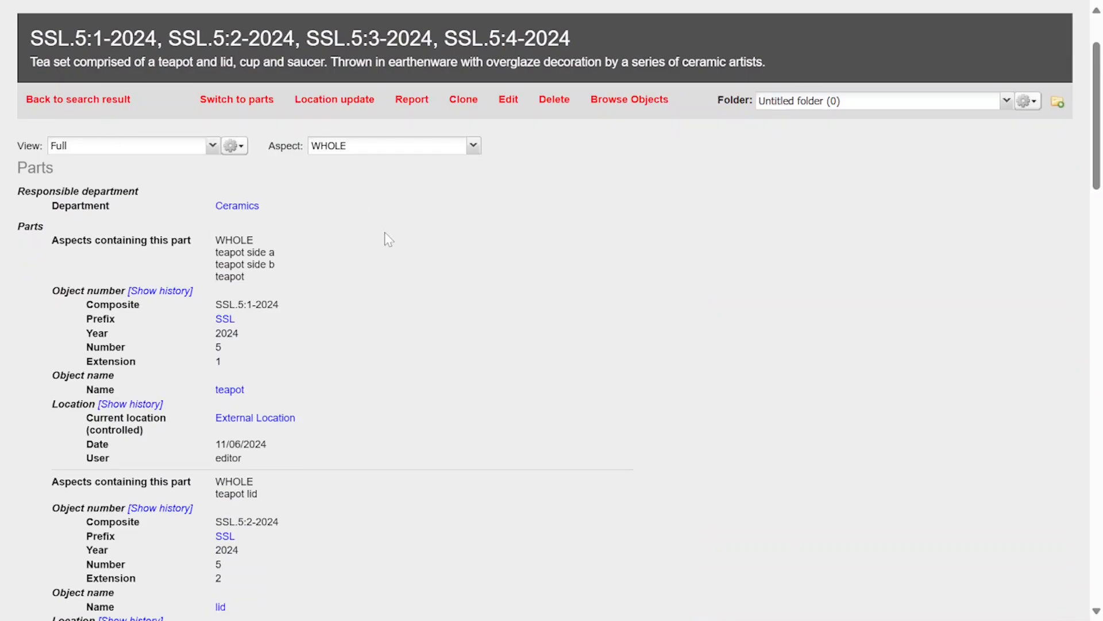
pyautogui.scroll(-1, 389, 239)
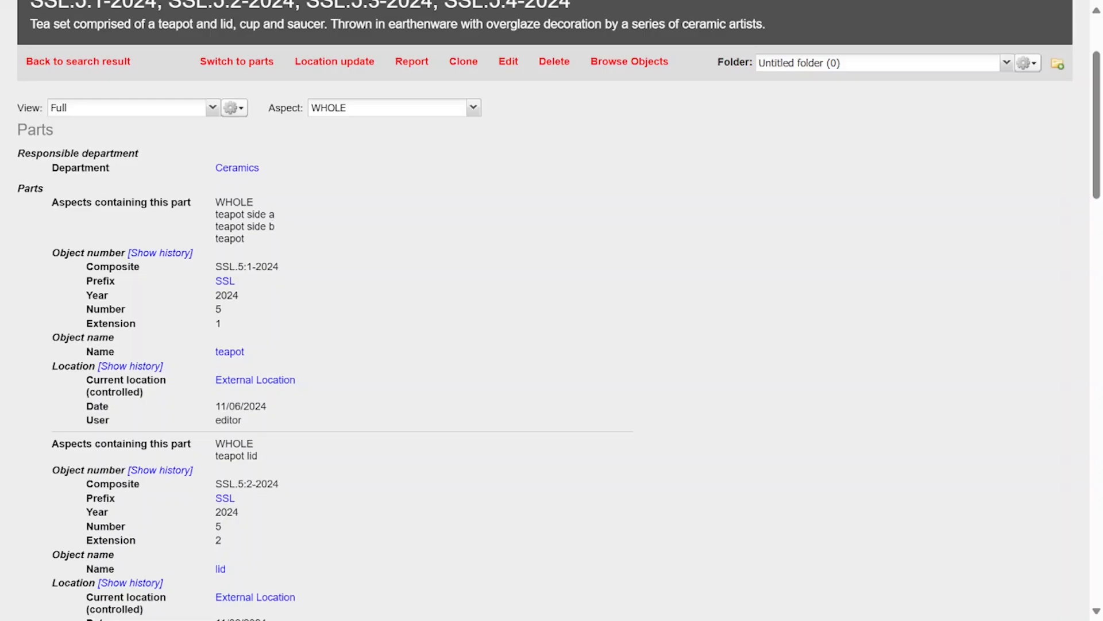
pyautogui.scroll(-2, 236, 253)
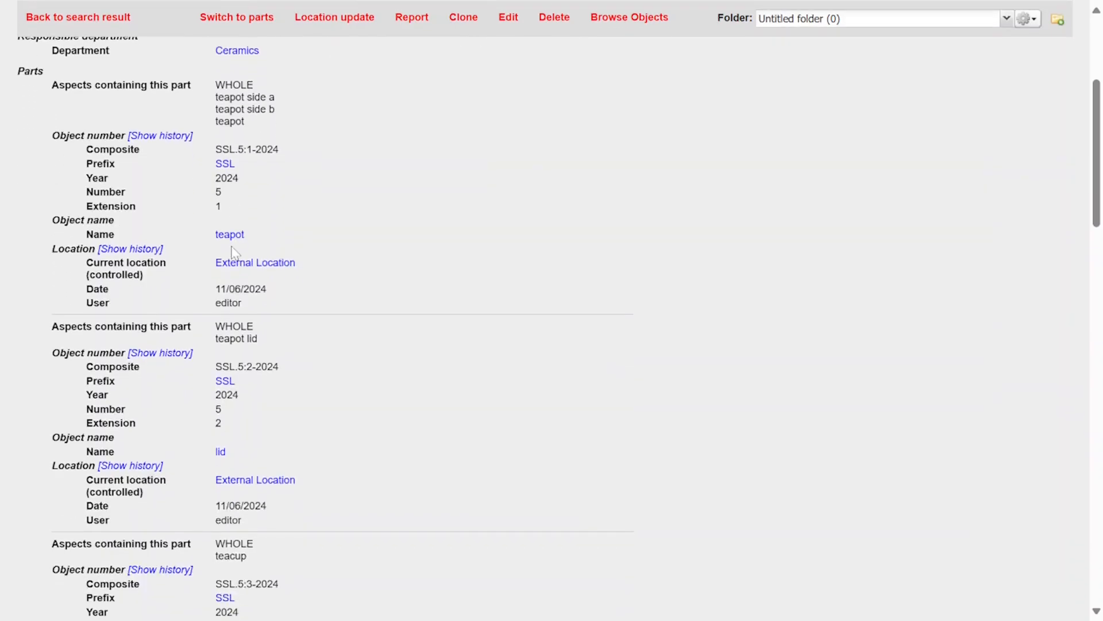
pyautogui.scroll(-1, 236, 253)
pyautogui.scroll(-2, 191, 304)
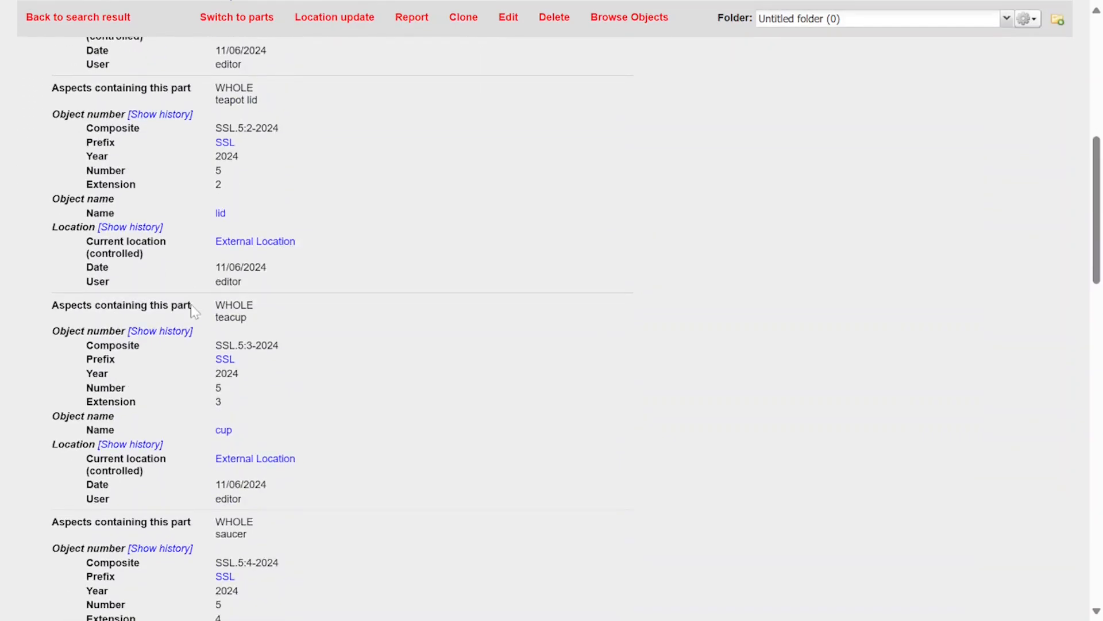
pyautogui.scroll(-2, 190, 304)
pyautogui.scroll(-3, 552, 327)
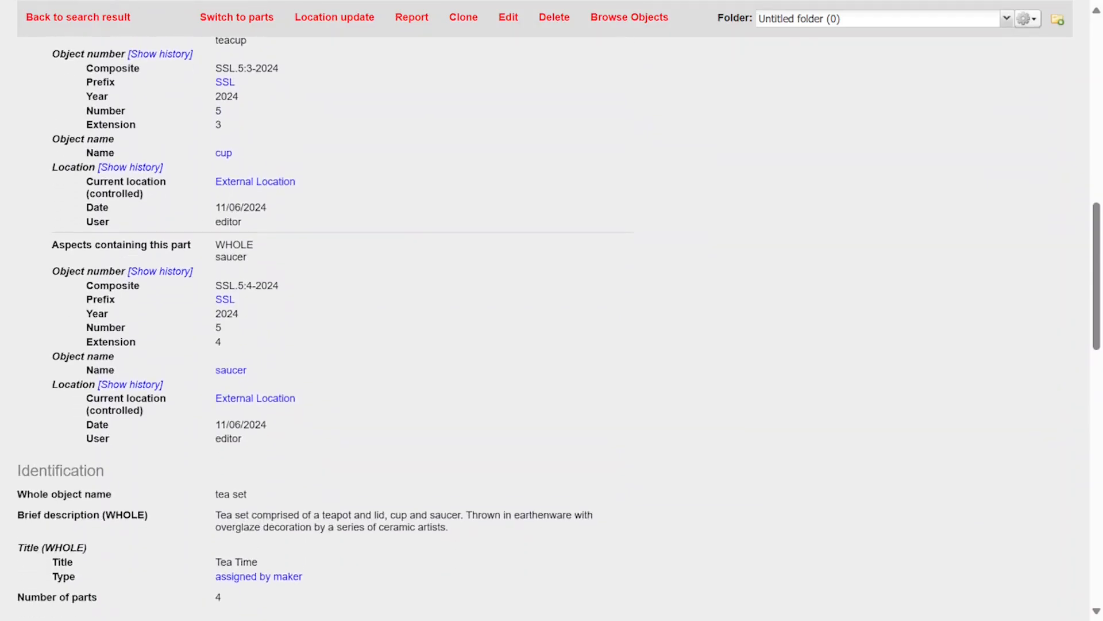
pyautogui.scroll(-3, 220, 417)
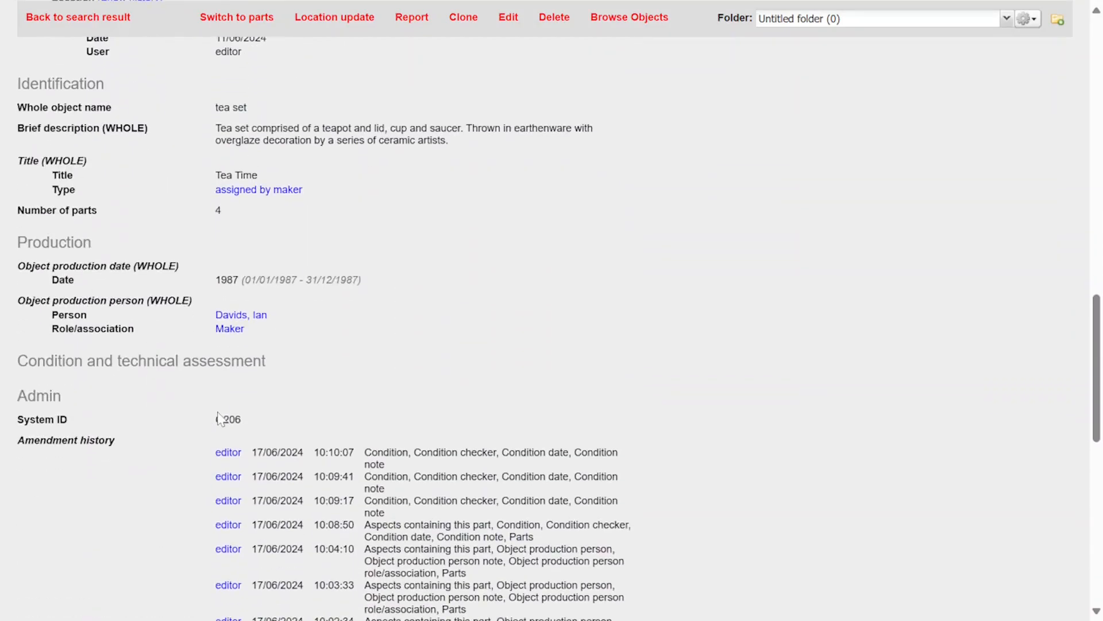
pyautogui.scroll(-1, 220, 418)
pyautogui.scroll(4, 220, 418)
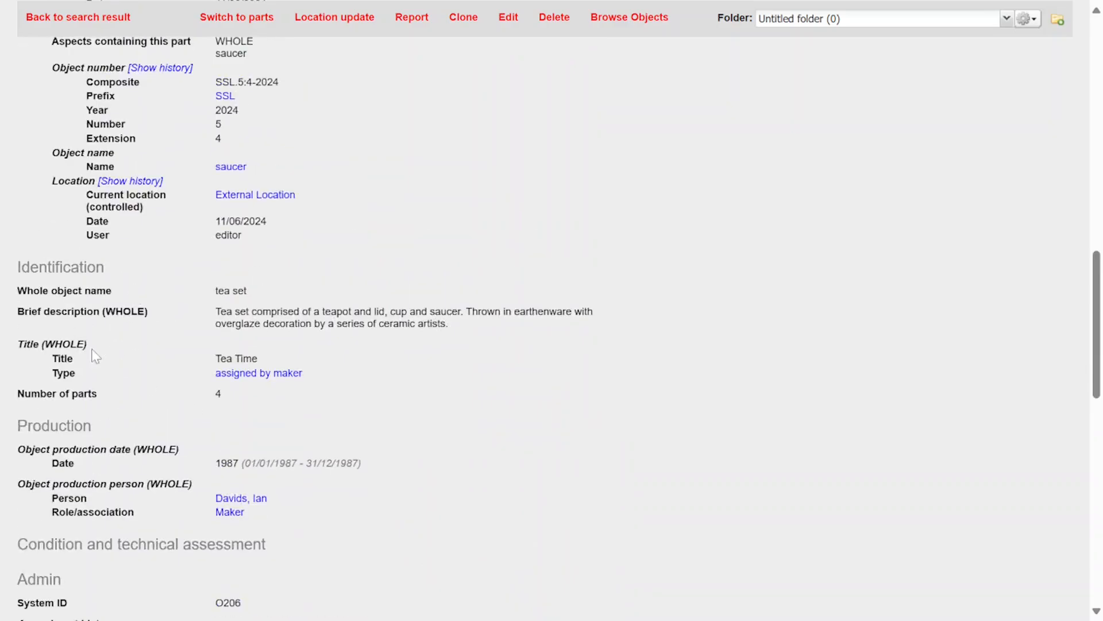
pyautogui.scroll(10, 313, 362)
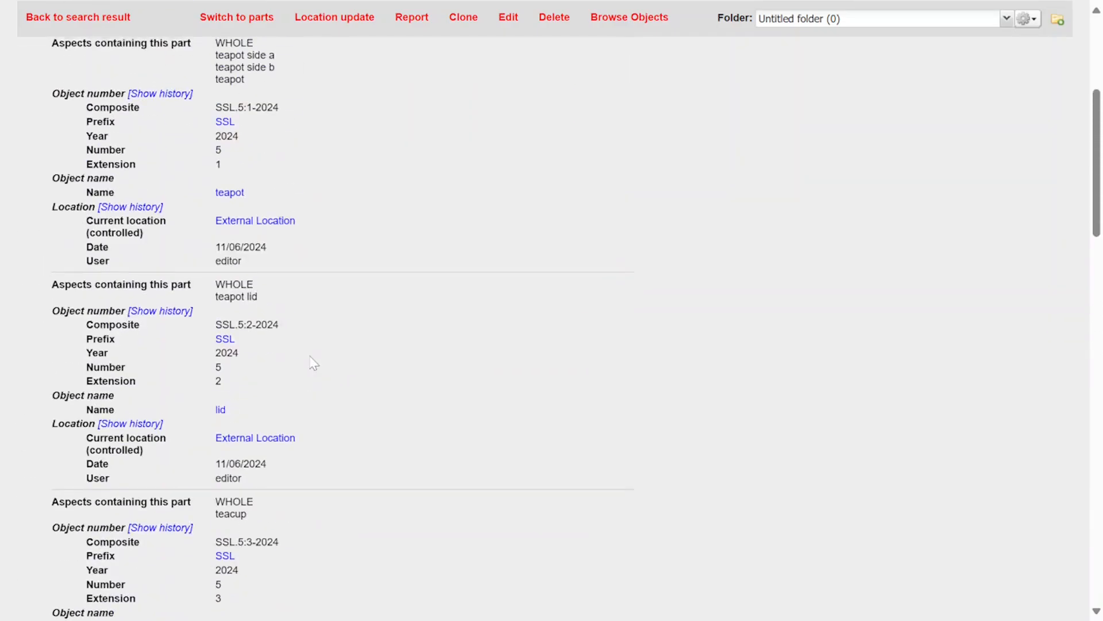
pyautogui.scroll(1, 313, 362)
# Show the record's data for all aspects and review the parts, production persons and conditions listed per aspect
pyautogui.click(473, 222)
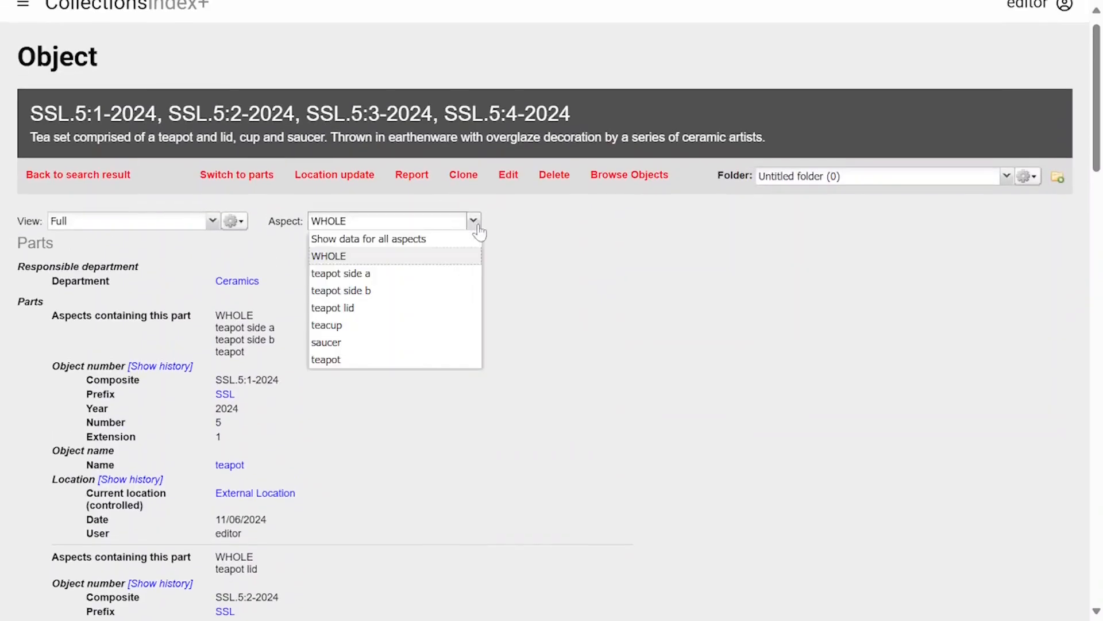
pyautogui.click(376, 241)
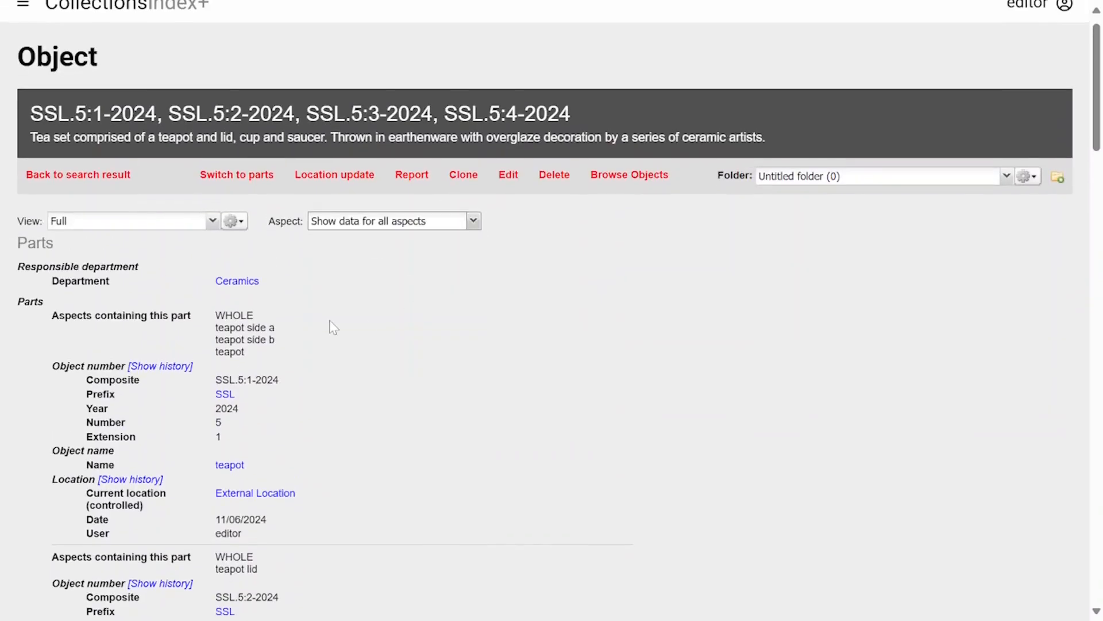
pyautogui.scroll(-15, 334, 327)
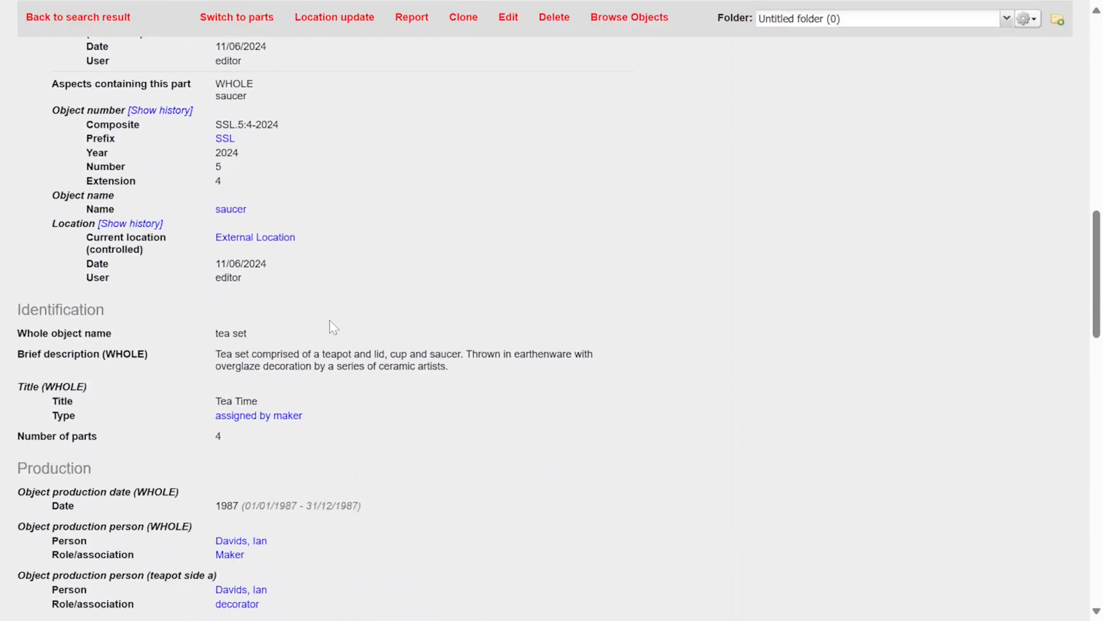
pyautogui.scroll(-3, 334, 327)
pyautogui.scroll(-2, 198, 316)
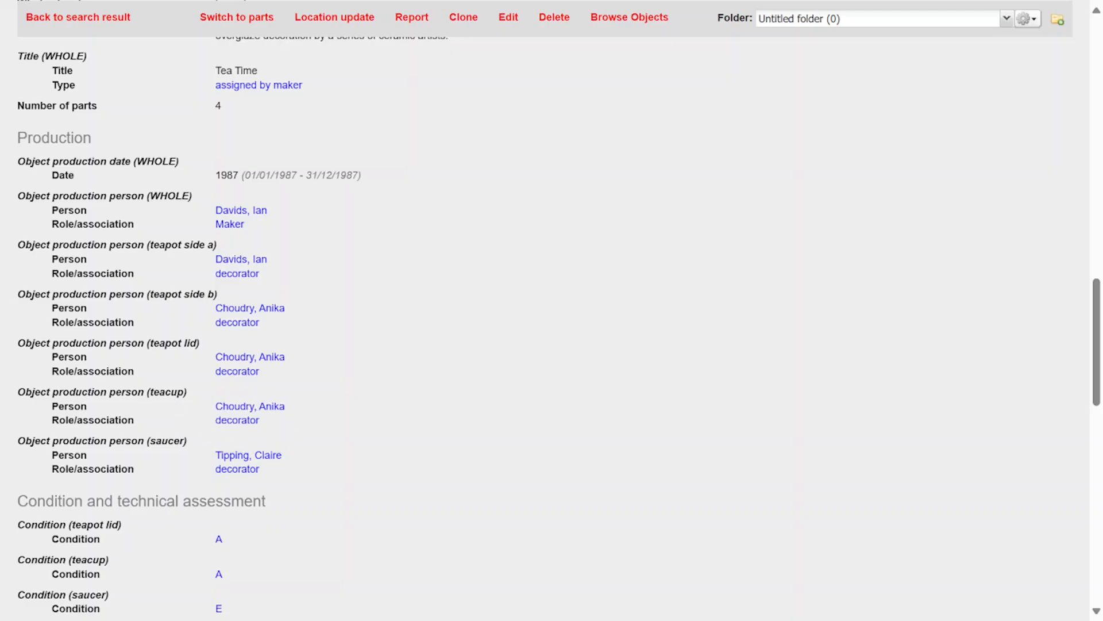
pyautogui.scroll(10, 359, 350)
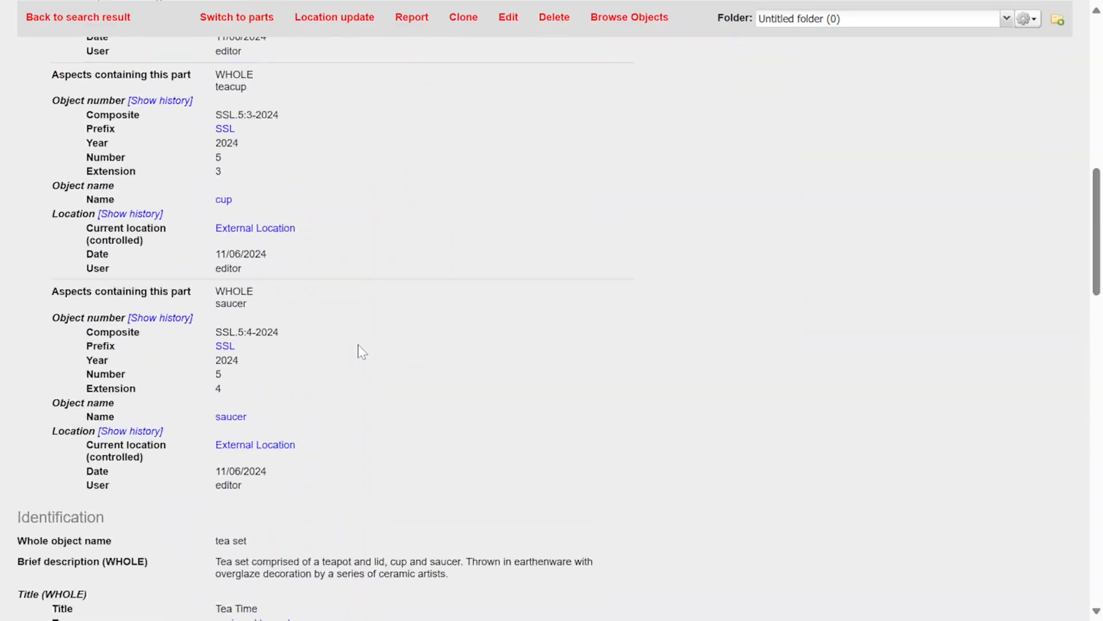
pyautogui.scroll(1, 358, 343)
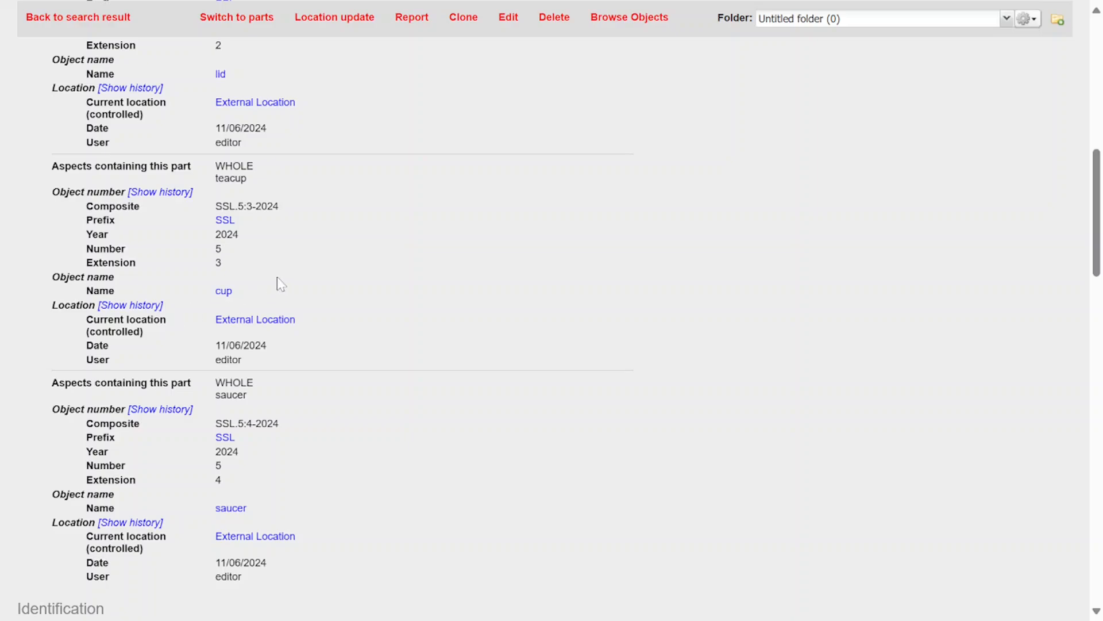
pyautogui.scroll(-10, 278, 283)
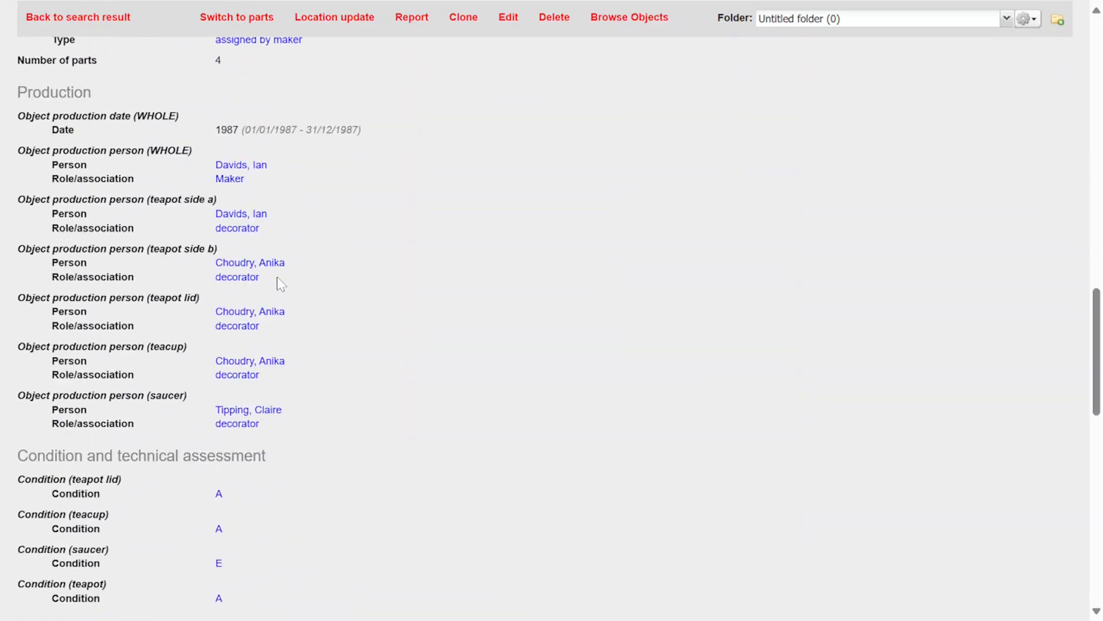
pyautogui.scroll(-4, 278, 279)
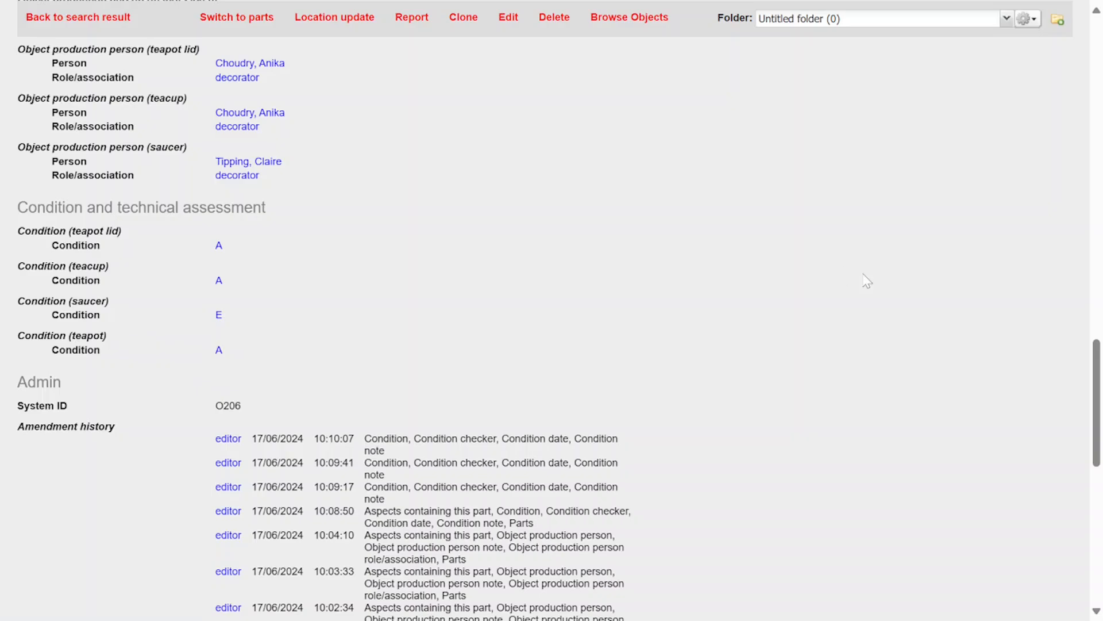
pyautogui.moveTo(1096, 355); pyautogui.dragTo(1089, 62)
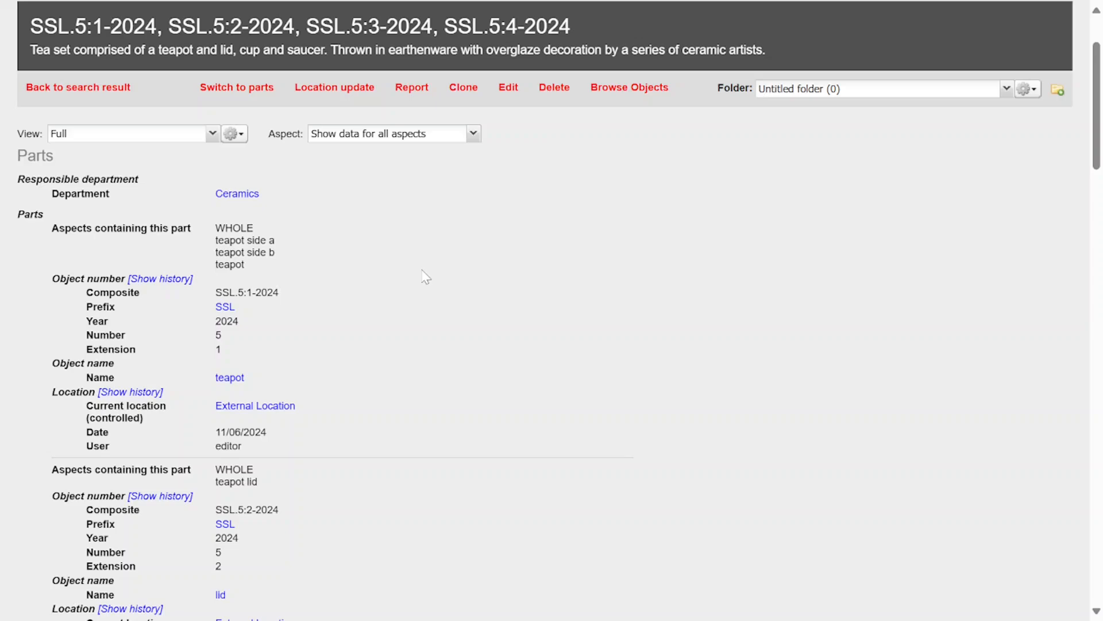
pyautogui.scroll(-15, 426, 277)
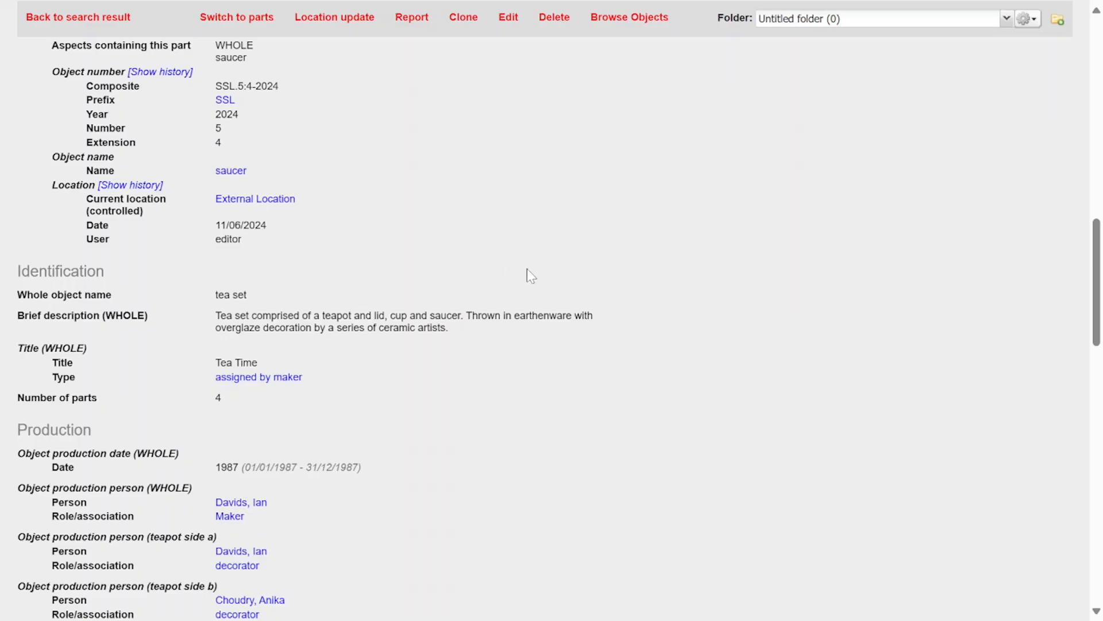
pyautogui.scroll(15, 526, 269)
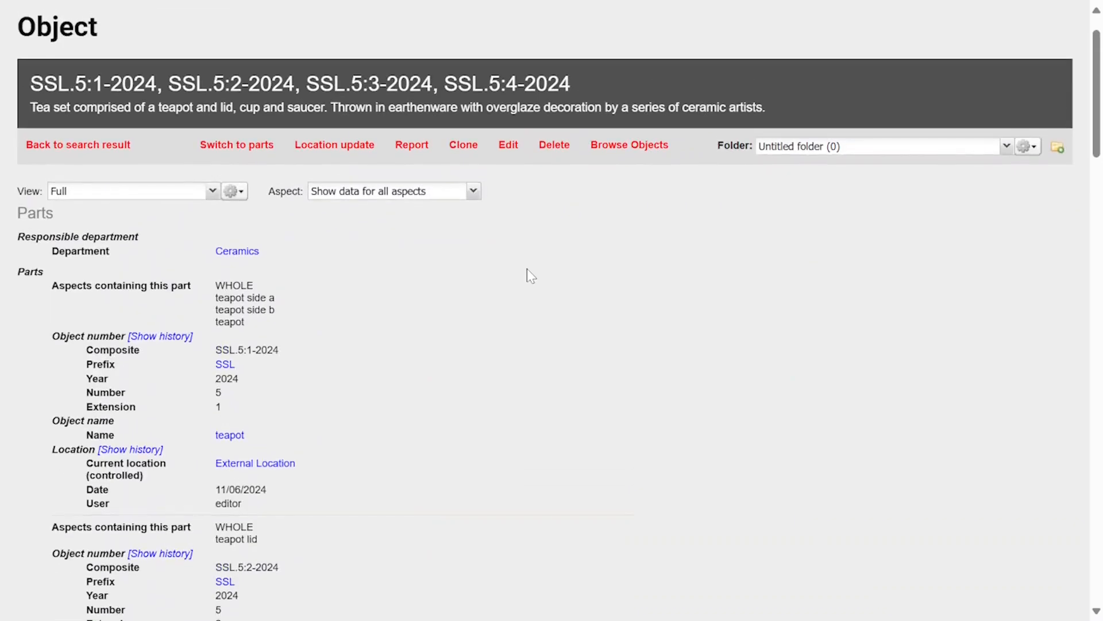